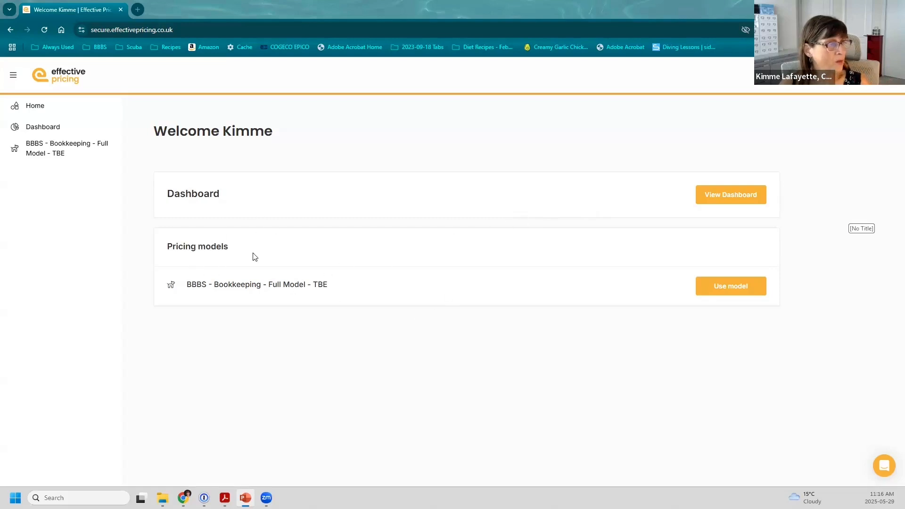
Look over the system settings and pricing models list, then return to the home page
click(862, 75)
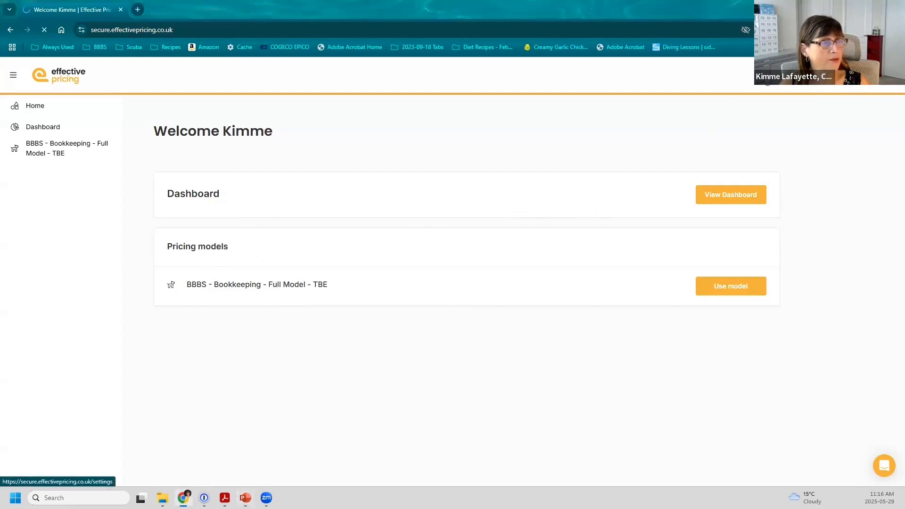
click(563, 224)
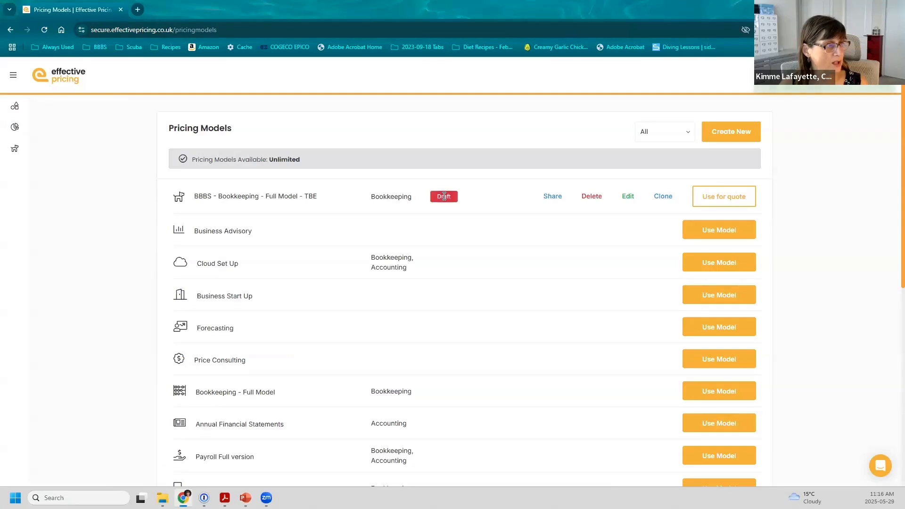
click(58, 81)
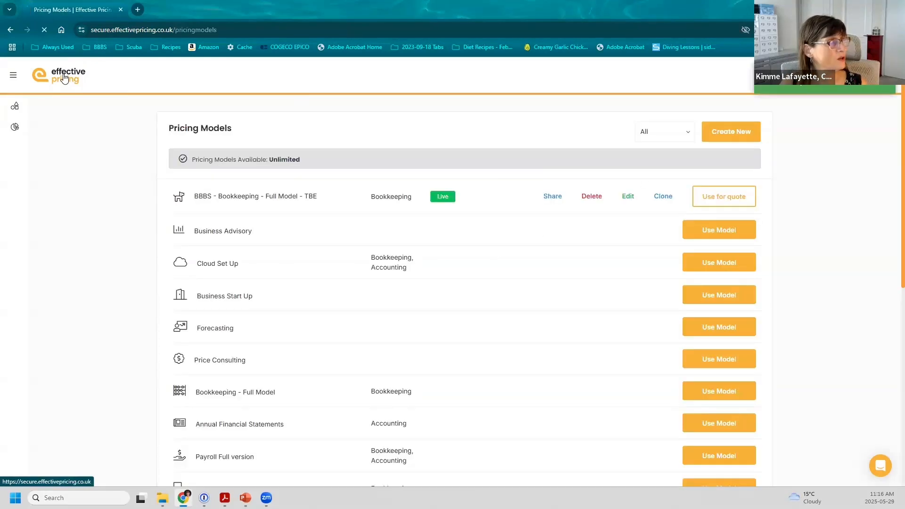
click(71, 78)
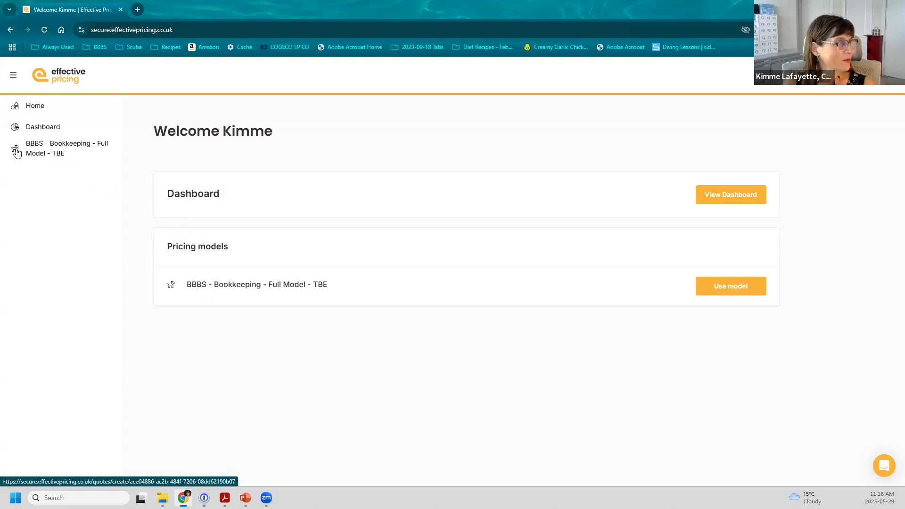
Start a quote from BBBS - Bookkeeping - Full Model - TBE and check existing clients without choosing one
click(711, 291)
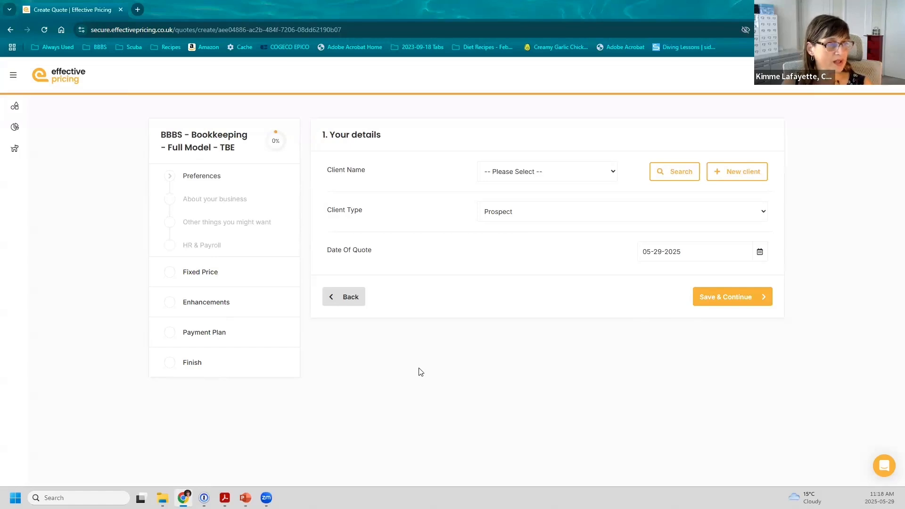
click(579, 173)
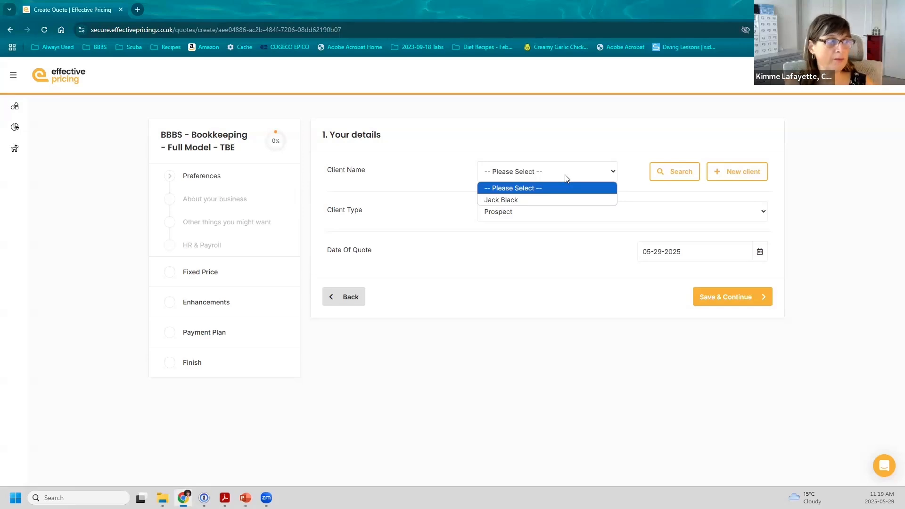
click(662, 172)
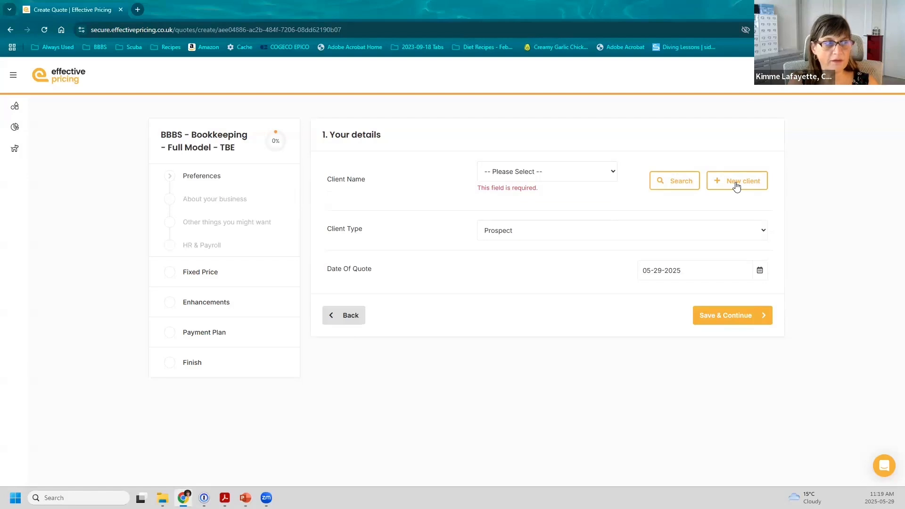
Start a new client and look over its Keywords and Details sections
click(737, 186)
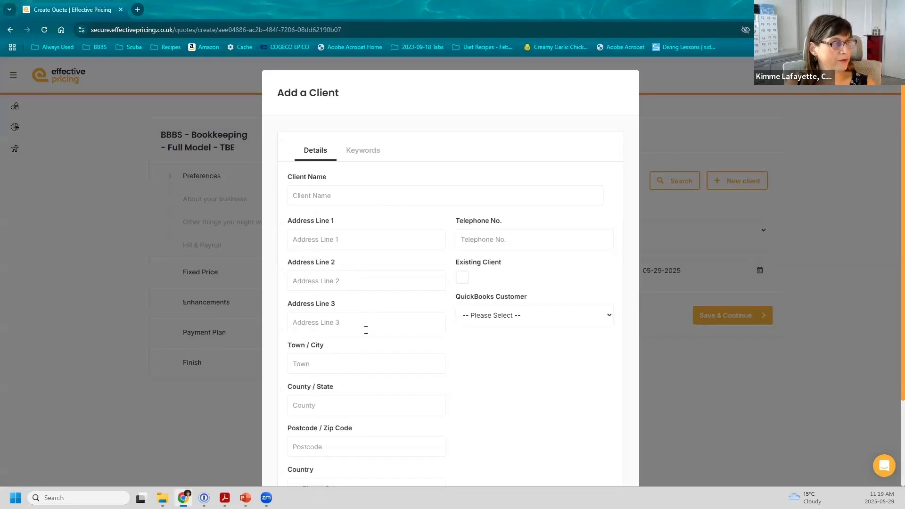
scroll(366, 334, down, 2)
scroll(360, 234, up, 2)
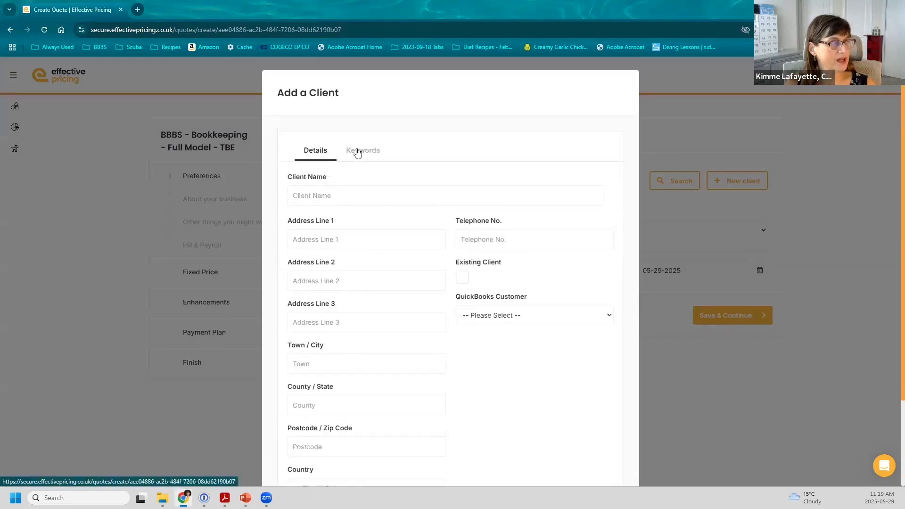
click(362, 150)
click(317, 150)
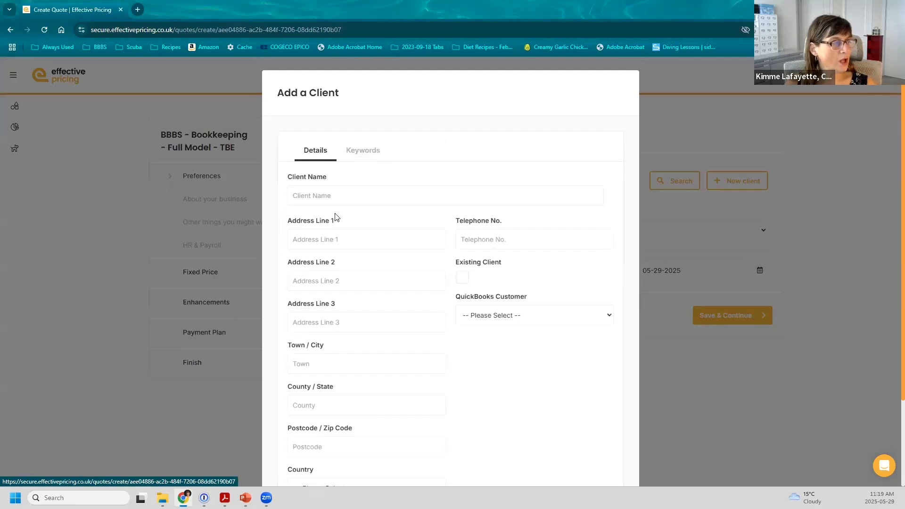
scroll(340, 394, down, 2)
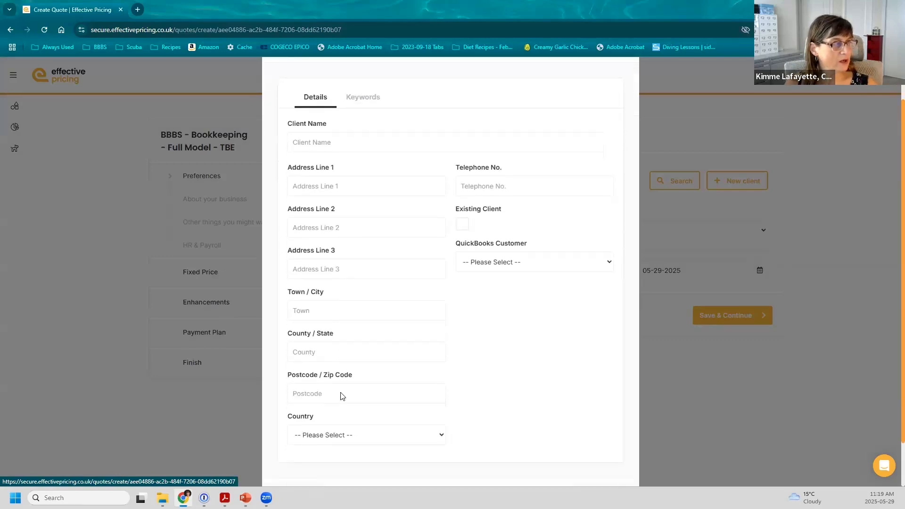
scroll(341, 395, up, 2)
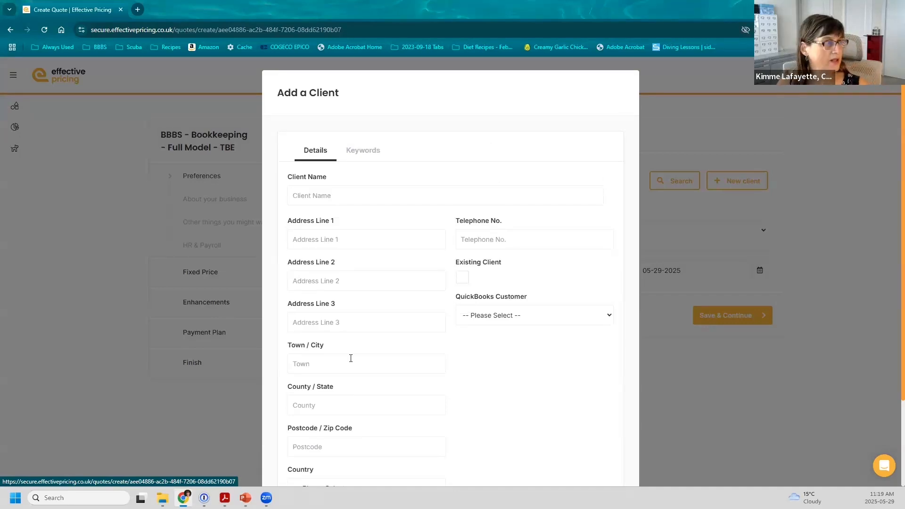
Enter the new client's name as the only detail and save the client
click(320, 190)
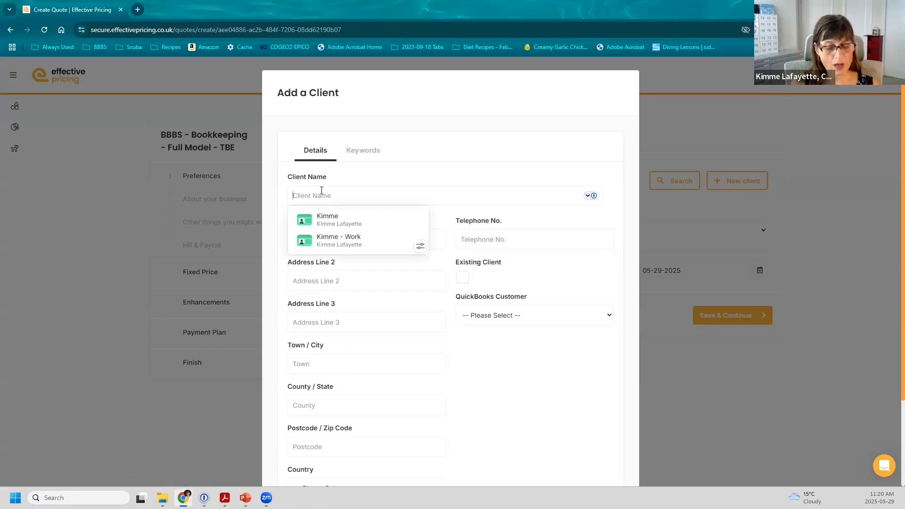
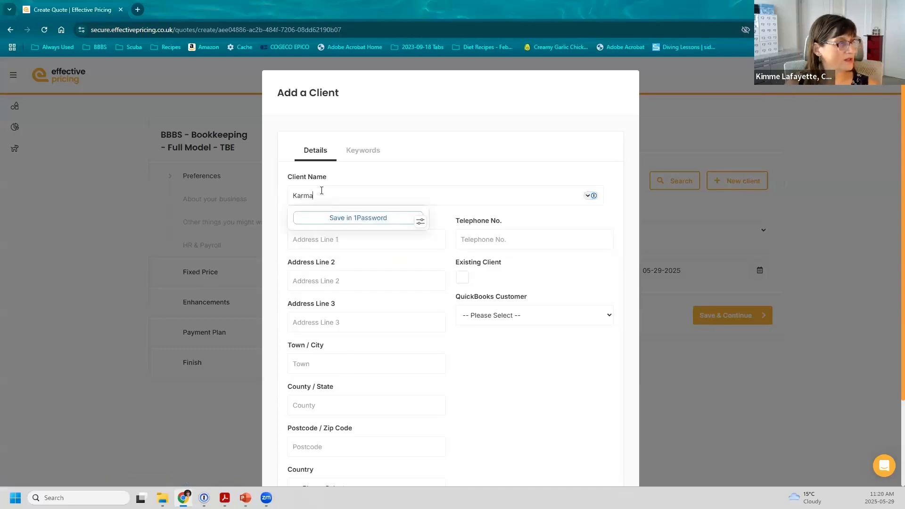
key(Tab)
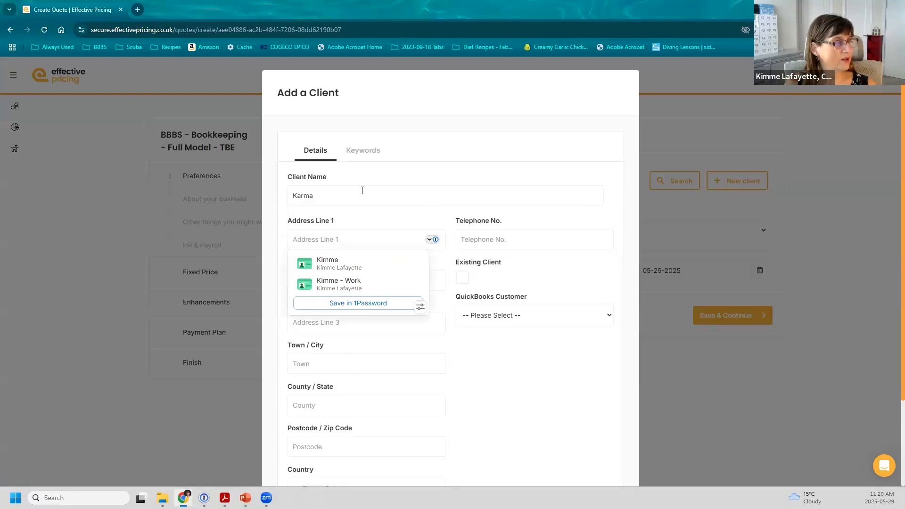
click(338, 195)
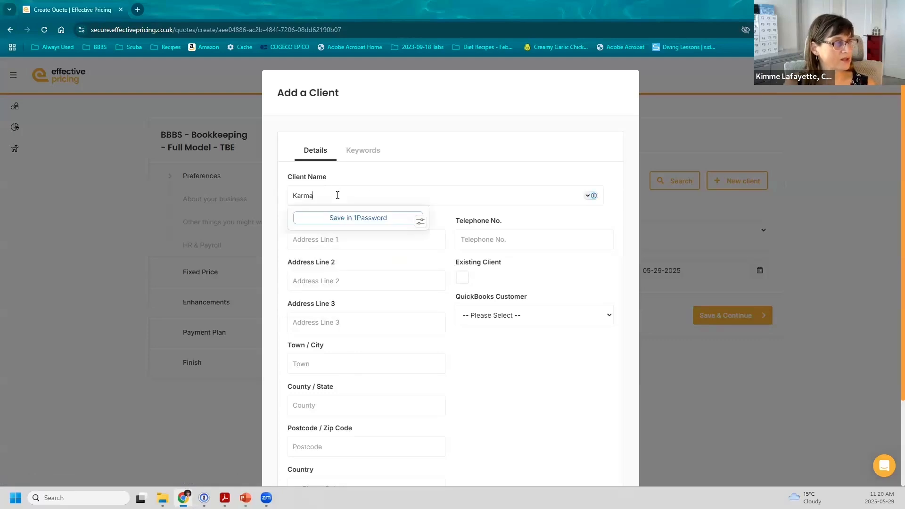
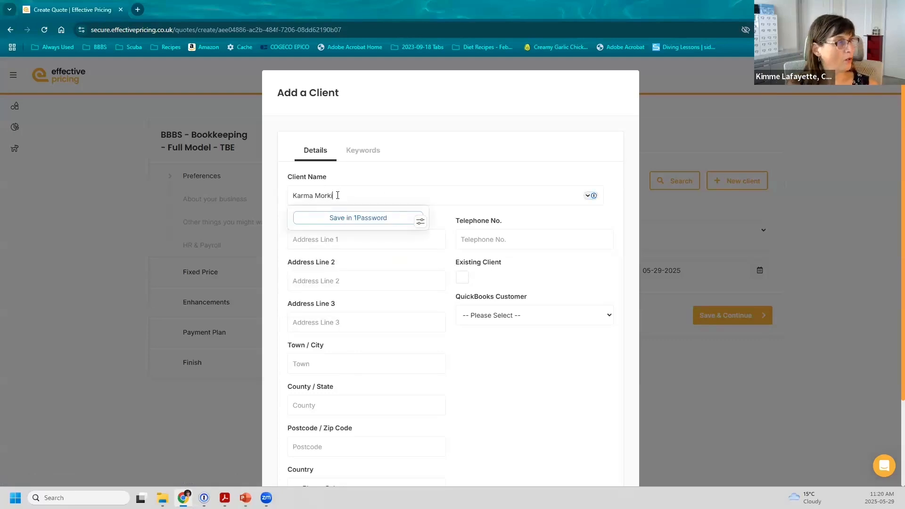
key(Tab)
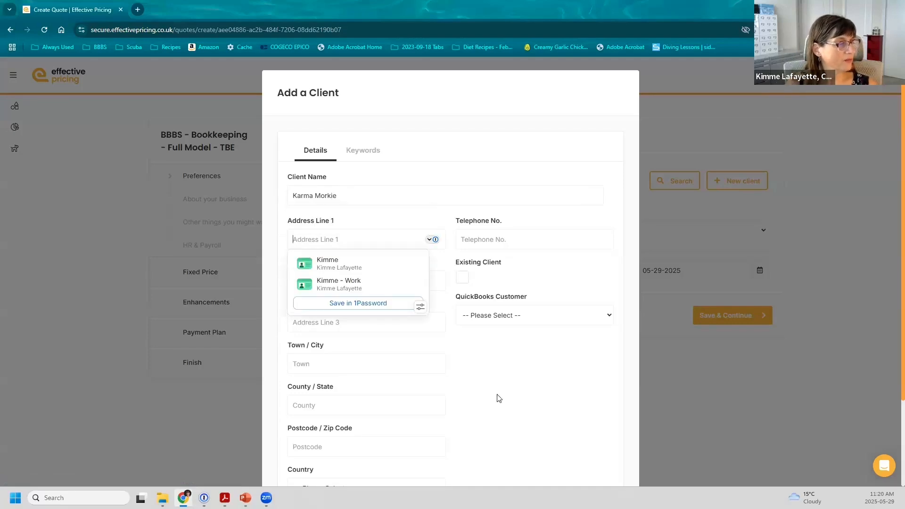
scroll(498, 398, down, 3)
click(585, 445)
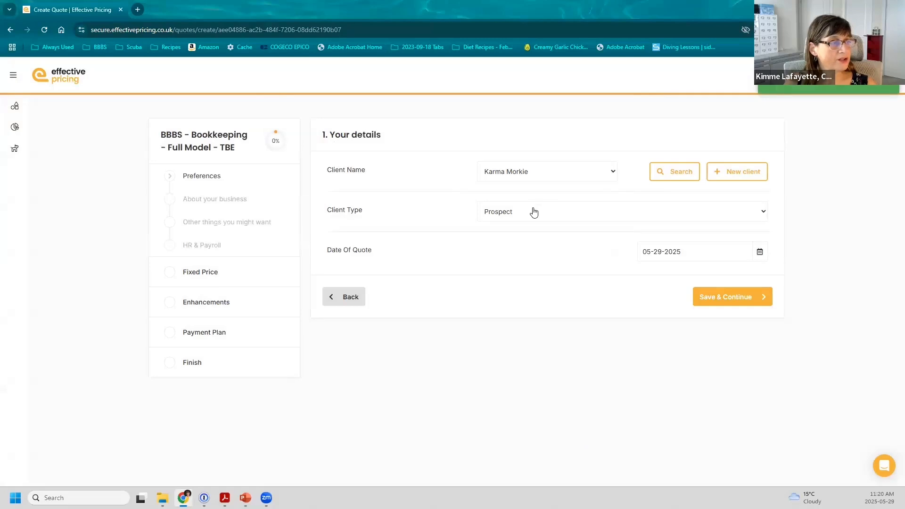
Keep client type Prospect and quote date 29 May 2025, then save the client details
click(534, 213)
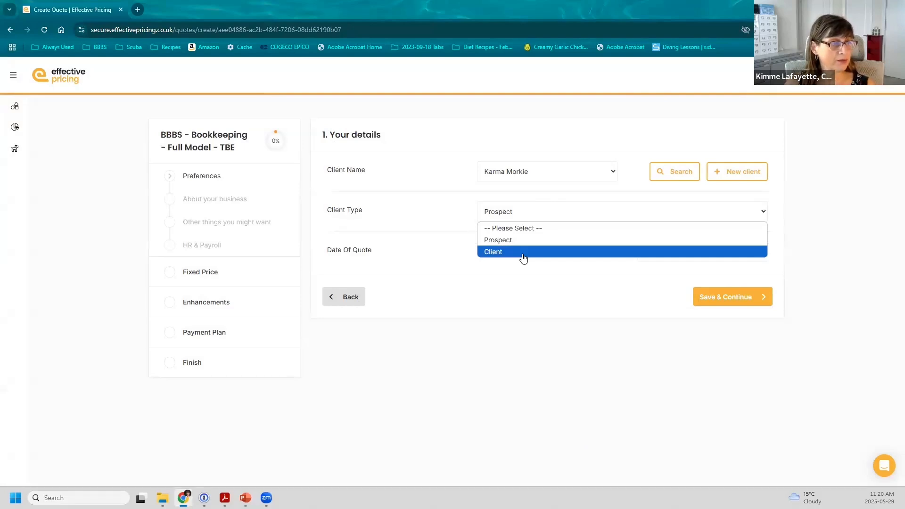
click(527, 287)
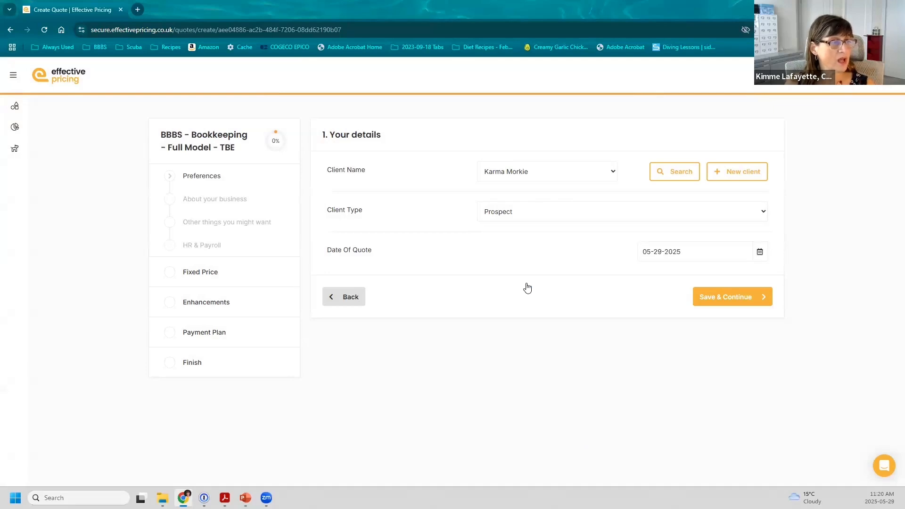
click(759, 253)
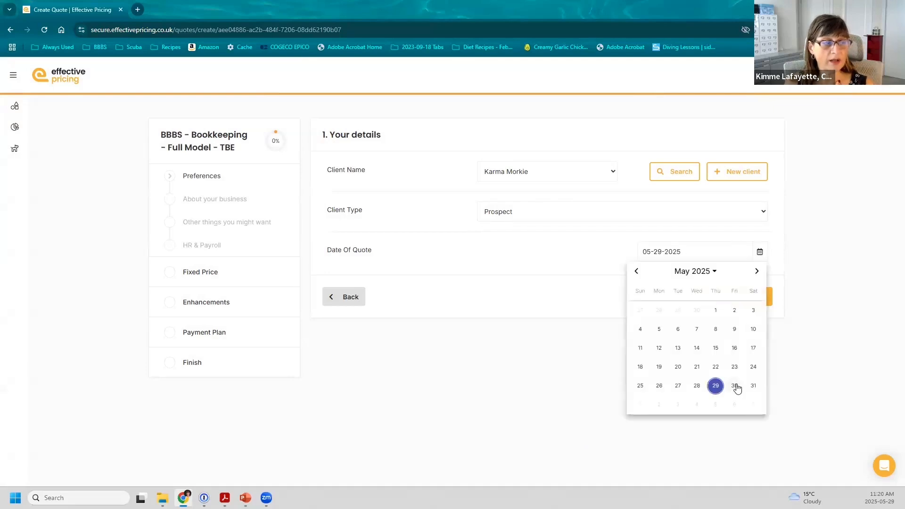
click(737, 386)
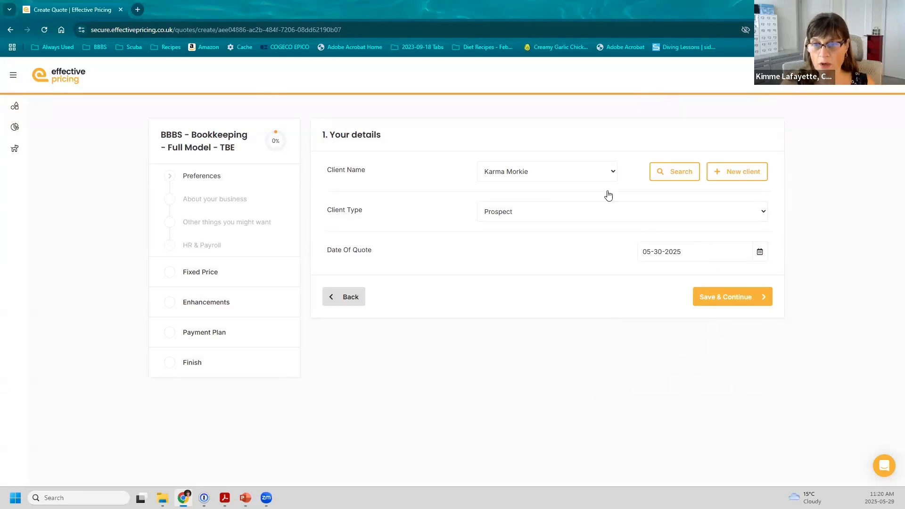
click(761, 254)
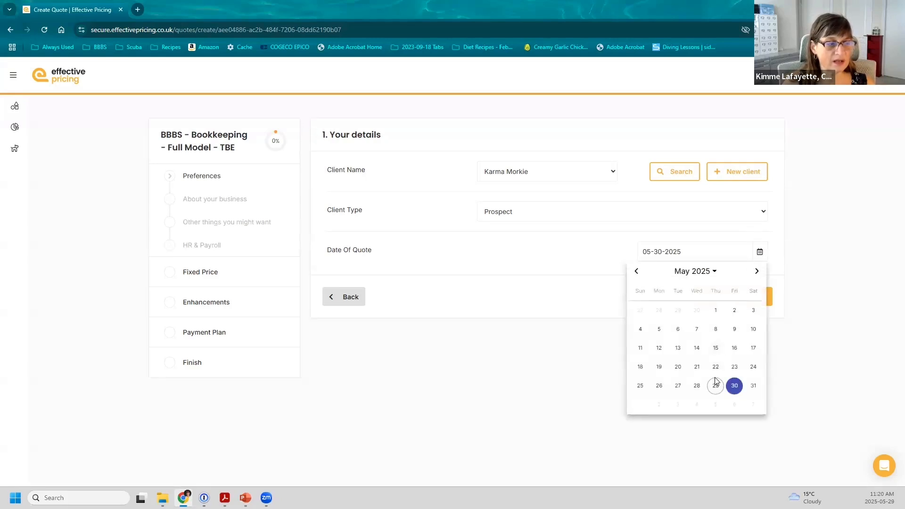
click(715, 382)
click(716, 301)
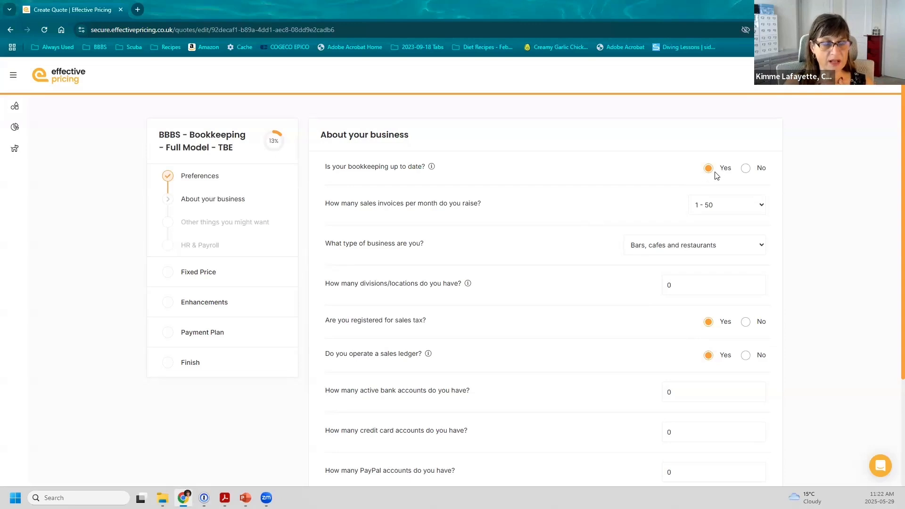
Choose 121 - 230 monthly sales invoices and Professional service business as the business type
click(762, 207)
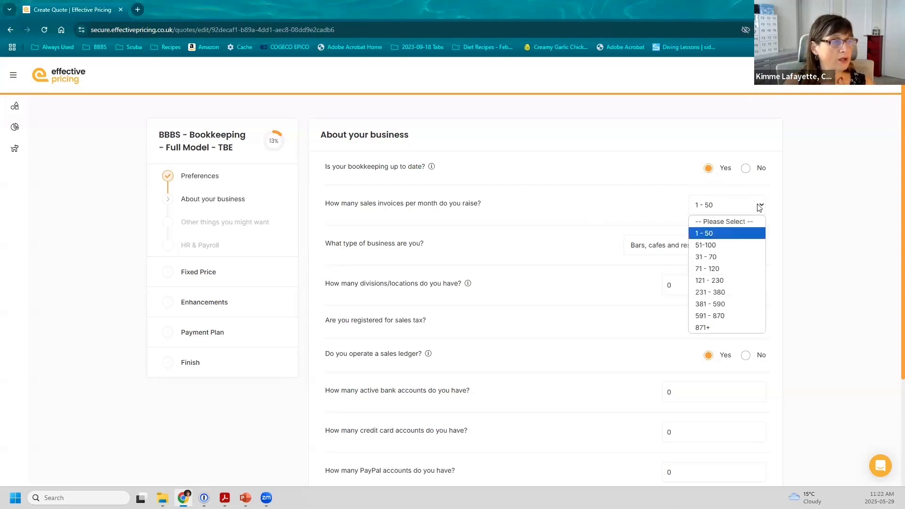
click(720, 281)
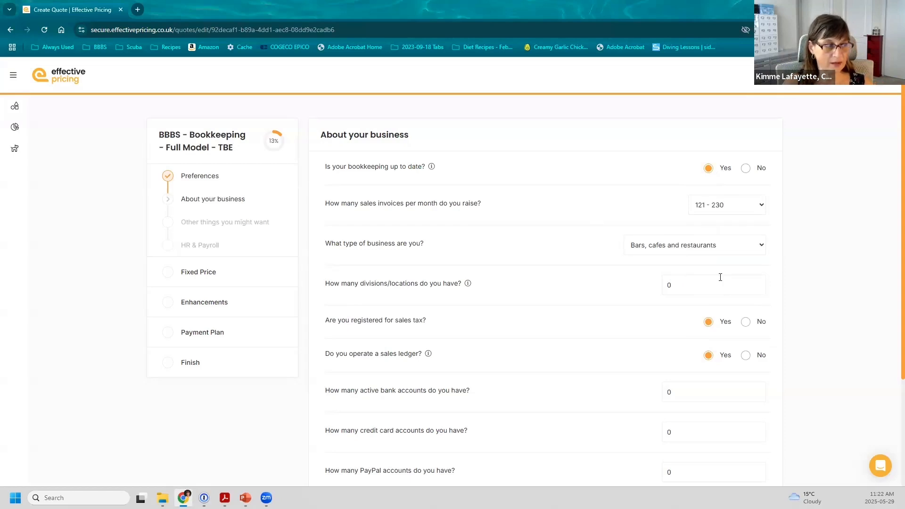
click(721, 245)
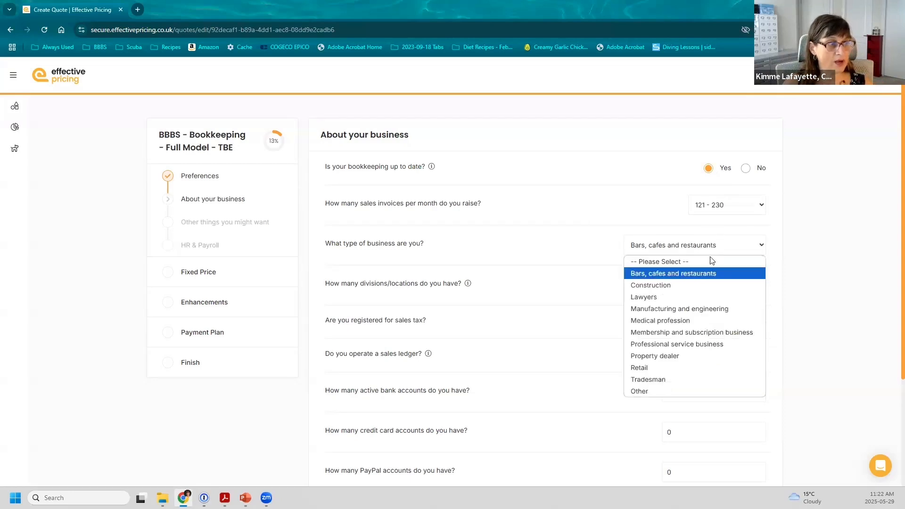
click(693, 344)
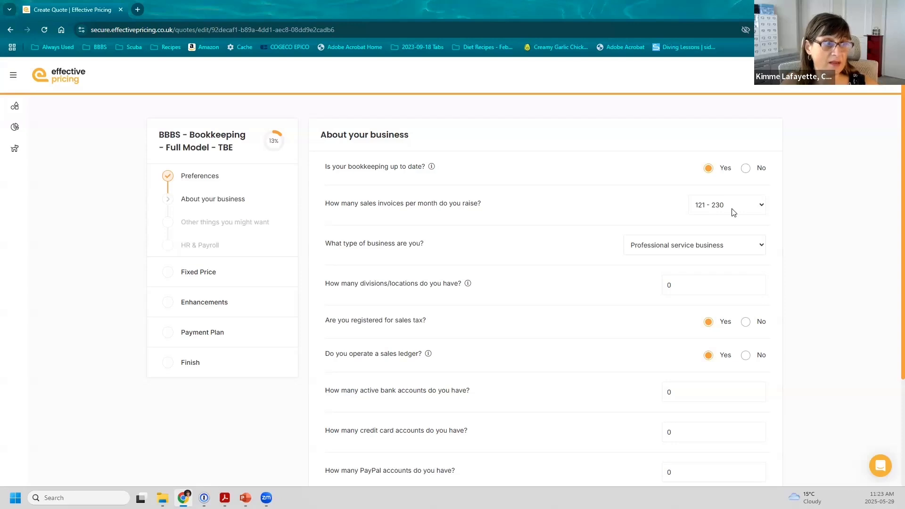
Change the monthly sales invoices answer from 121 - 230 to 591 - 870
click(762, 206)
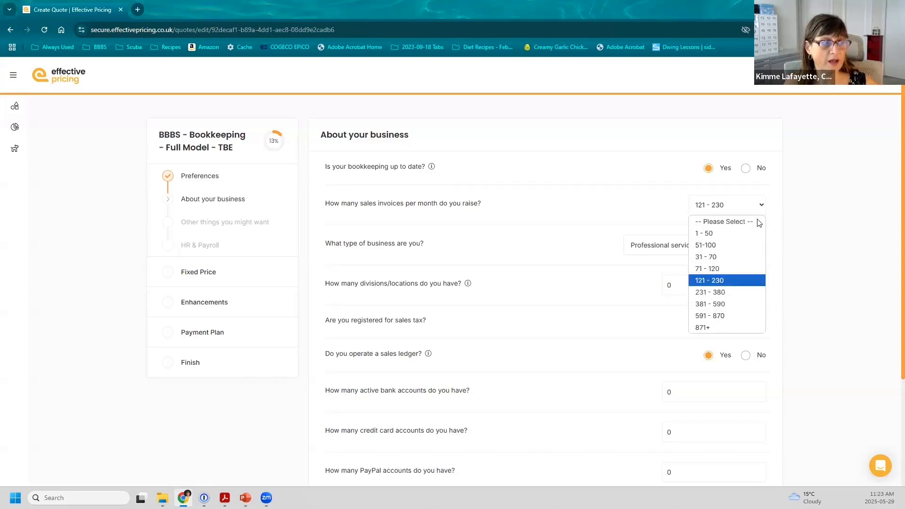
click(723, 313)
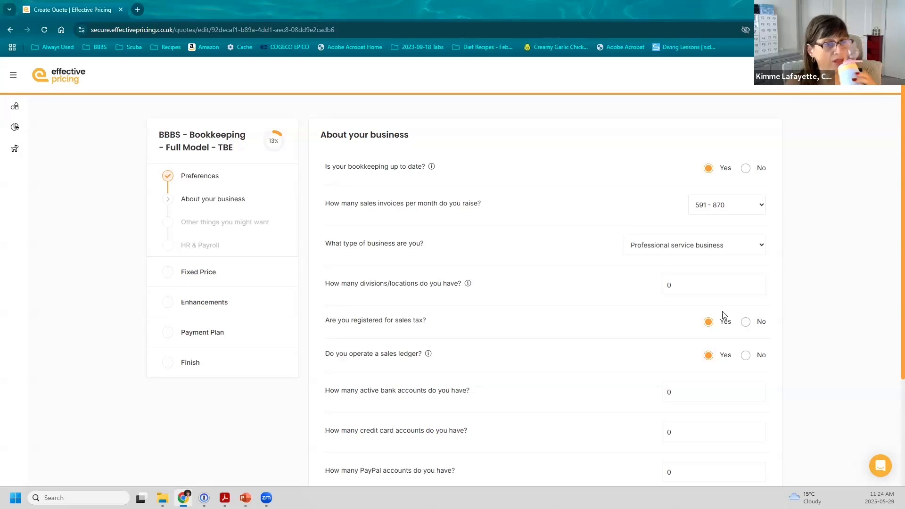
key(alt+Tab)
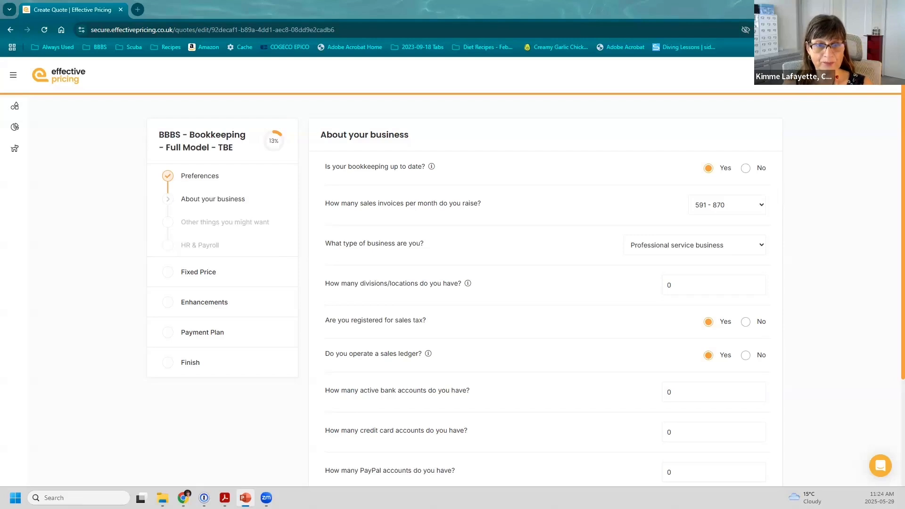
click(240, 223)
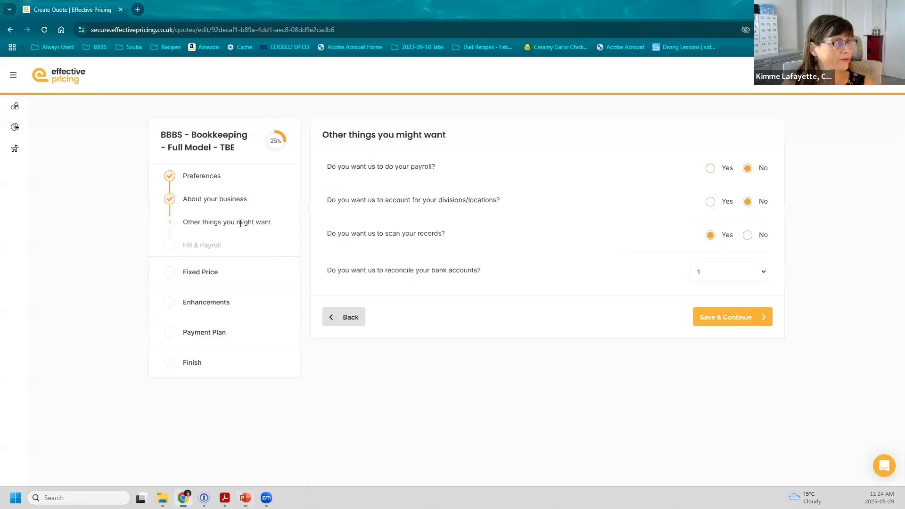
click(227, 198)
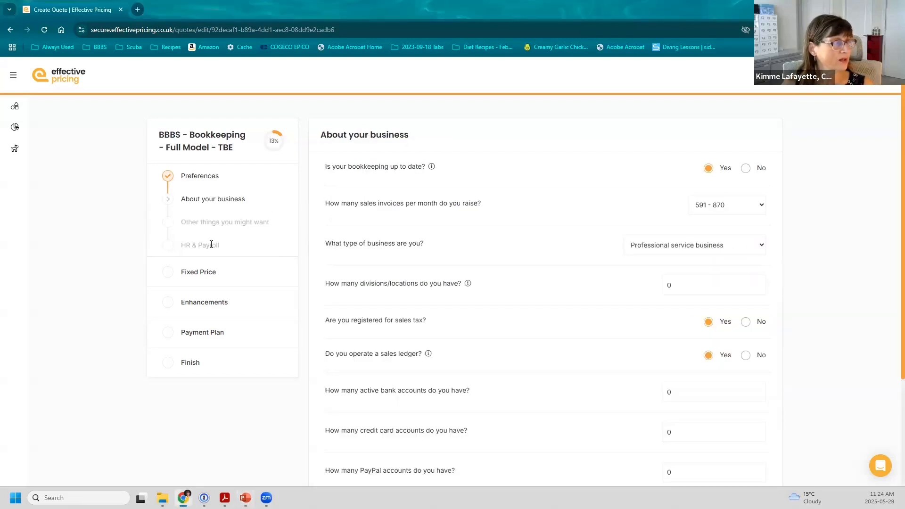
click(212, 245)
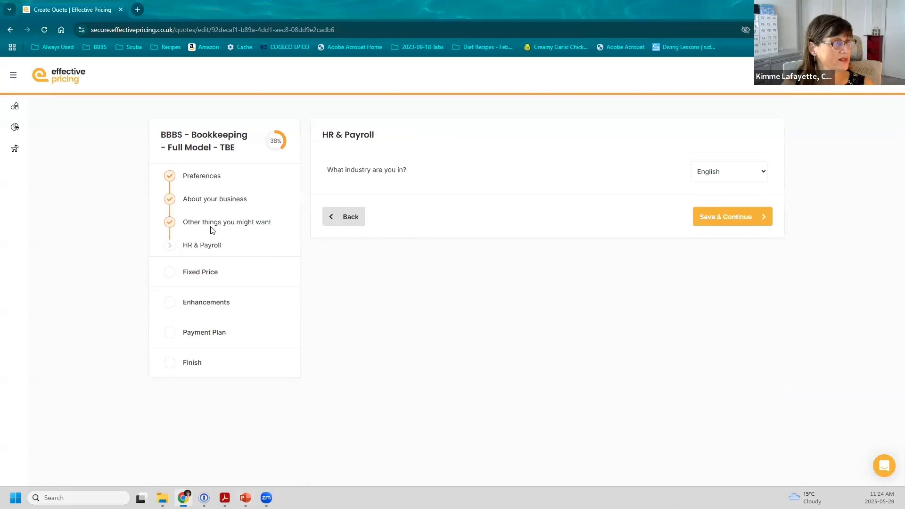
click(213, 202)
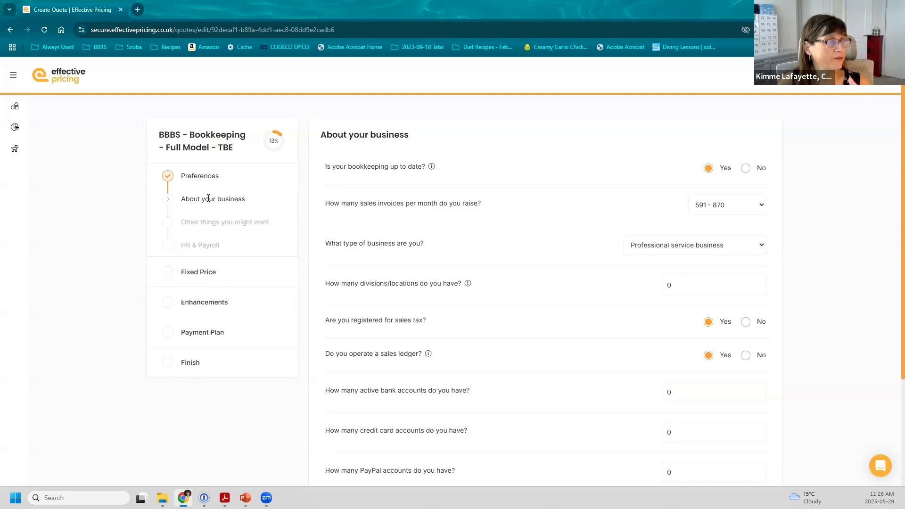
click(210, 246)
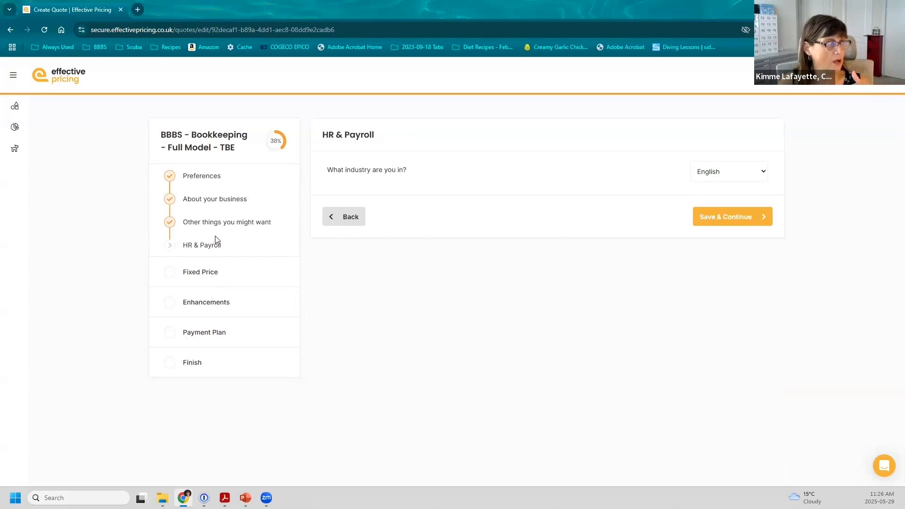
click(208, 214)
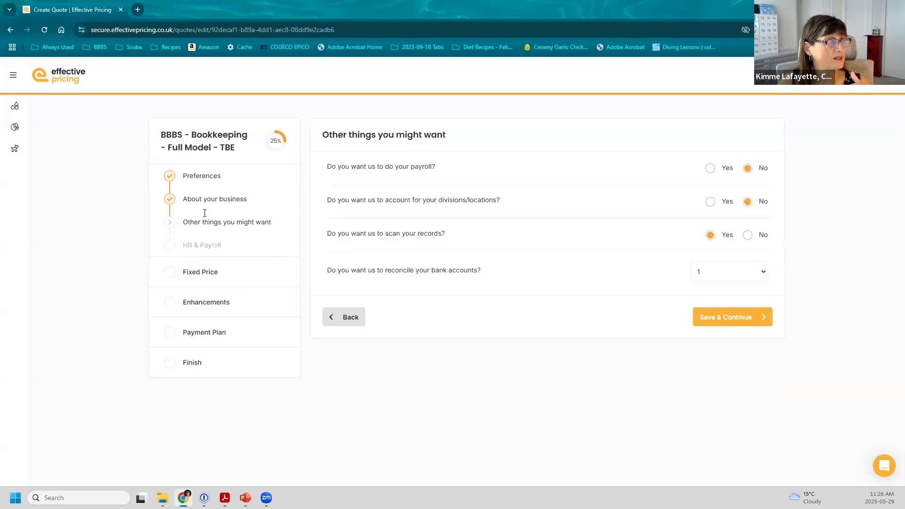
double_click(205, 272)
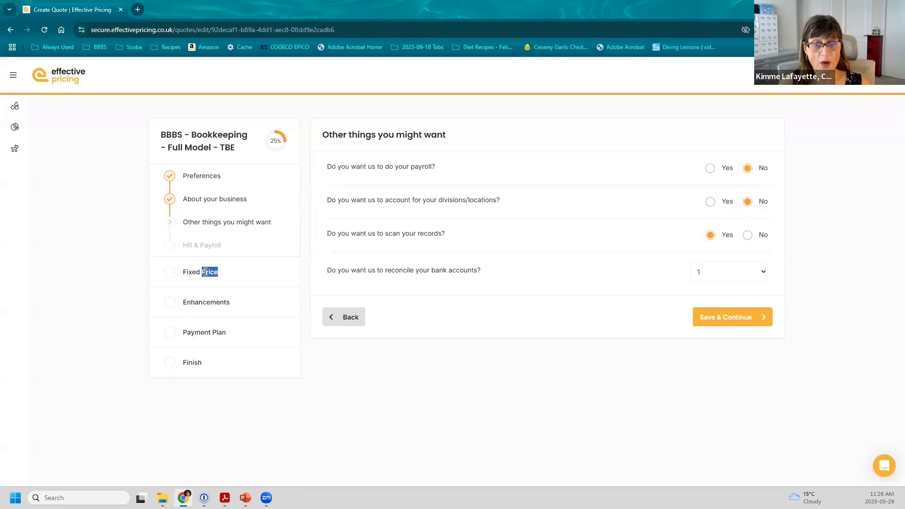
click(201, 175)
click(207, 198)
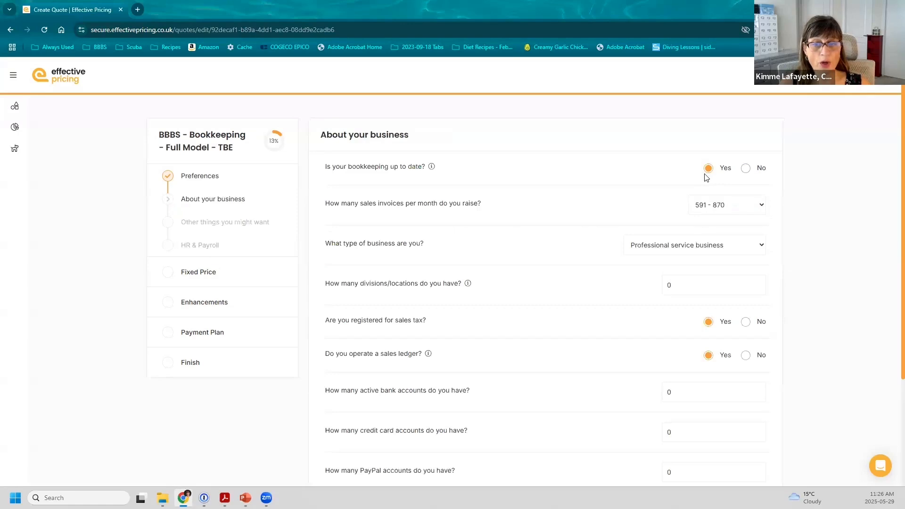
Glance at the monthly invoice ranges, keeping 591 - 870, and click into the bank accounts count
click(758, 208)
click(759, 207)
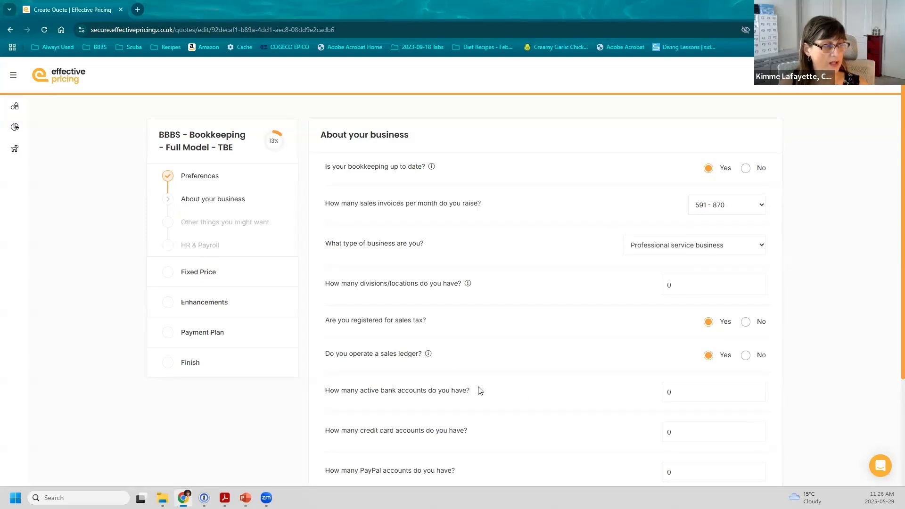
click(679, 391)
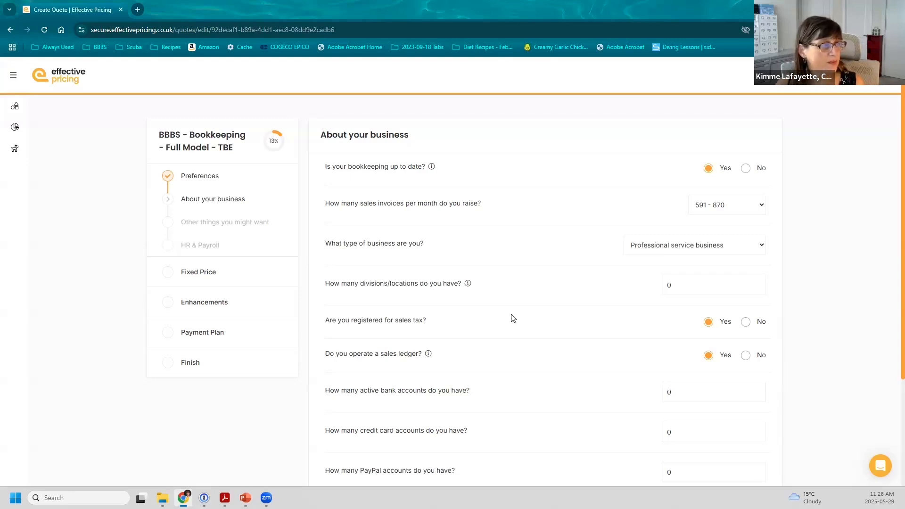
Read the info tooltips and bring up the monthly sales invoice range choices
mouse_move(469, 283)
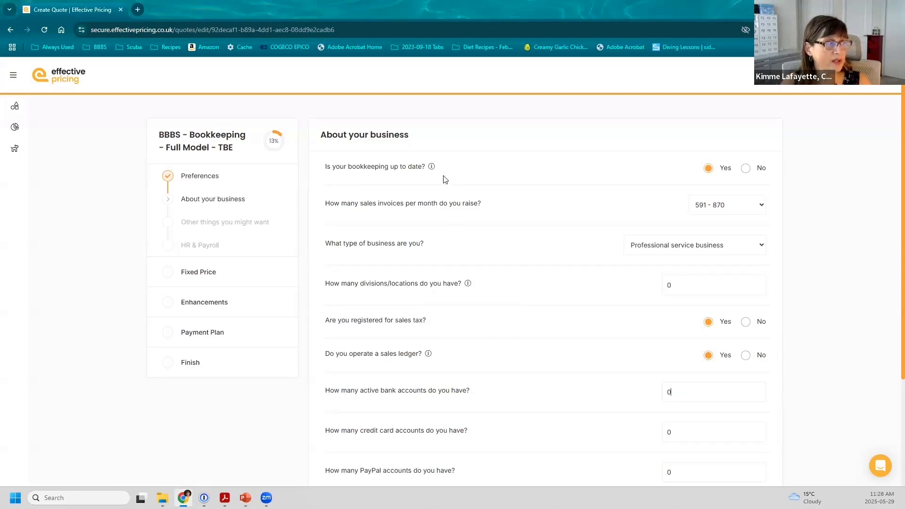
mouse_move(432, 169)
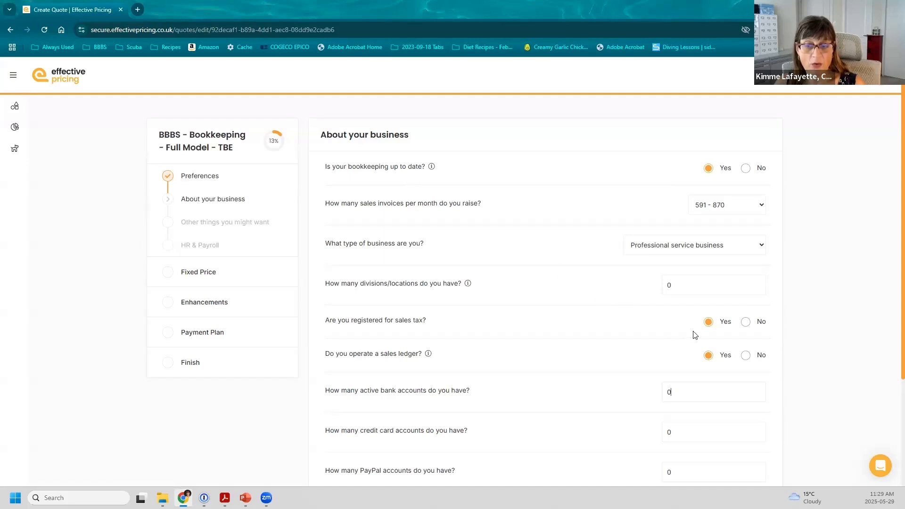
click(762, 208)
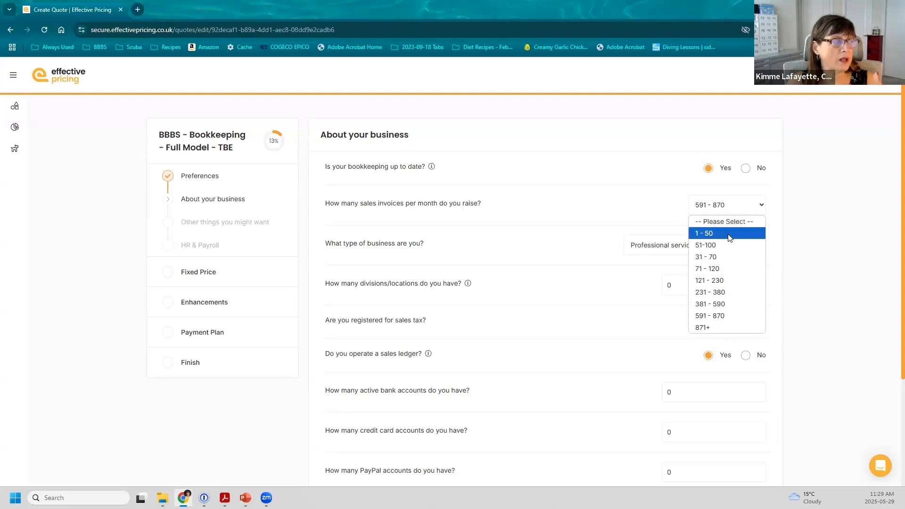
Try 1 - 50 and then 381 - 590 monthly invoices, and bring up the business types list
click(729, 234)
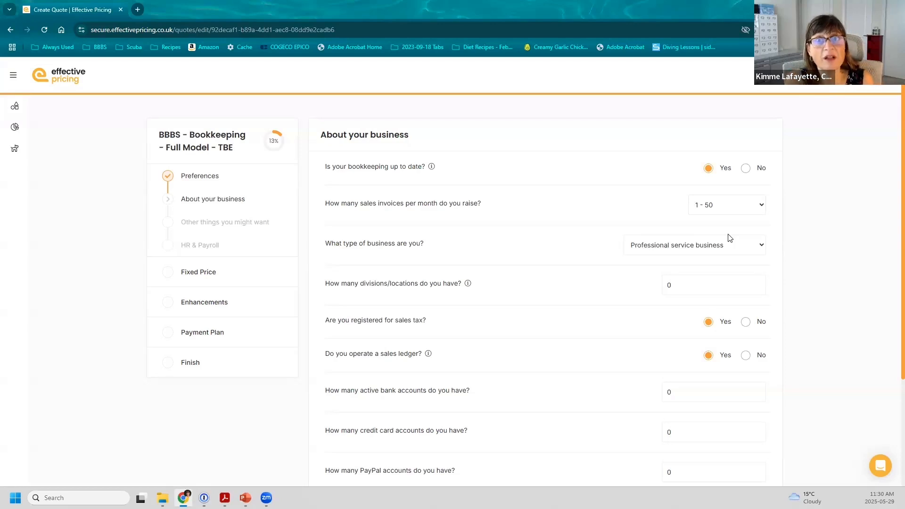
click(762, 208)
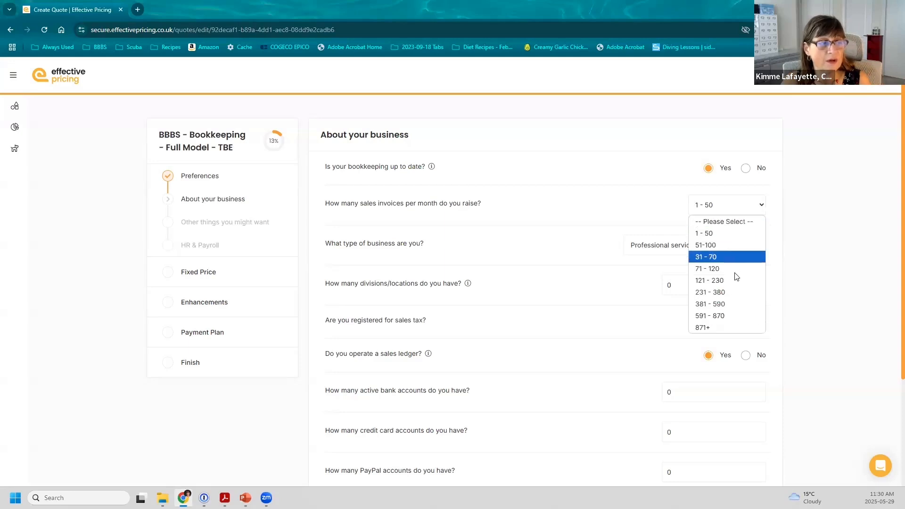
click(734, 303)
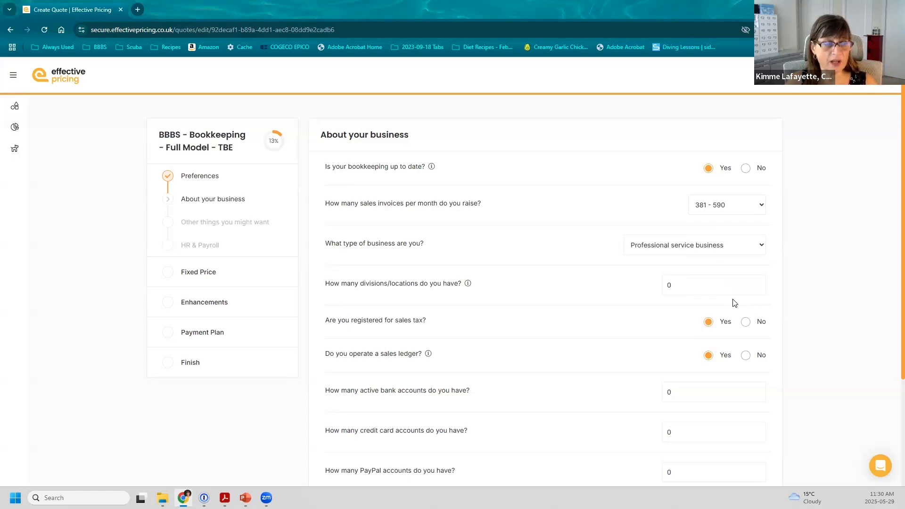
click(762, 263)
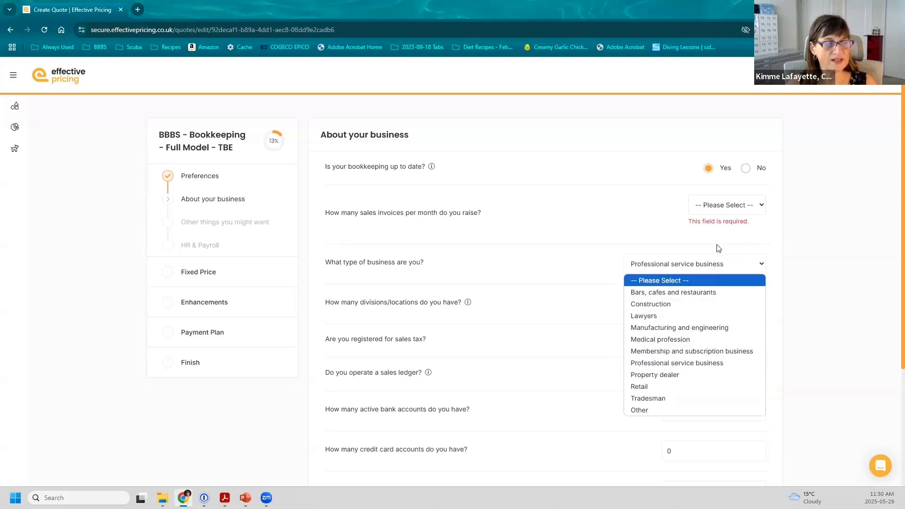
Set monthly sales invoices to 51-100 and business type to Professional service business
click(686, 282)
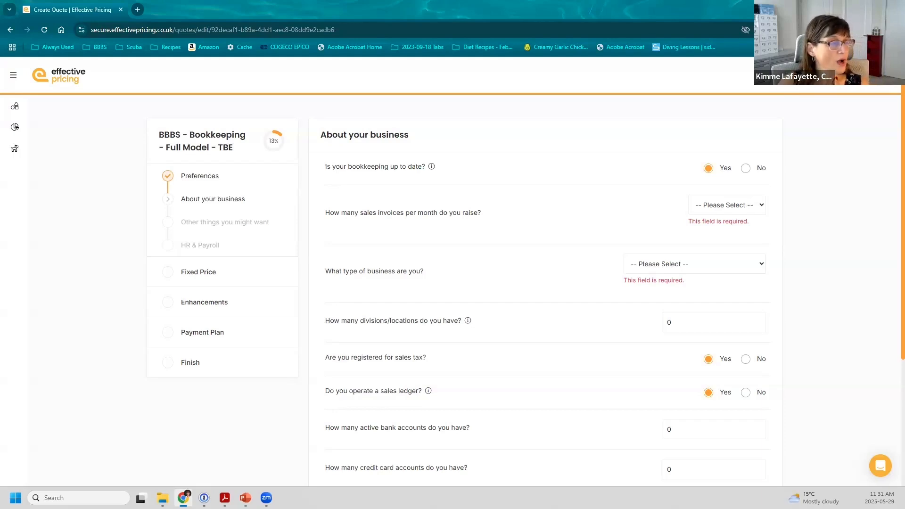
click(753, 212)
click(723, 242)
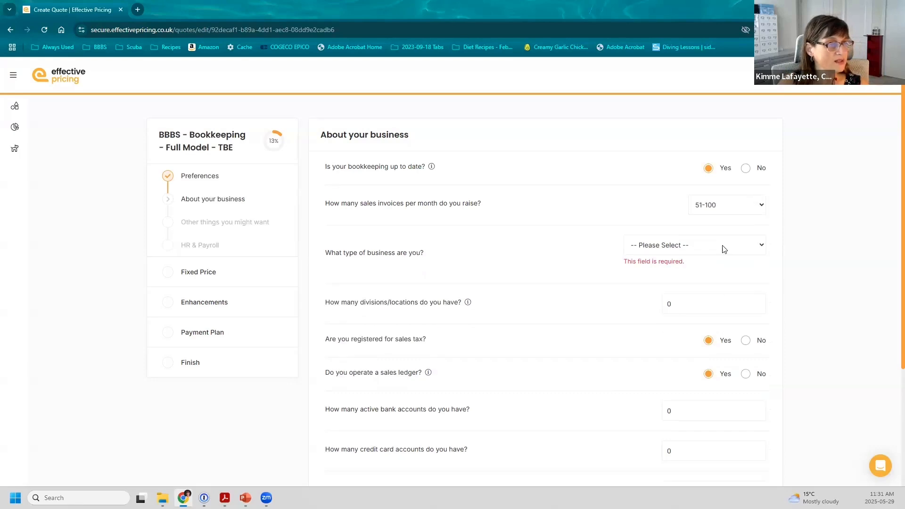
click(717, 248)
click(703, 343)
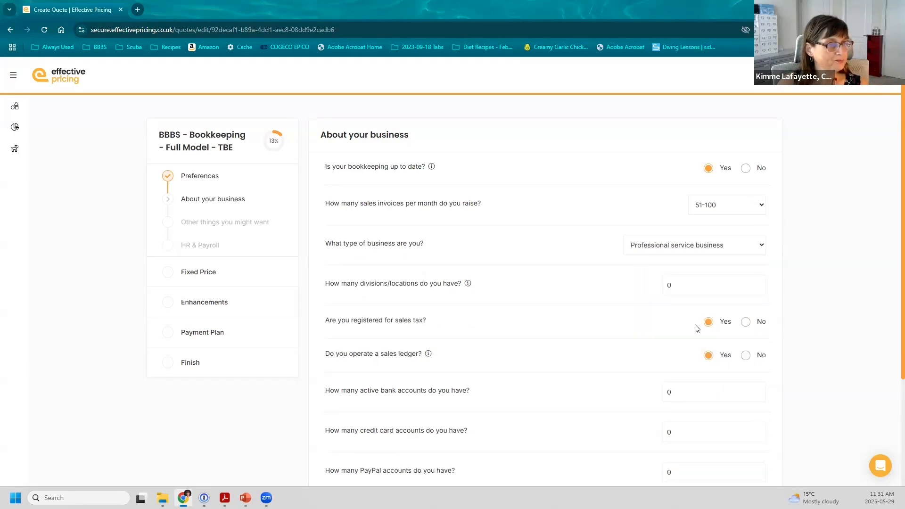
Enter 2 active bank accounts and 1 credit card account
scroll(695, 307, down, 2)
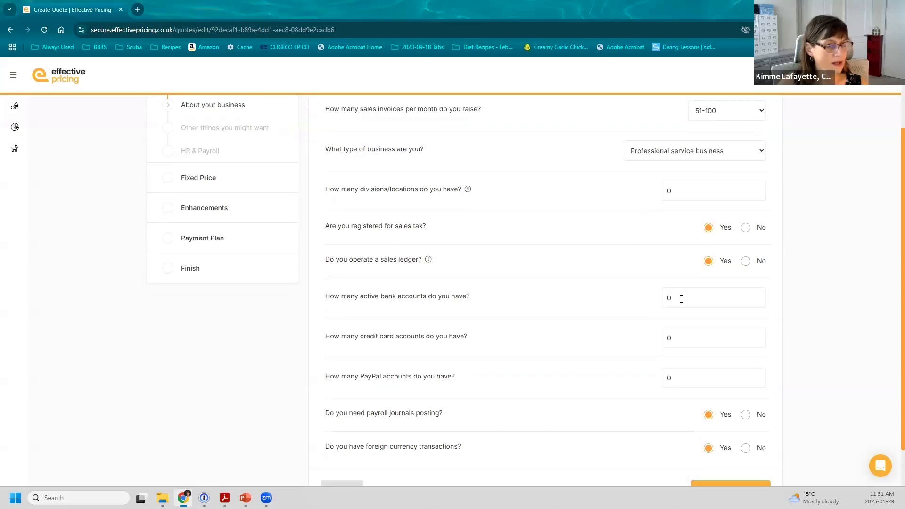
double_click(681, 298)
text(2)
key(Tab)
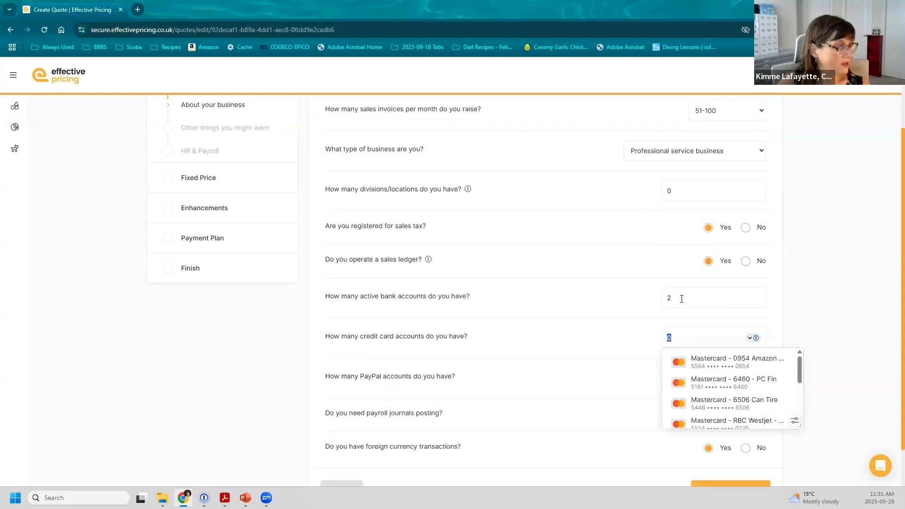
text(1)
key(Tab)
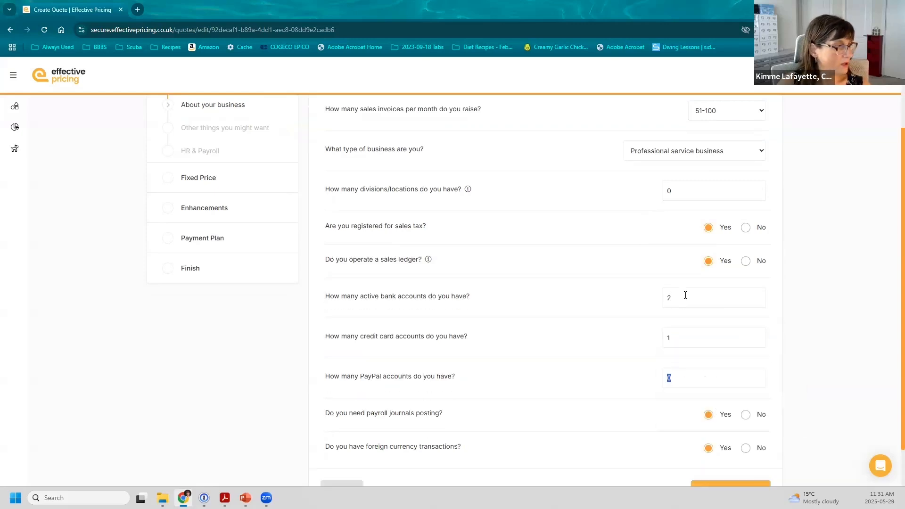
scroll(685, 295, down, 1)
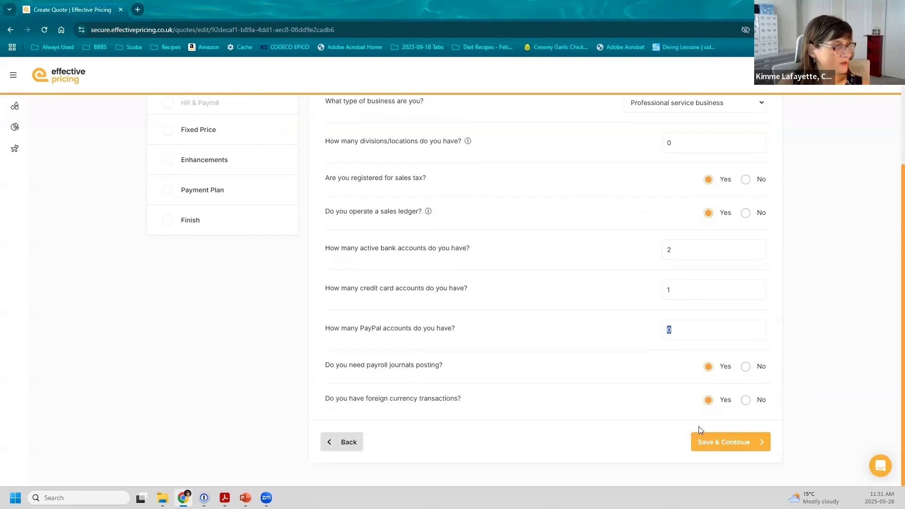
Save the business answers and step back through Preferences and About your business to Other things you might want
click(724, 443)
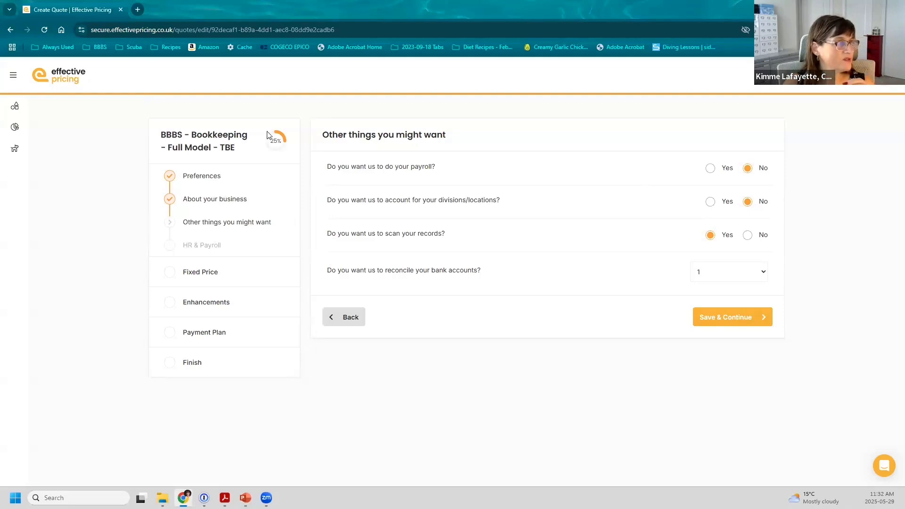
click(194, 174)
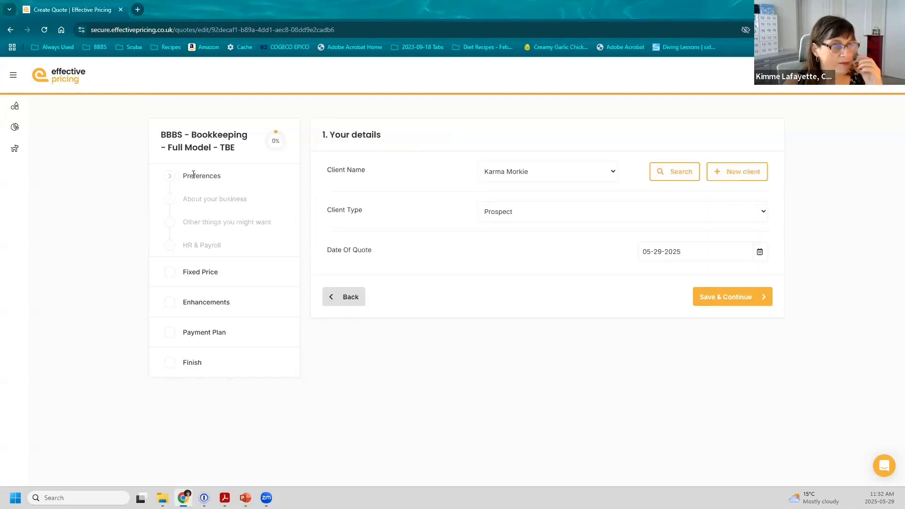
click(208, 200)
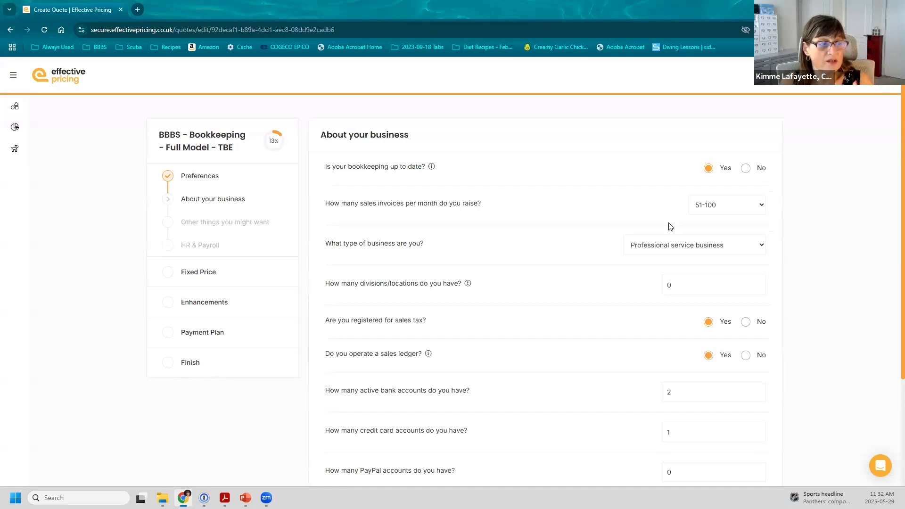
scroll(670, 226, down, 3)
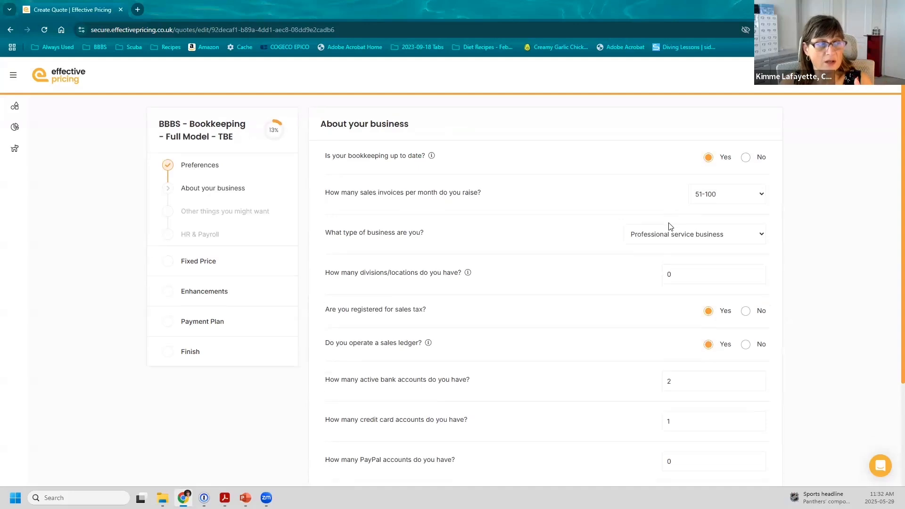
scroll(479, 182, up, 3)
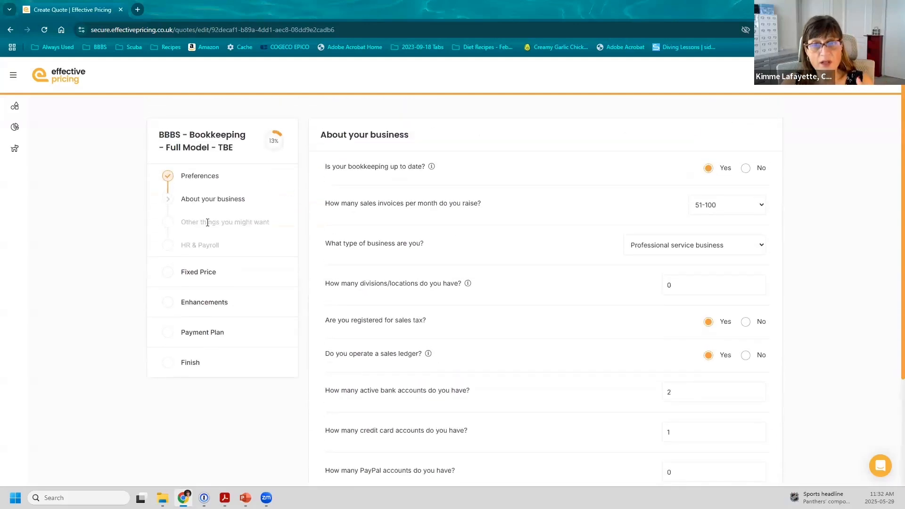
click(207, 222)
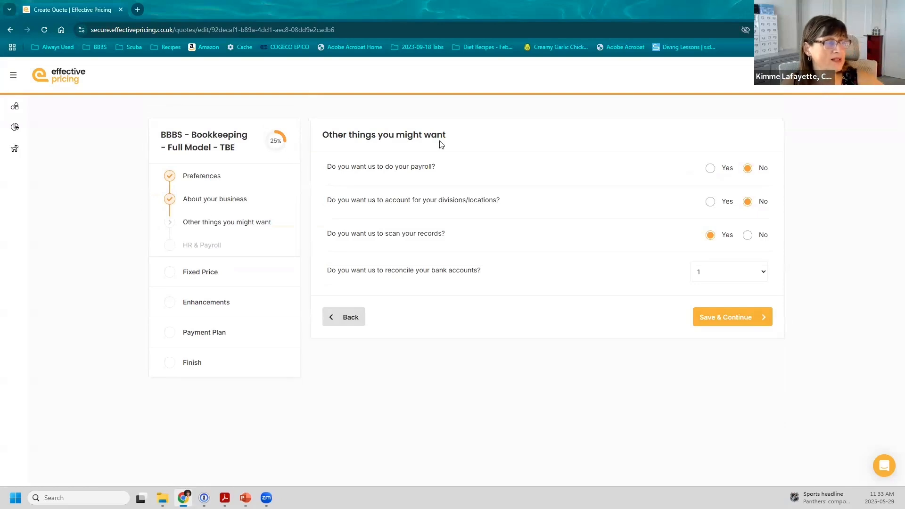
Answer Yes to having payroll done
click(710, 170)
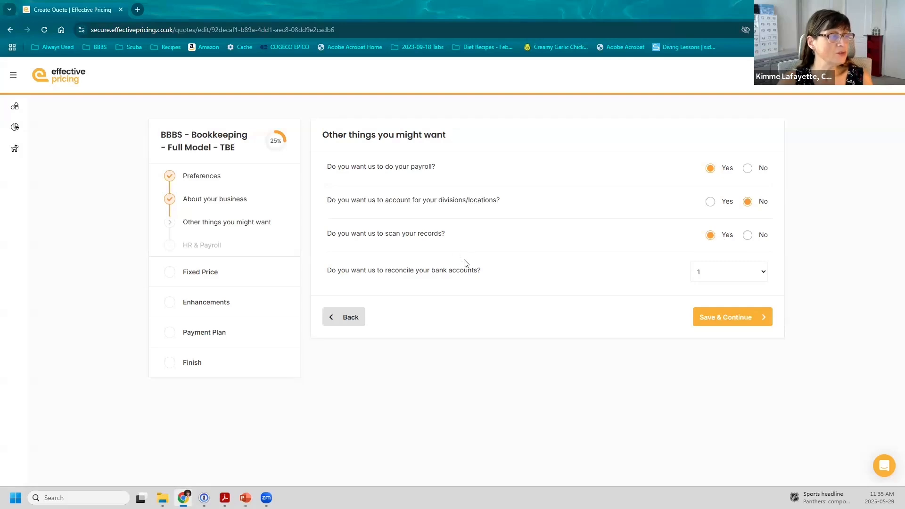
Set 2 bank accounts to reconcile, save, then save HR & Payroll through to Fixed Price
click(764, 274)
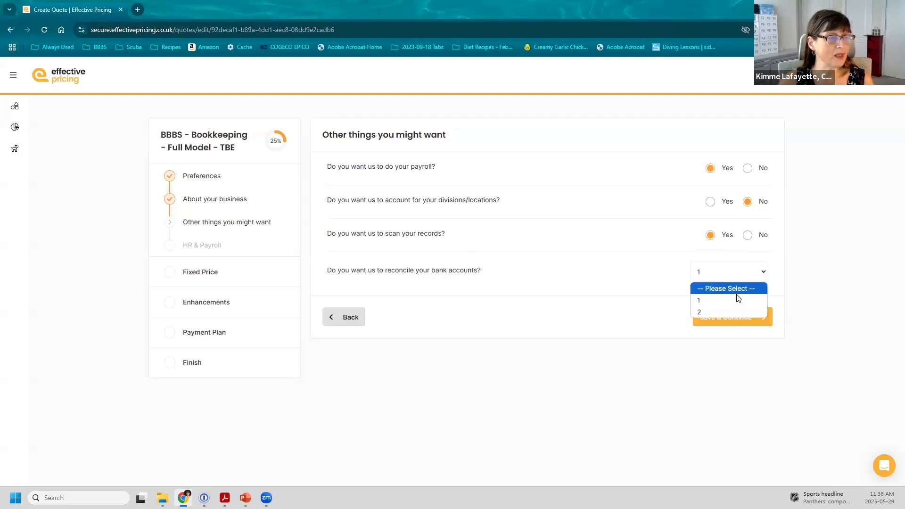
click(733, 313)
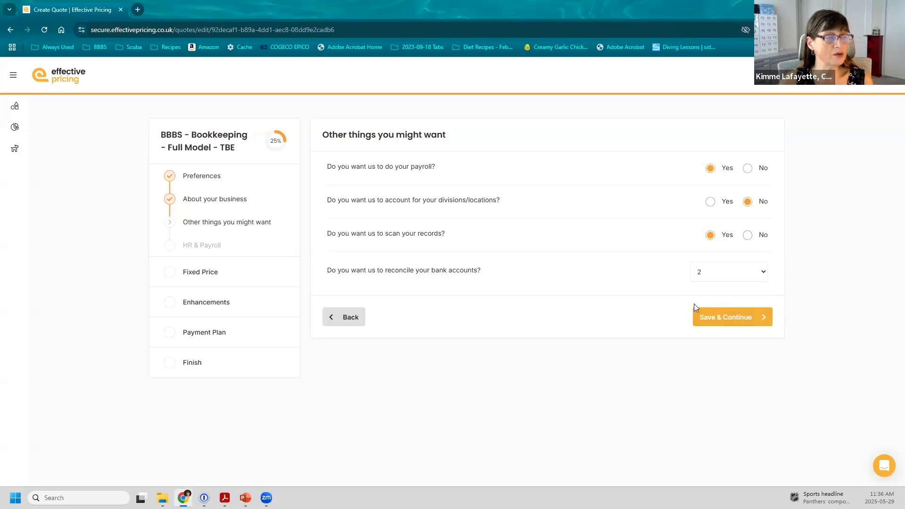
click(725, 319)
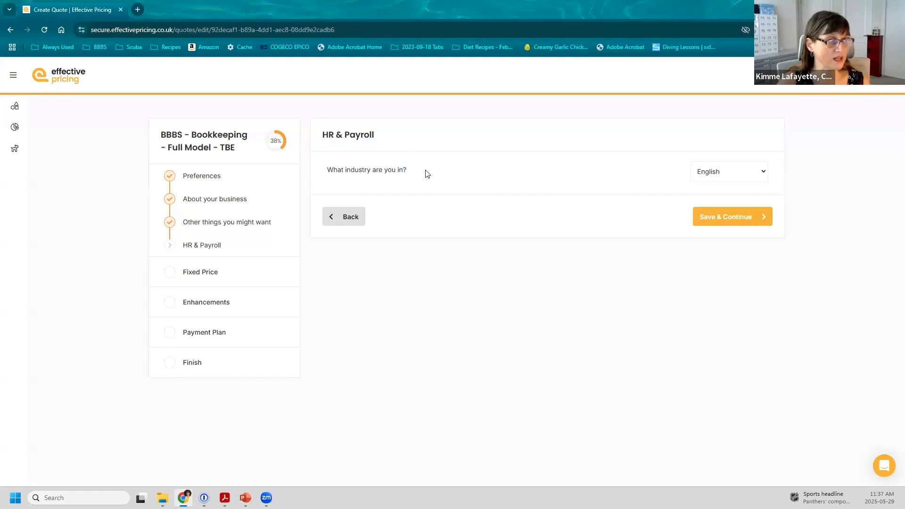
click(721, 218)
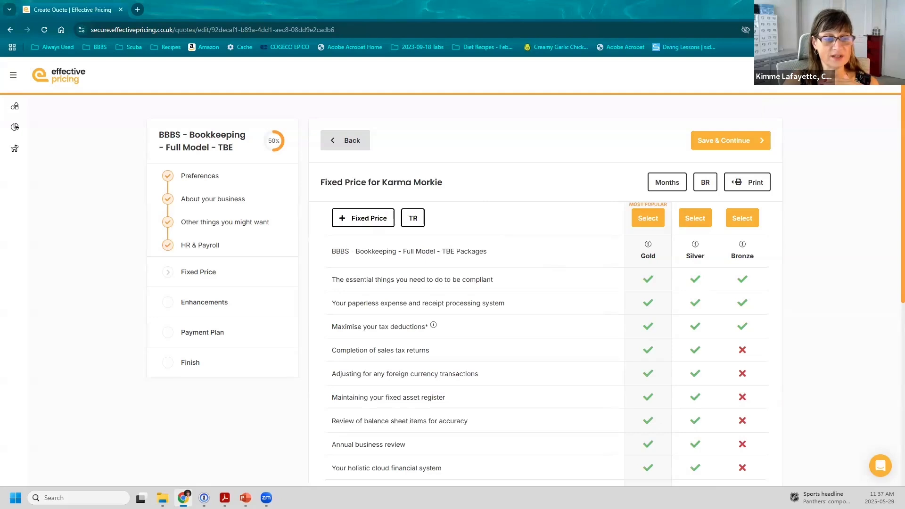
key(alt+Tab)
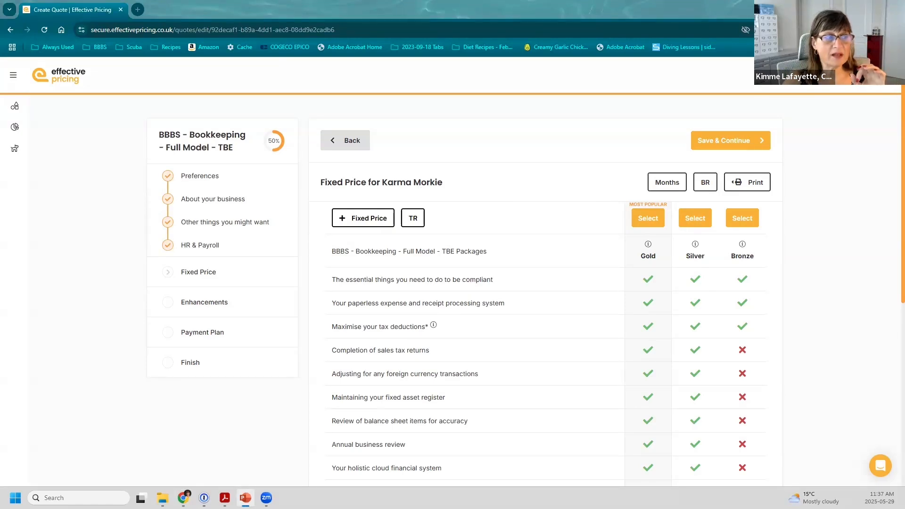
scroll(506, 311, down, 3)
scroll(507, 312, down, 4)
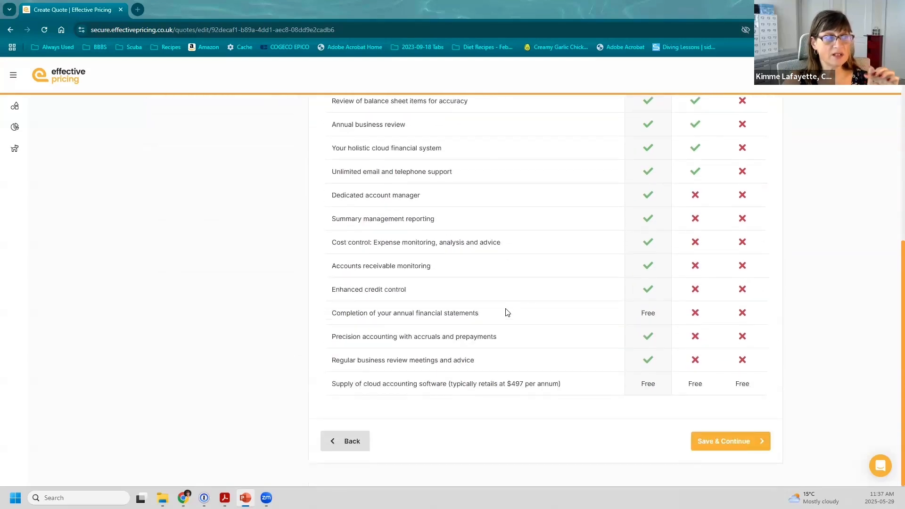
scroll(505, 311, up, 5)
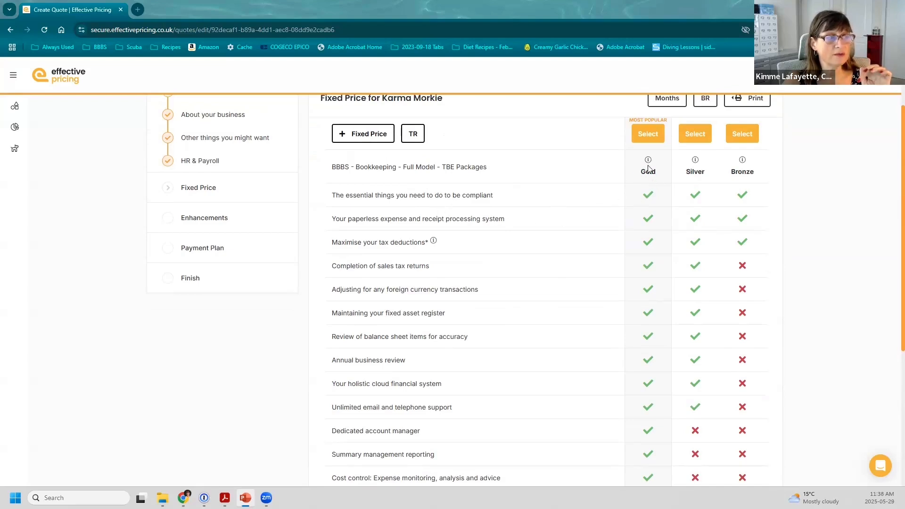
mouse_move(648, 162)
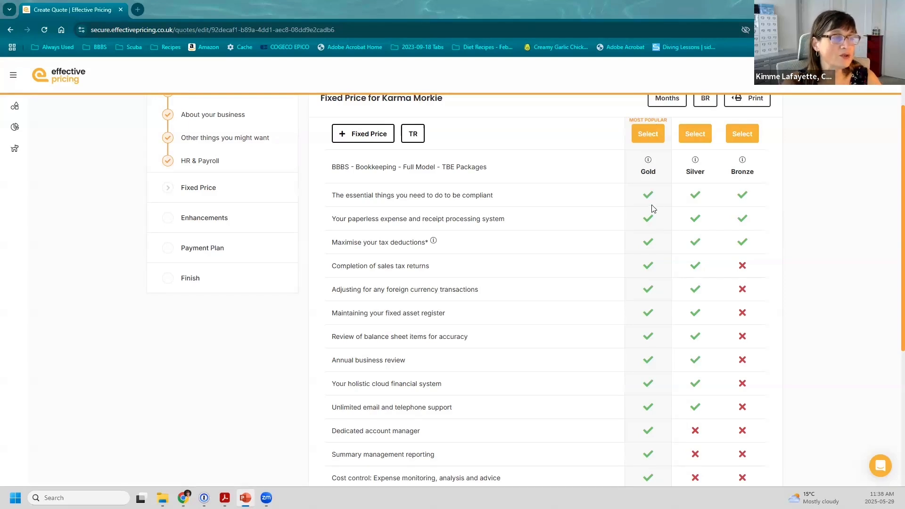
scroll(669, 227, down, 5)
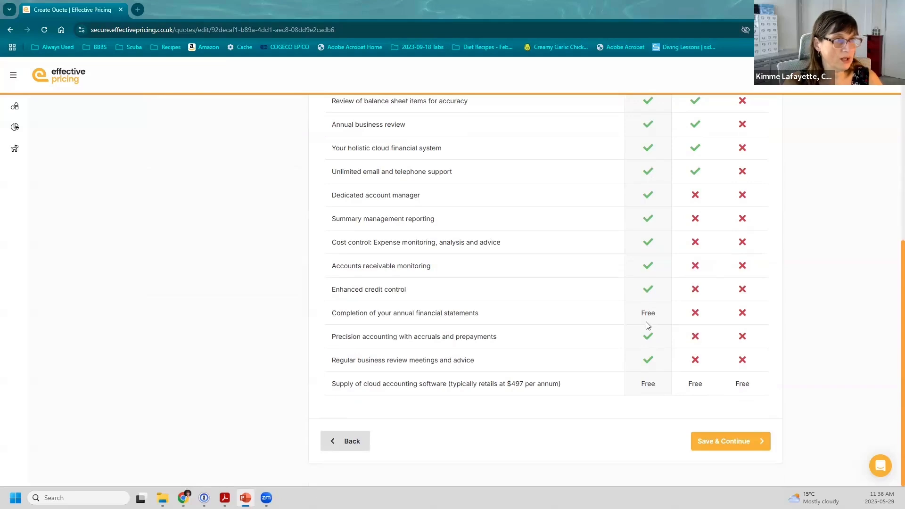
scroll(646, 325, up, 7)
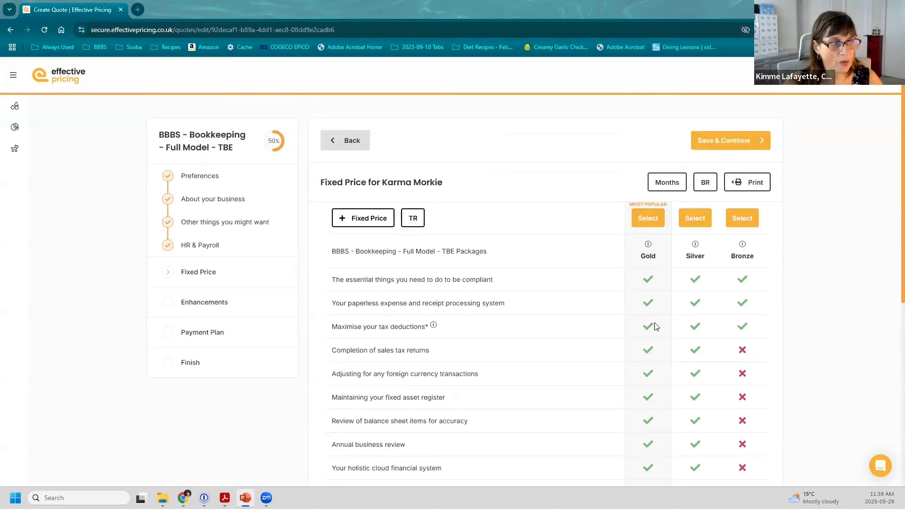
scroll(655, 326, down, 6)
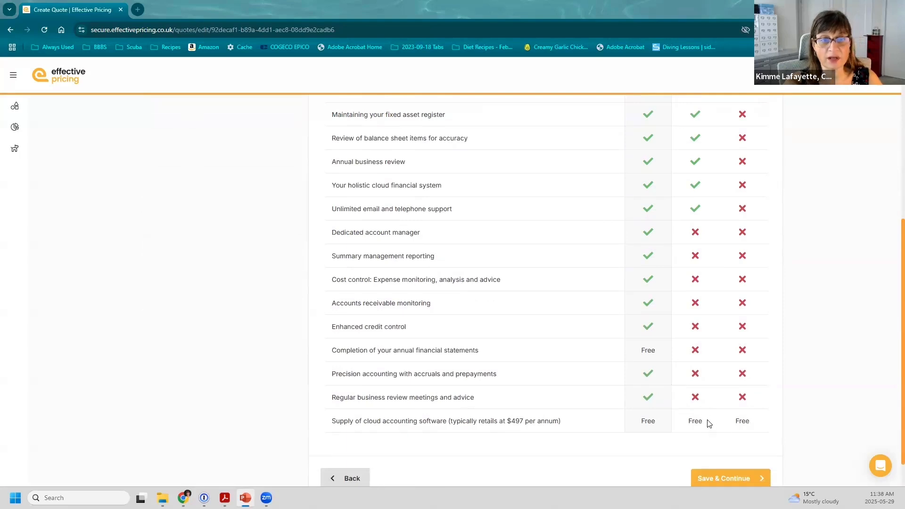
scroll(701, 391, up, 4)
scroll(701, 391, up, 2)
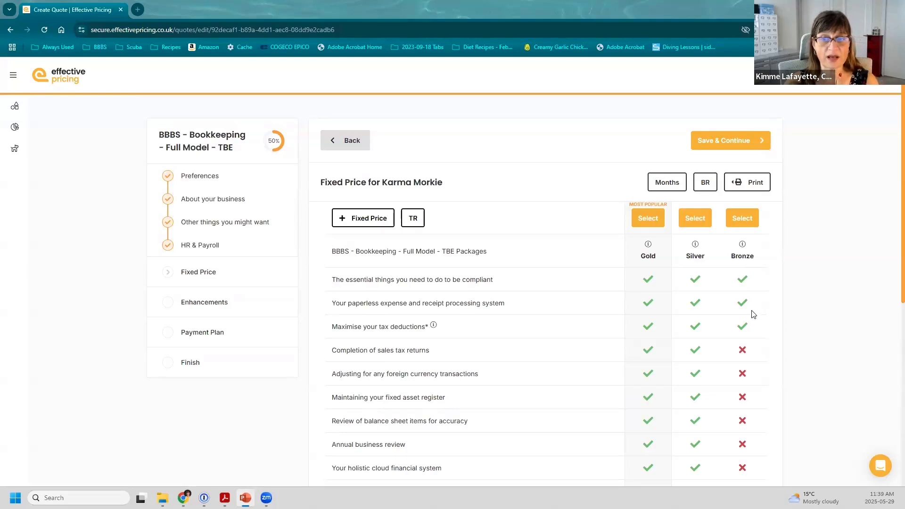
scroll(664, 250, down, 6)
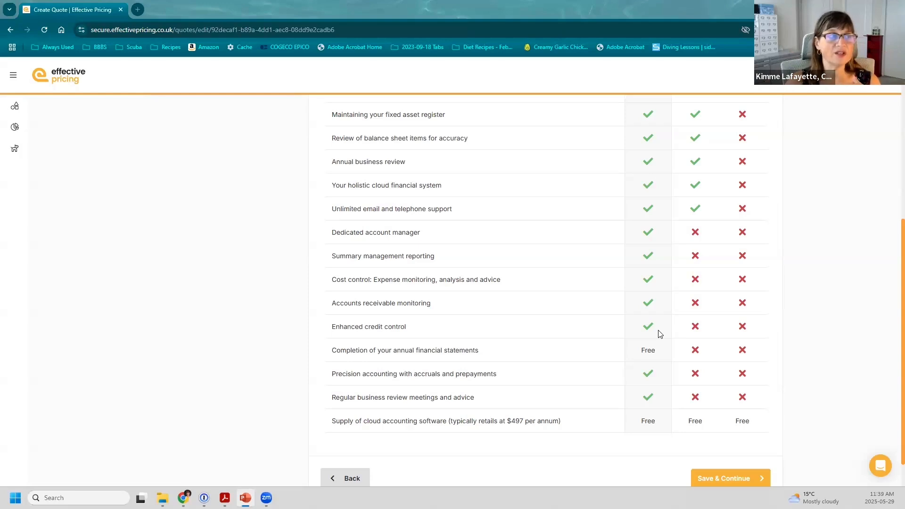
scroll(660, 333, up, 3)
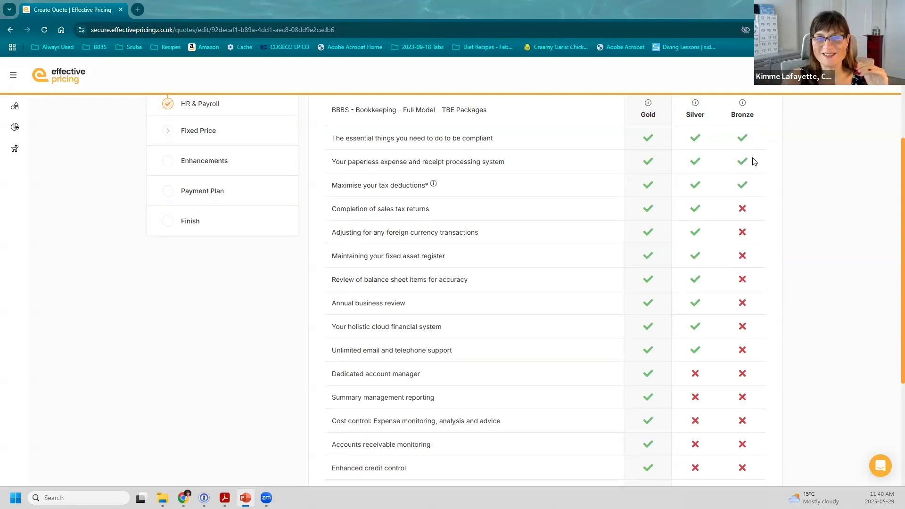
scroll(734, 266, down, 1)
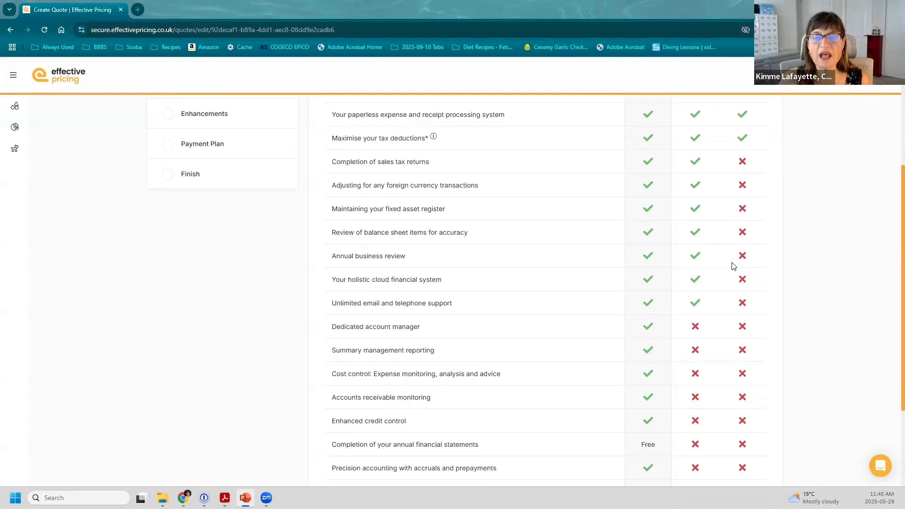
scroll(619, 243, down, 1)
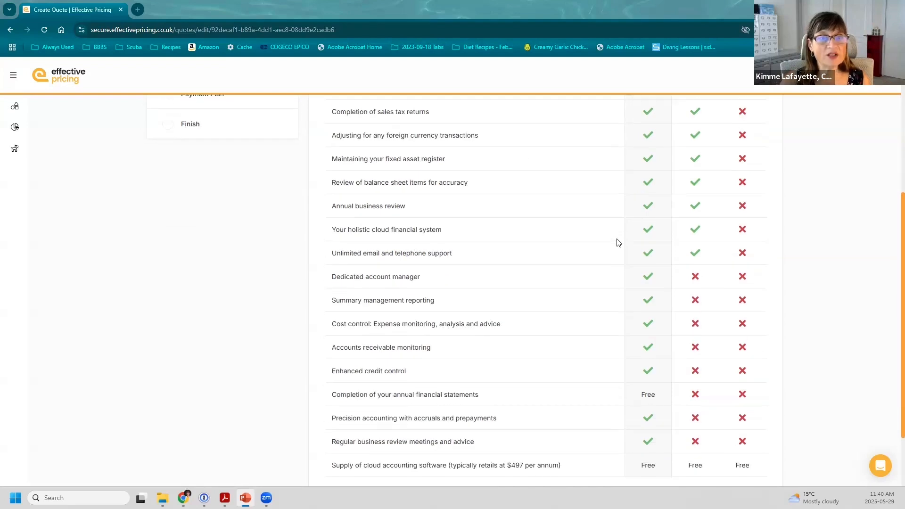
scroll(619, 243, down, 2)
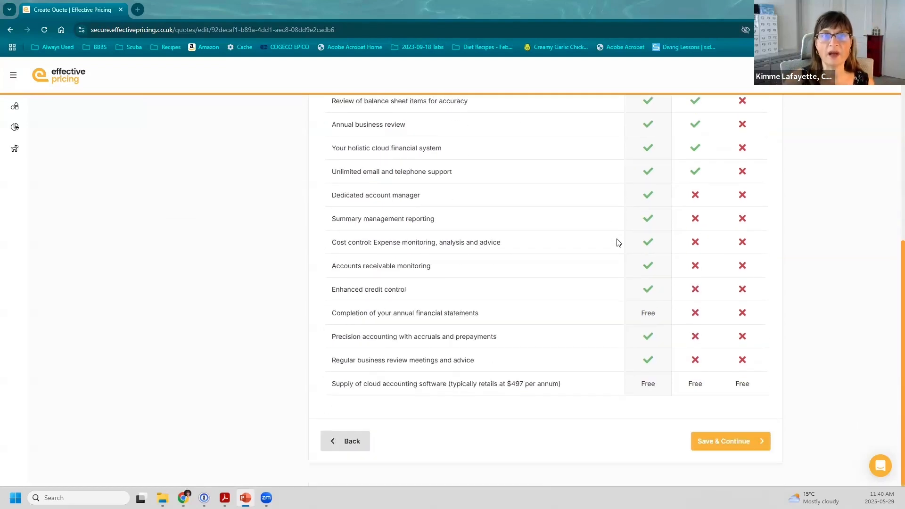
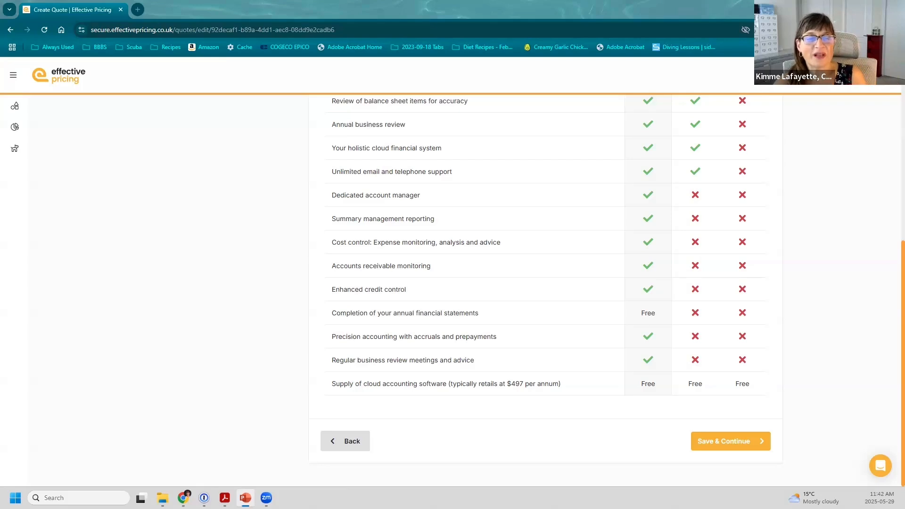
Pick the Silver package from the Gold, Silver and Bronze comparison table
scroll(595, 233, up, 4)
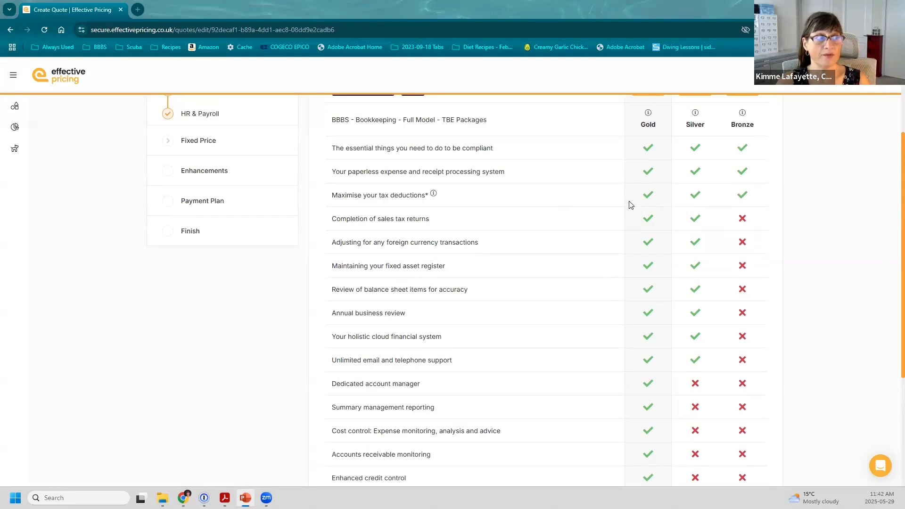
scroll(631, 210, up, 2)
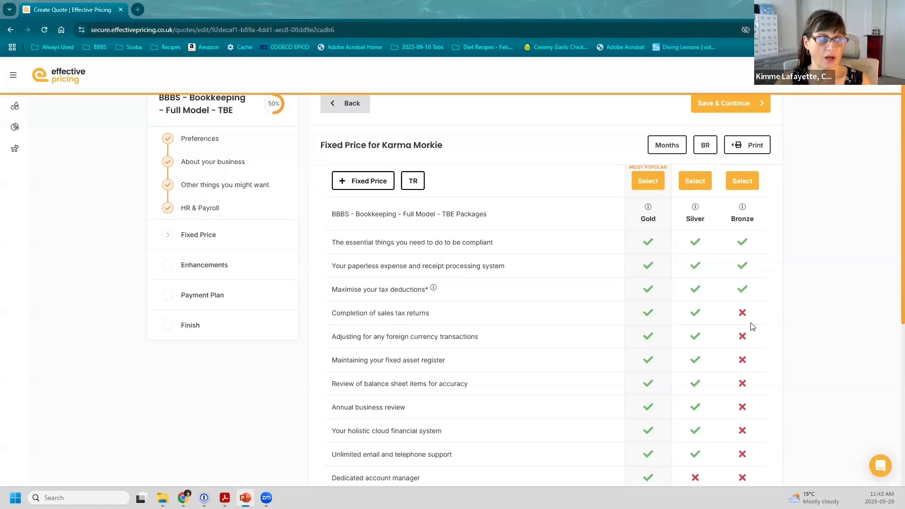
click(691, 183)
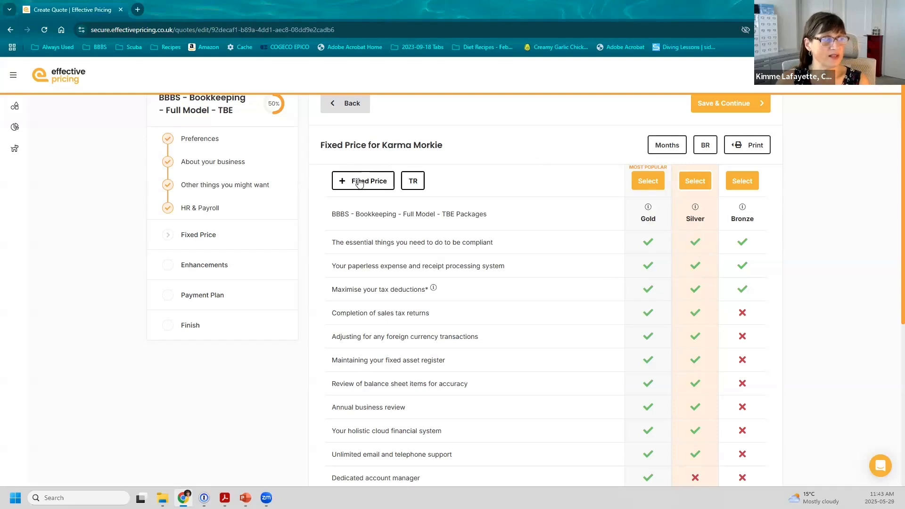
Show 12 monthly payments (Gold $833, Silver $666, Bronze $500), then return to Other things you might want
click(359, 183)
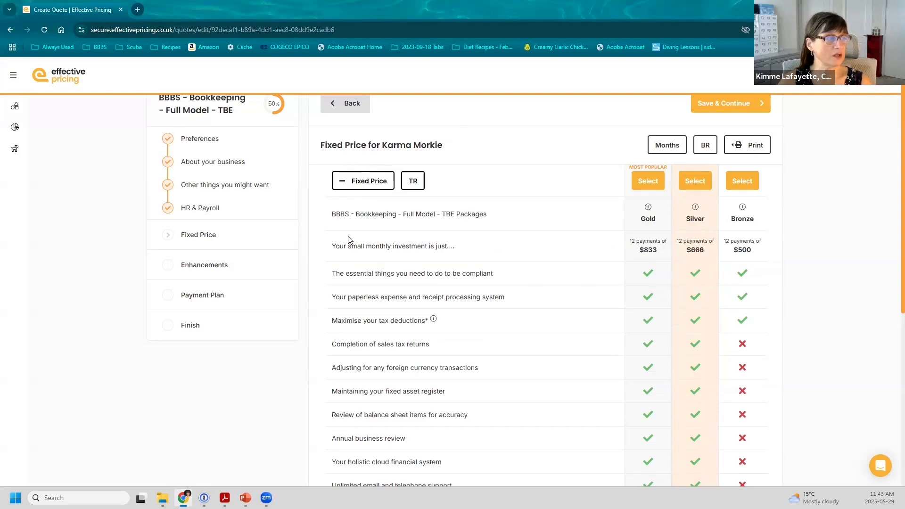
drag(333, 245, 459, 255)
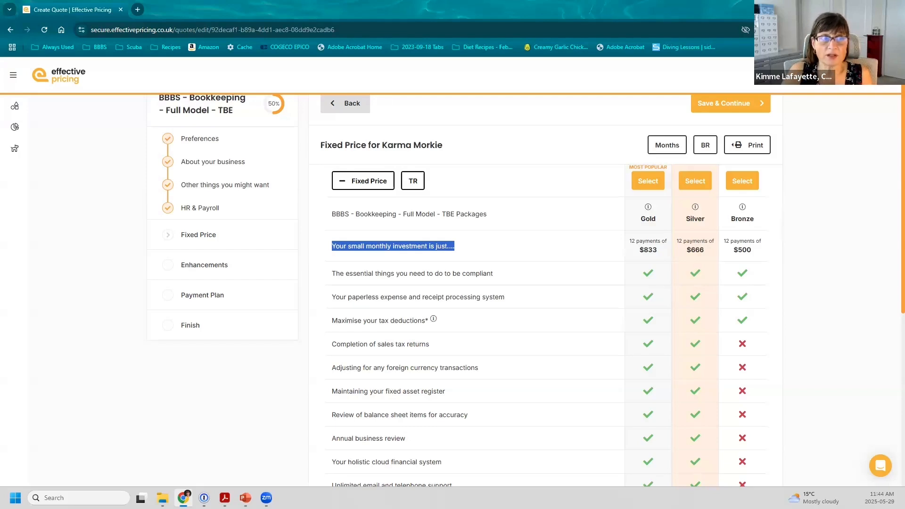
click(211, 186)
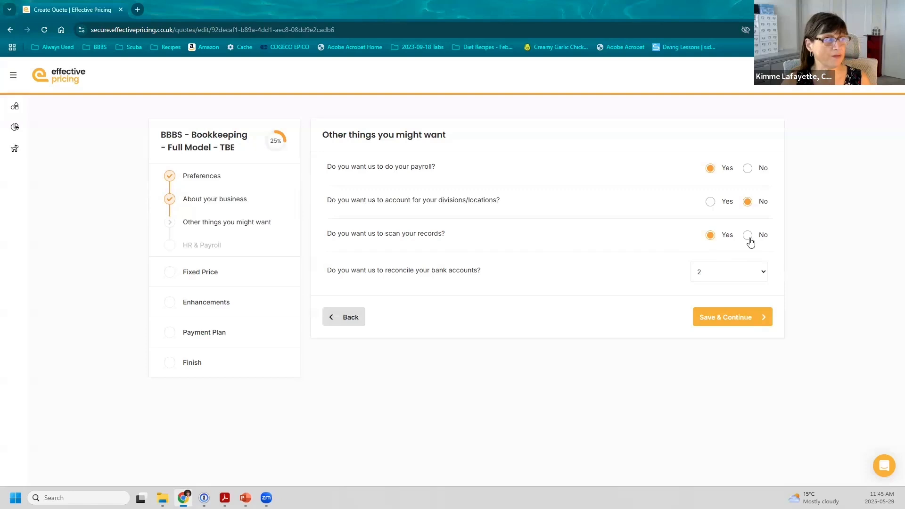
Answer No to scanning records, save, and return to the Fixed Price package table
click(749, 237)
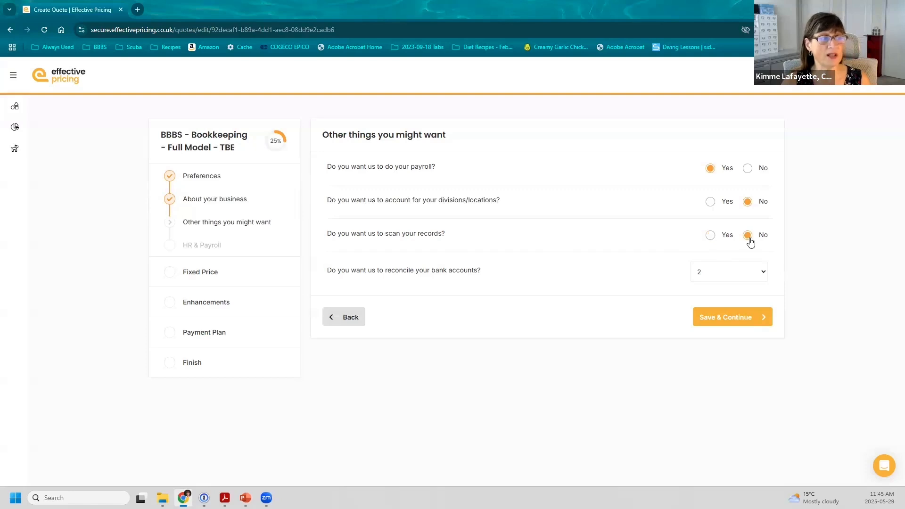
click(740, 314)
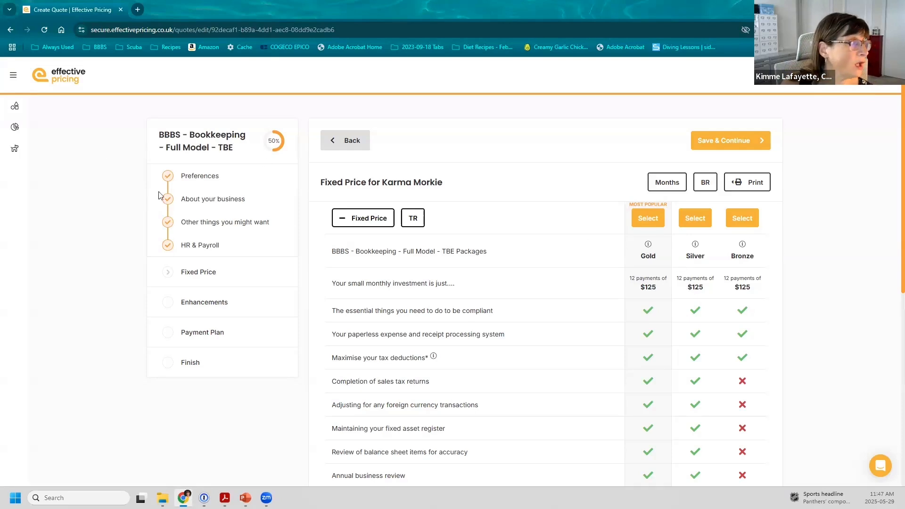
click(200, 198)
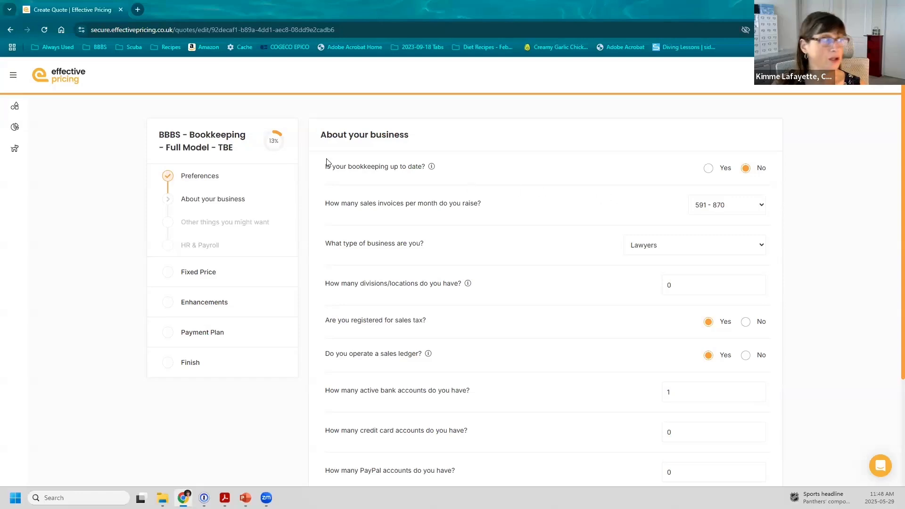
click(198, 273)
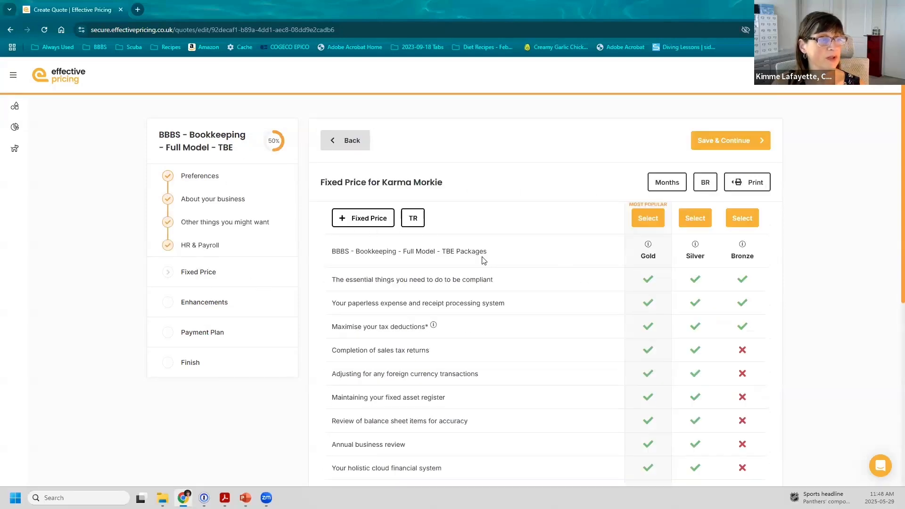
Expand the 12 payments of $125 per package and bring up the behavioural Rewards questions
click(354, 220)
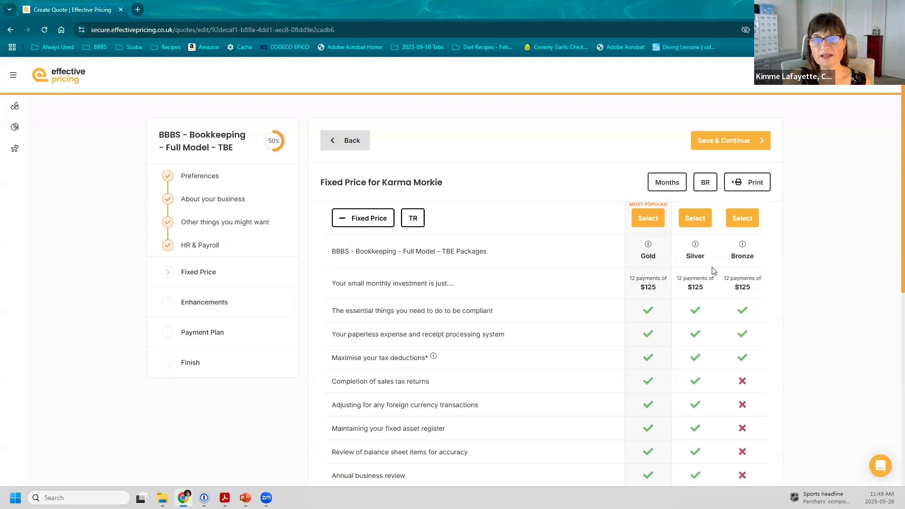
click(705, 186)
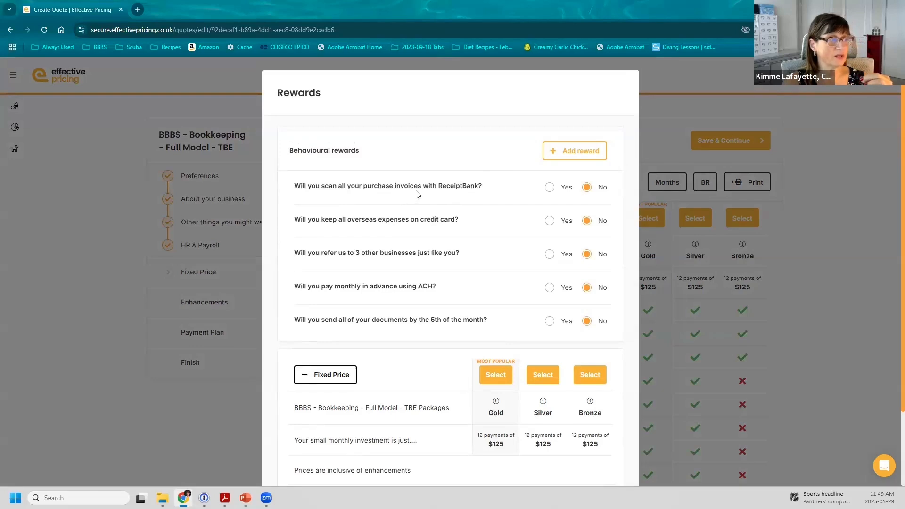
Set referral to No and ReceiptBank to Yes, dropping packages to $106, and choose Silver
click(550, 188)
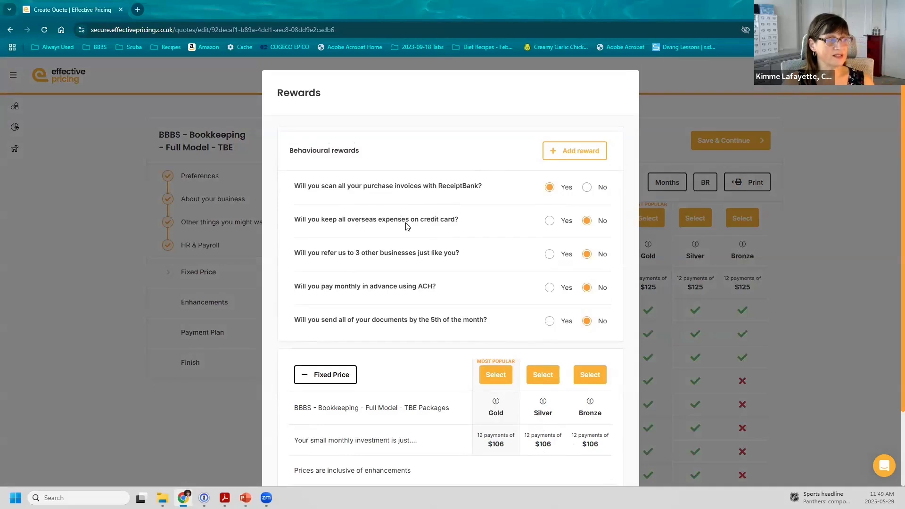
click(549, 223)
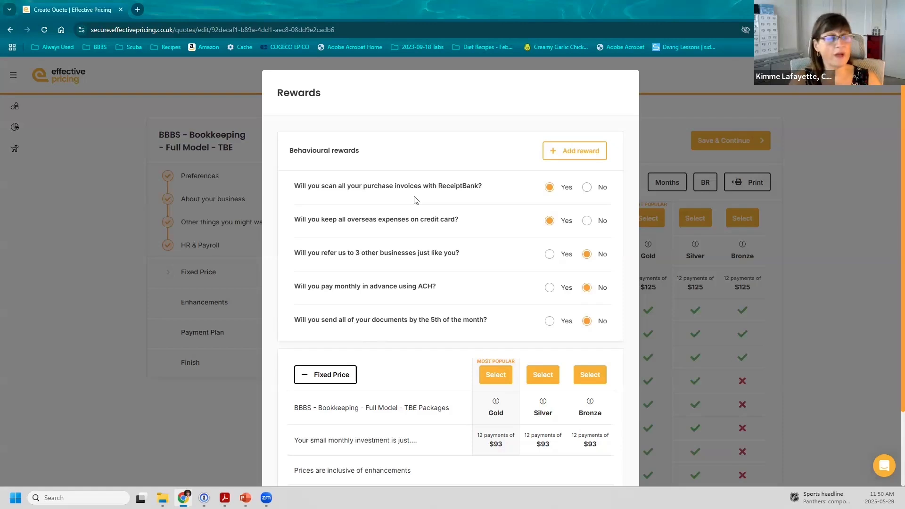
click(549, 254)
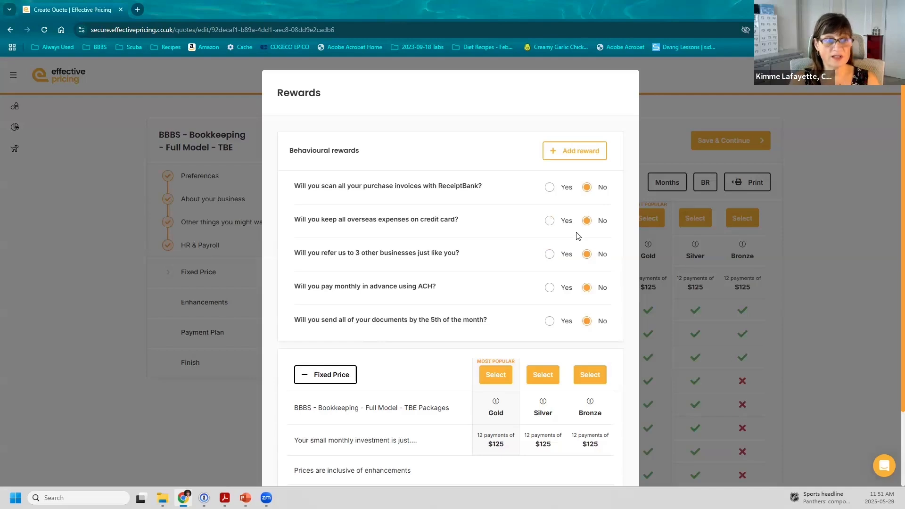
click(549, 255)
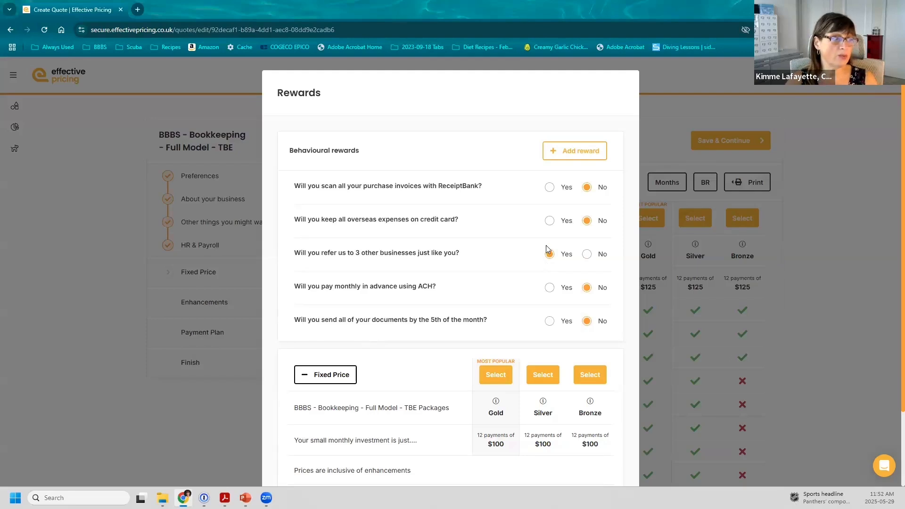
click(587, 256)
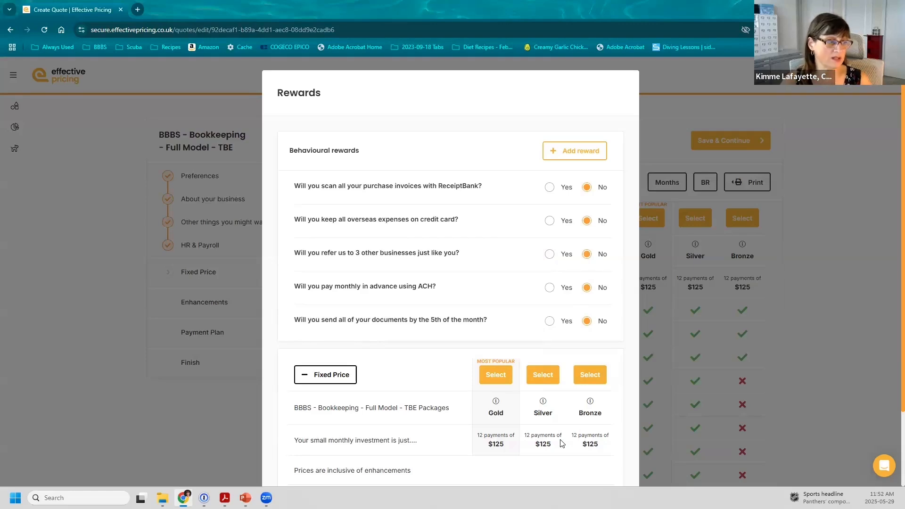
scroll(537, 431, down, 2)
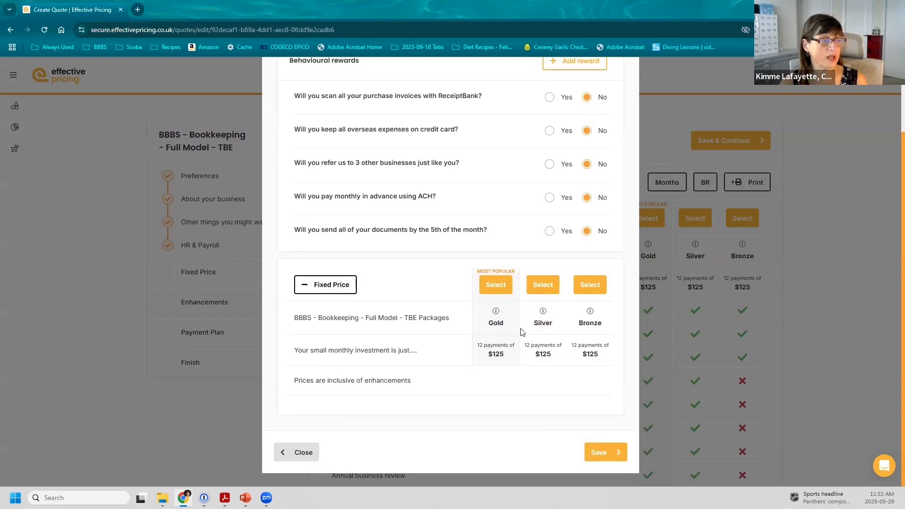
click(550, 98)
click(544, 285)
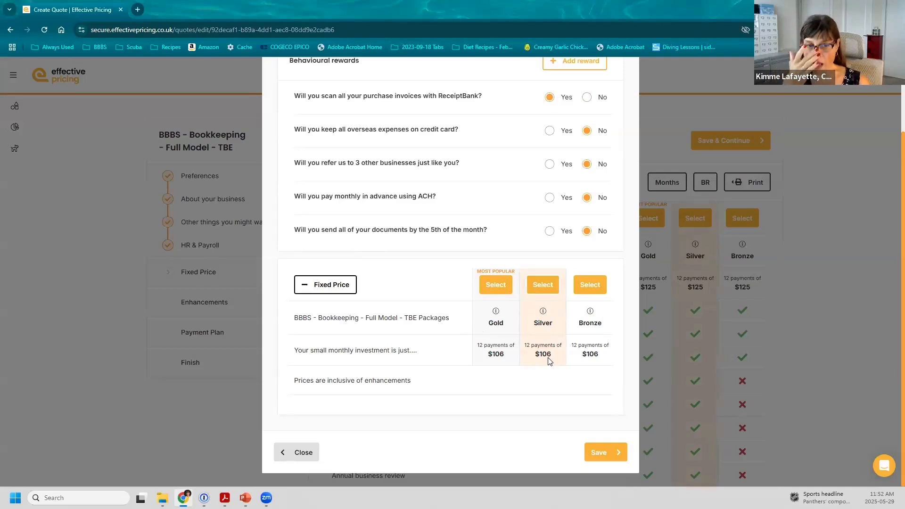
Save the rewards, preview the printable fixed-price comparison, then cancel printing and close it
click(615, 450)
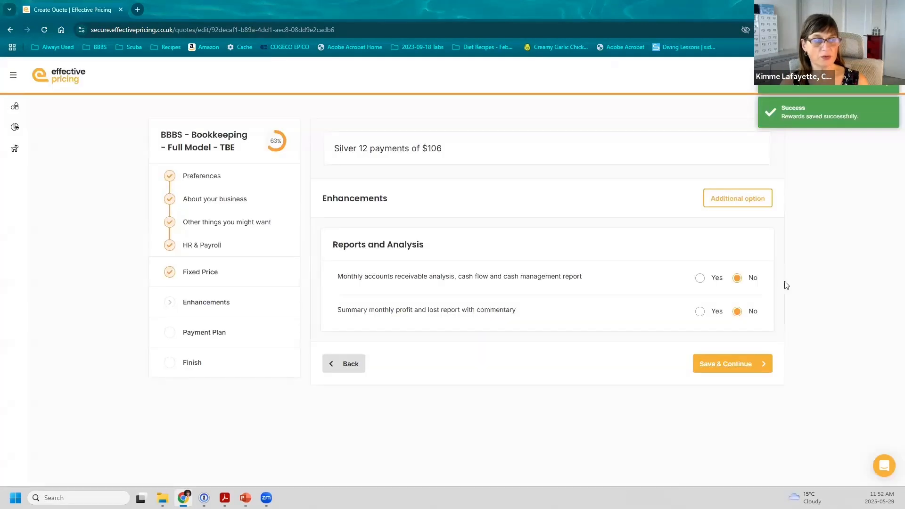
click(203, 270)
click(678, 184)
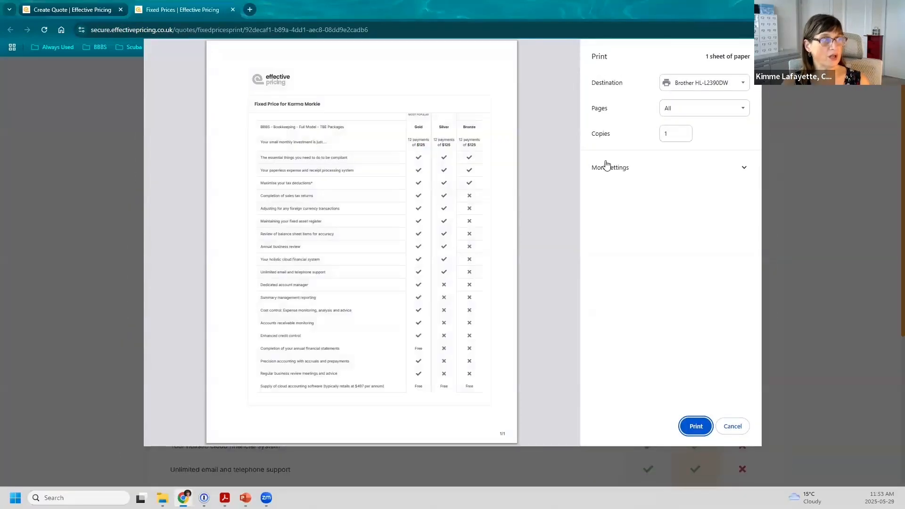
click(733, 427)
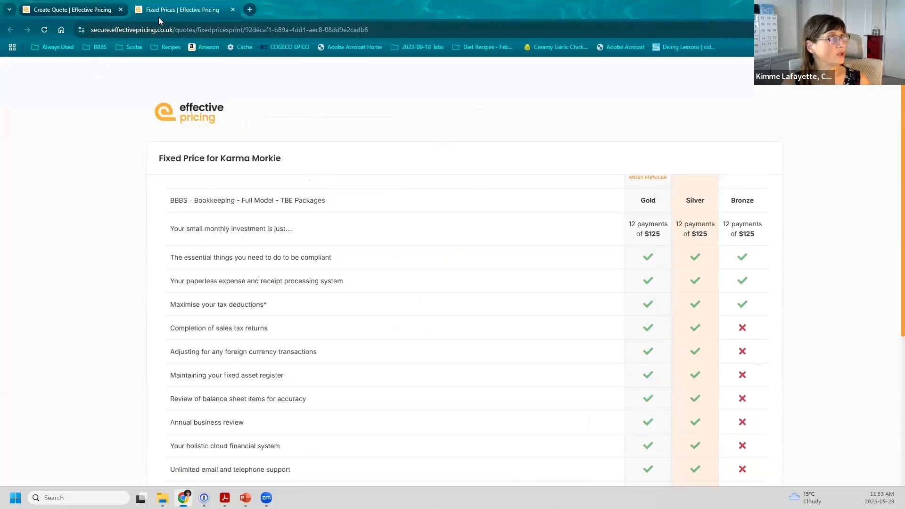
click(232, 10)
Recalculate prices for 12 monthly payments, hide the Months field, and select the Silver package
click(743, 181)
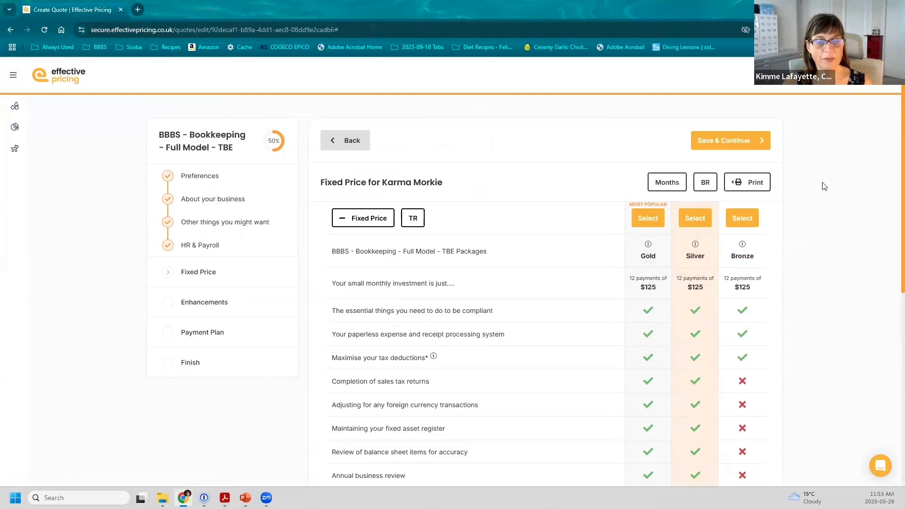
mouse_move(673, 184)
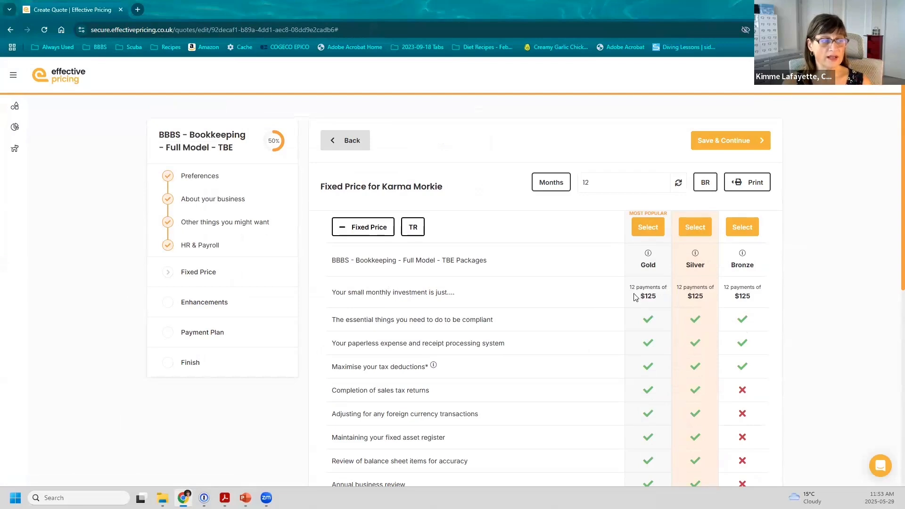
drag(588, 183, 572, 180)
text(4)
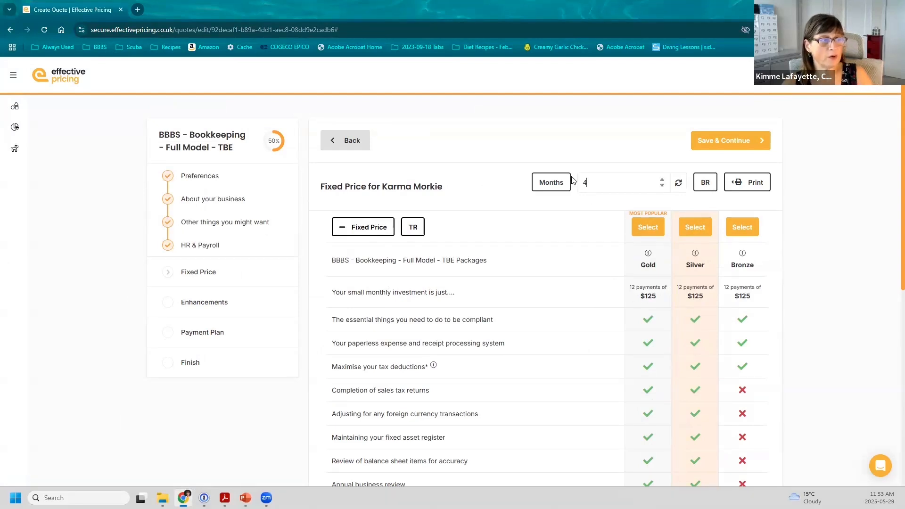
click(678, 183)
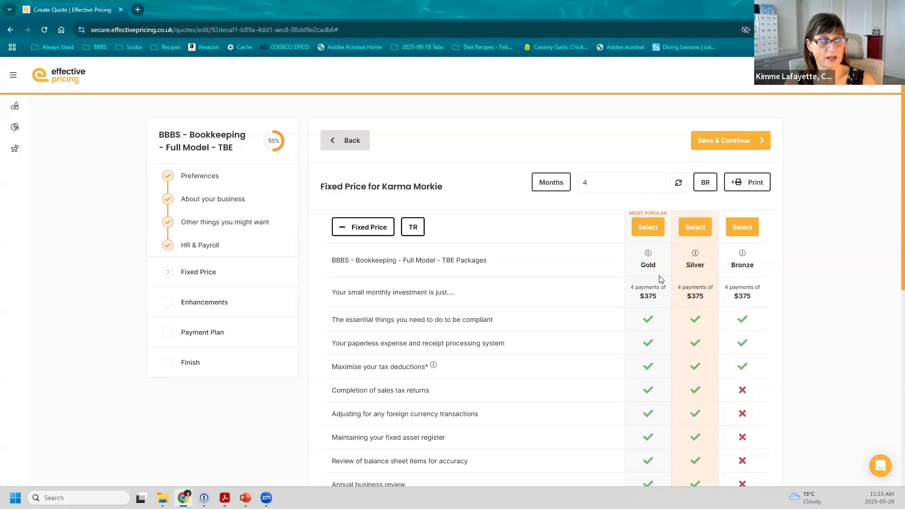
drag(608, 181, 574, 180)
text(12)
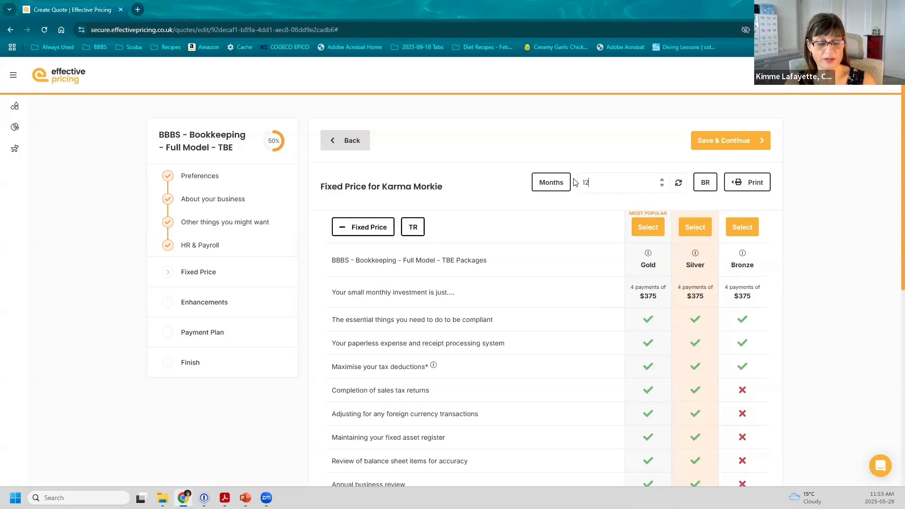
click(677, 184)
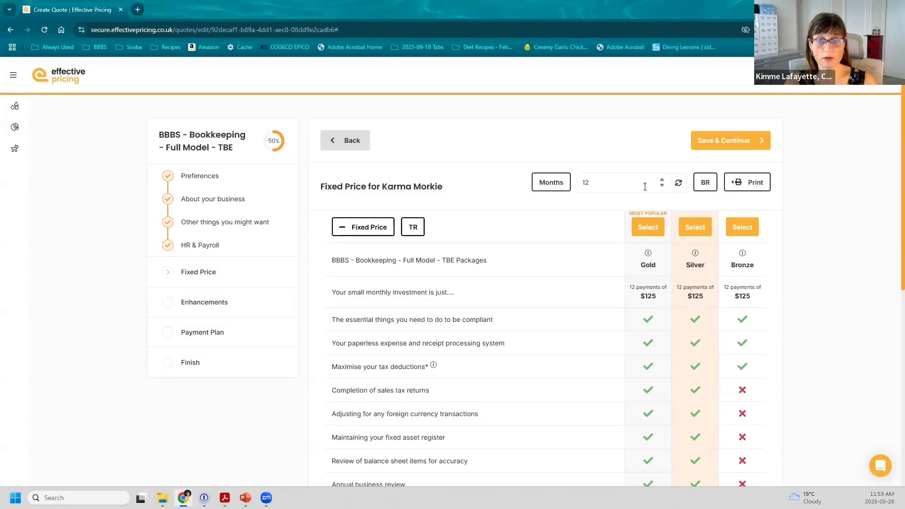
click(559, 187)
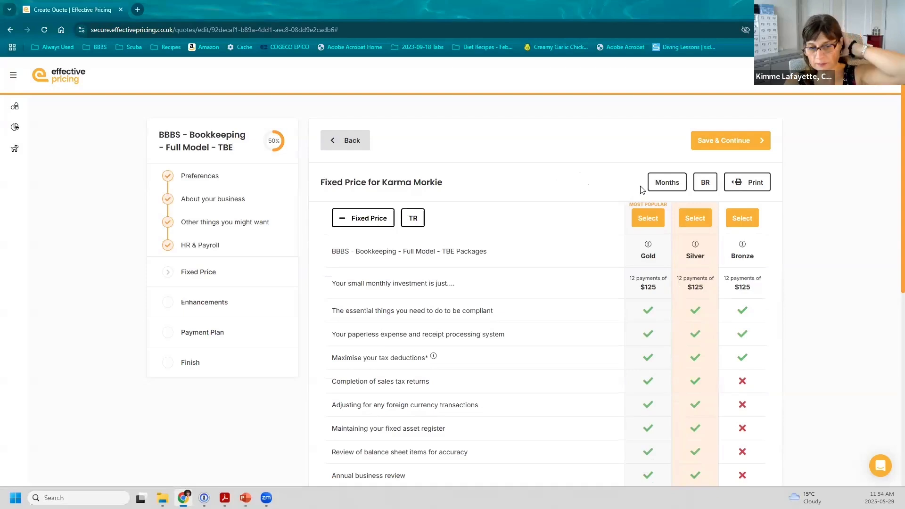
click(705, 141)
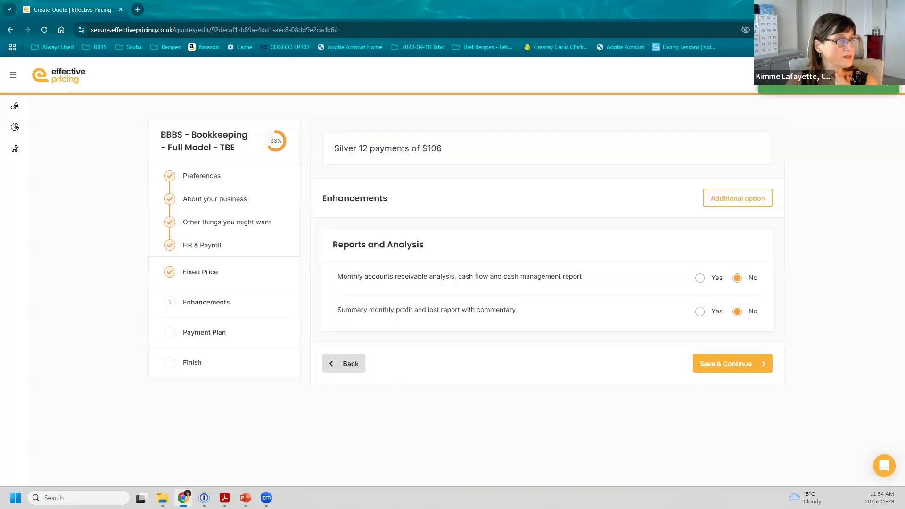
Add the monthly accounts receivable report, raising Silver to 12 payments of $206
key(alt+Tab)
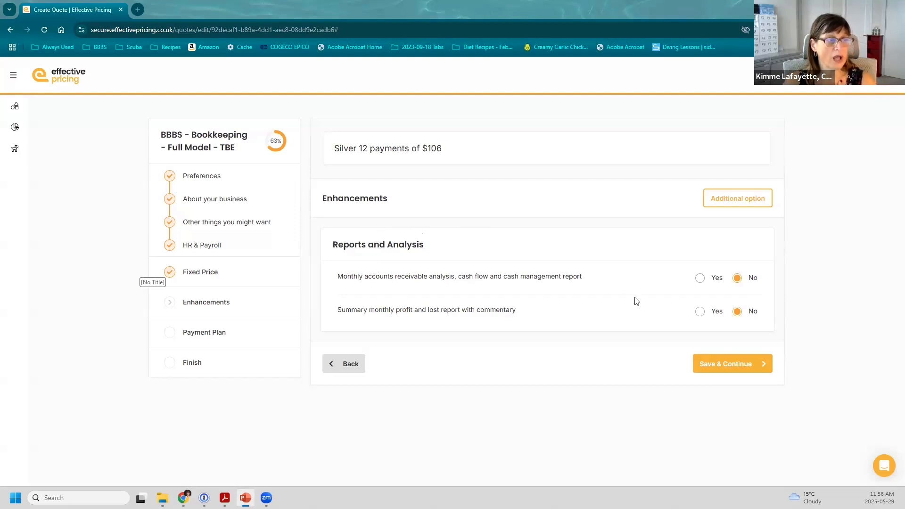
click(700, 278)
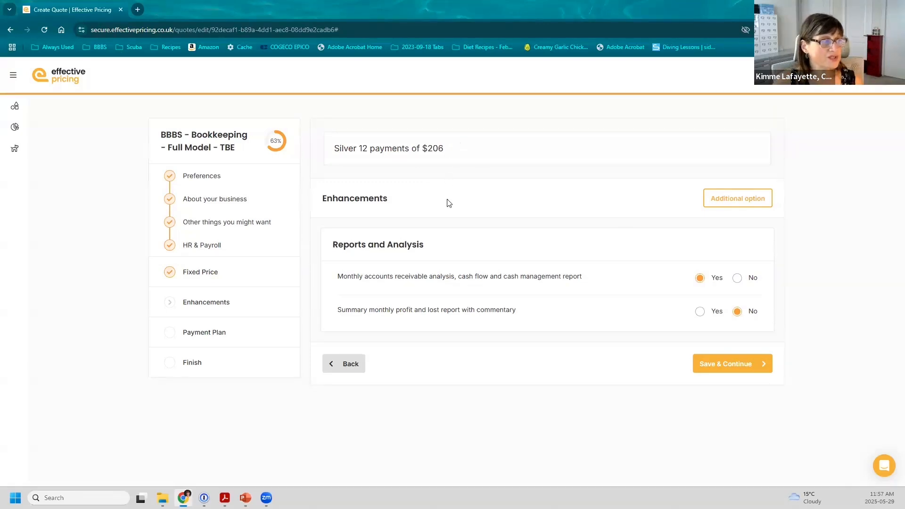
click(738, 199)
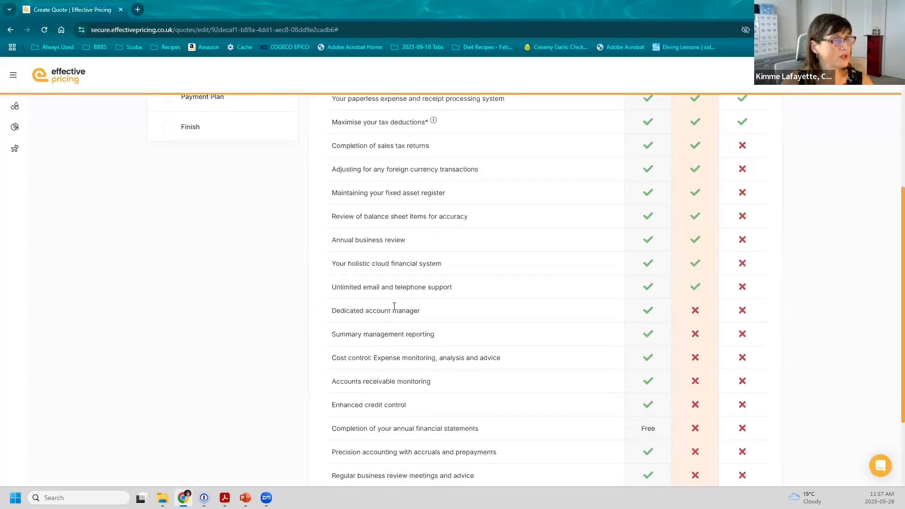
Review which features Silver lacks versus Gold in the comparison, then return to Enhancements
scroll(669, 212, up, 3)
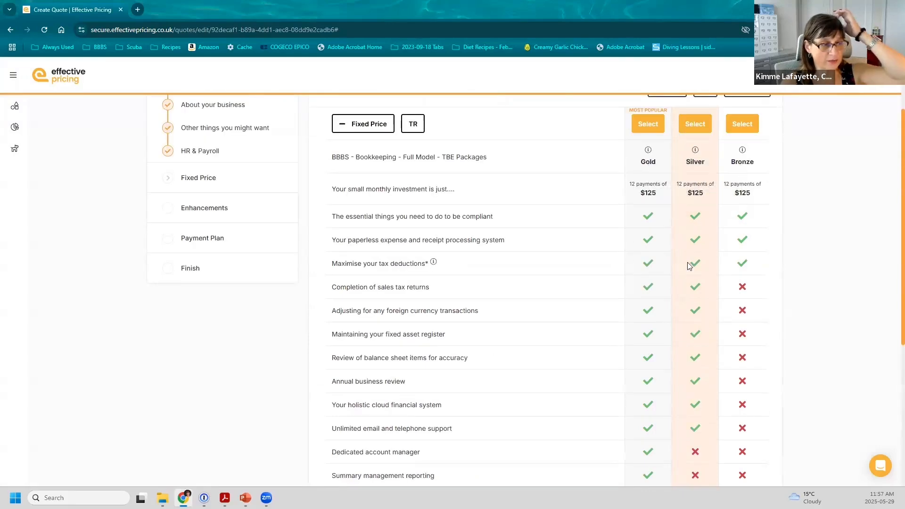
scroll(688, 276, down, 3)
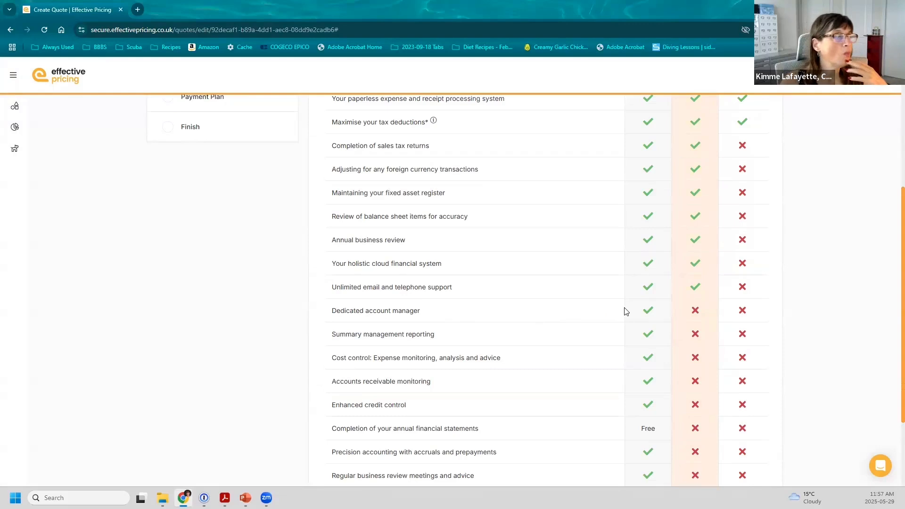
scroll(626, 310, up, 3)
click(208, 206)
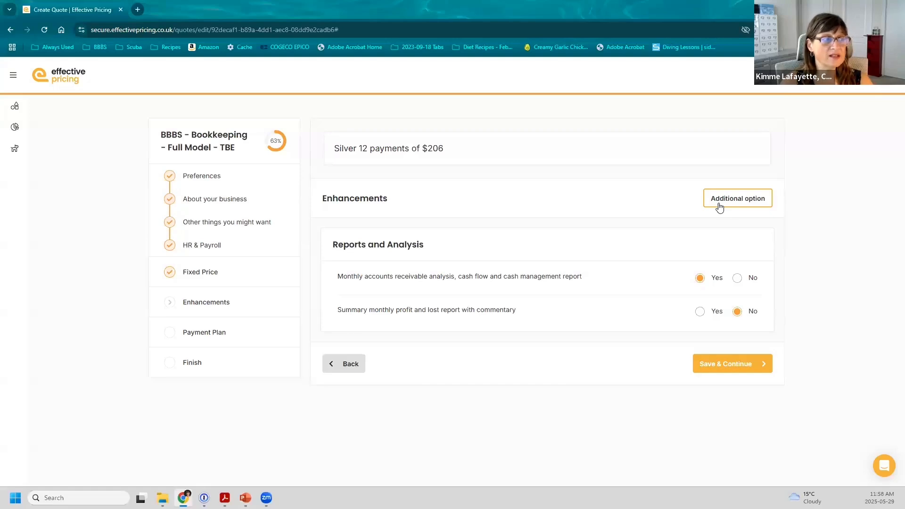
Create and save a 'Dedicated Account Manager' option with function Add and value 1200
click(719, 207)
text(Deduca)
key(BackSpace)
key(BackSpace)
key(BackSpace)
text(icated Account Manager)
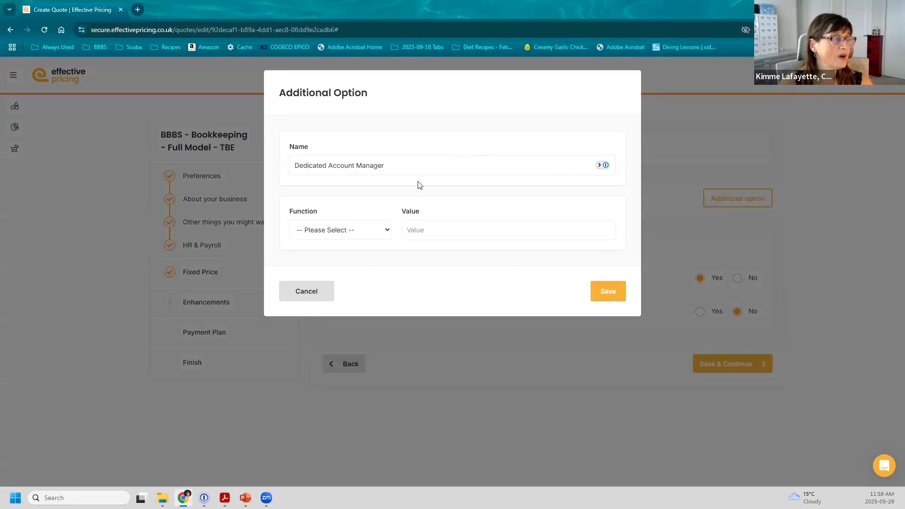
click(373, 232)
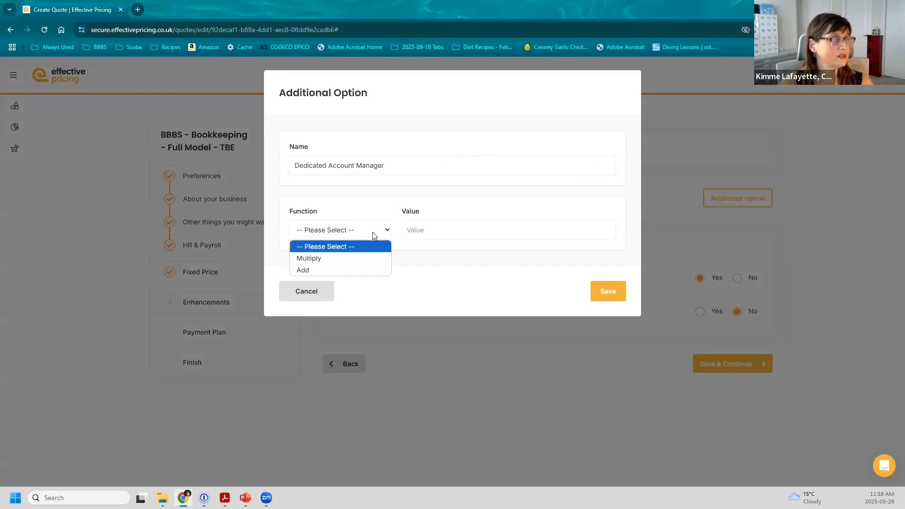
click(362, 268)
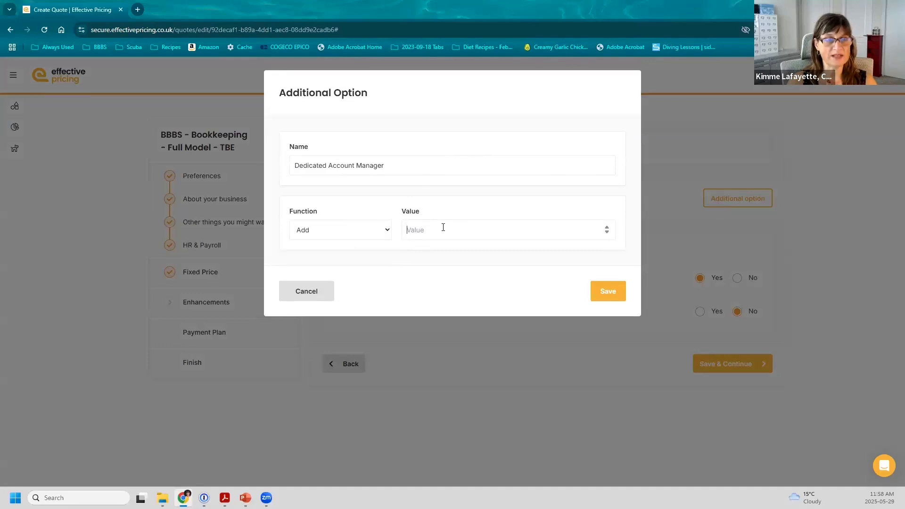
text(1200)
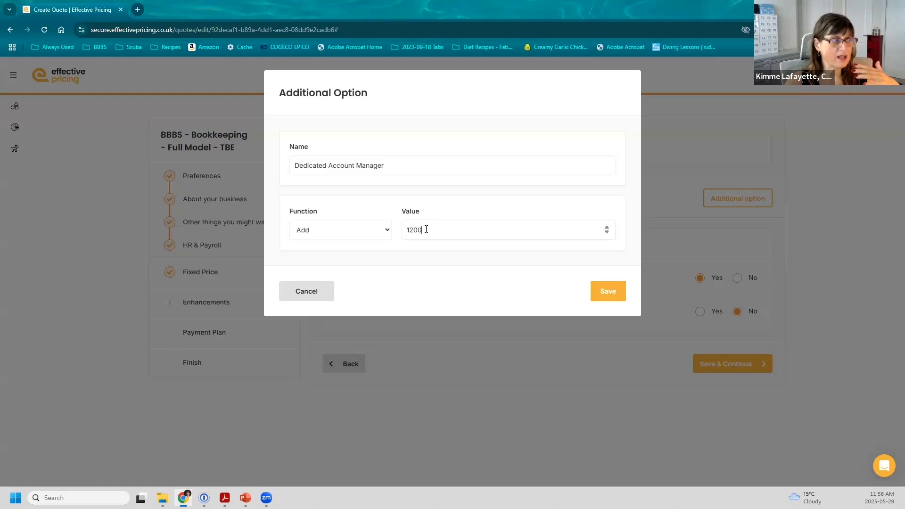
click(603, 291)
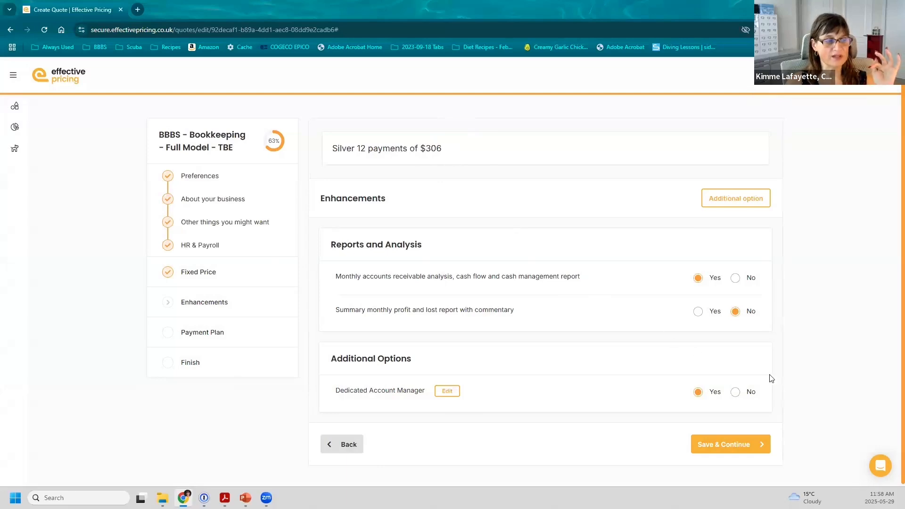
Switch the Dedicated Account Manager to No, then back to Yes
click(736, 393)
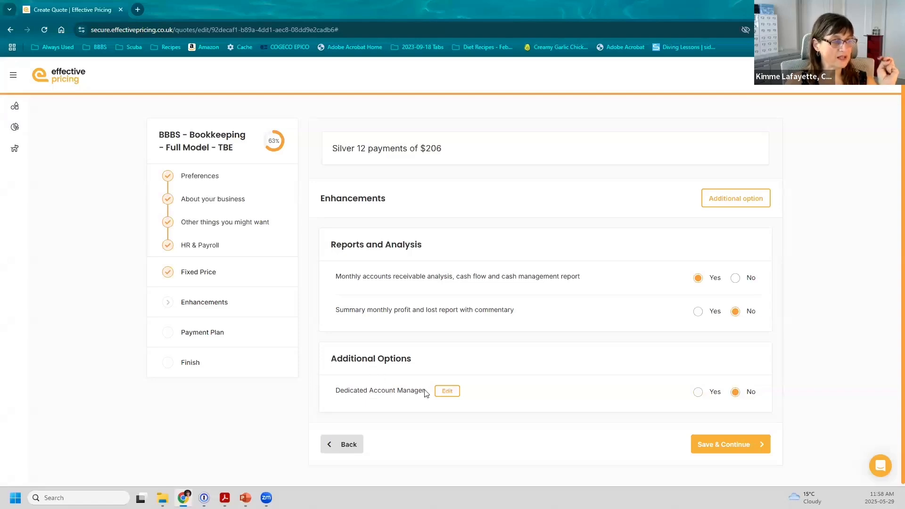
click(698, 392)
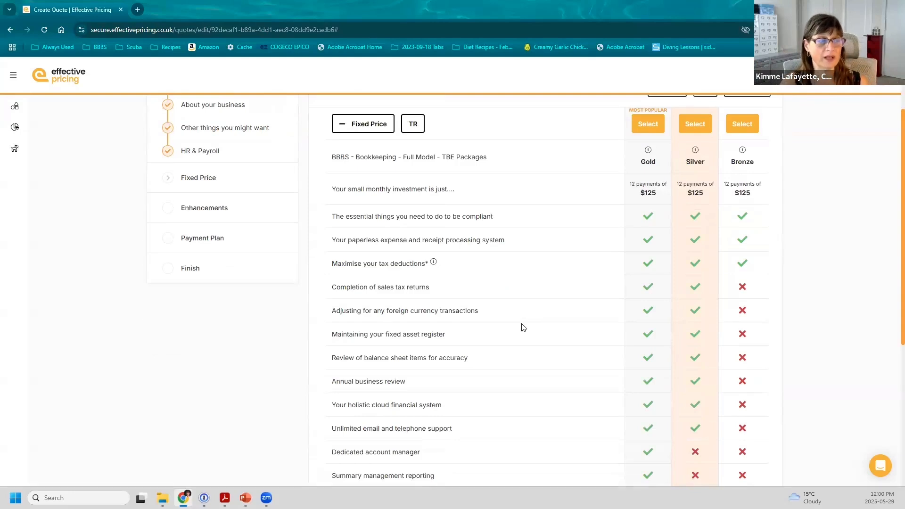
Choose the Bronze package instead of Silver in the comparison table
scroll(523, 327, down, 1)
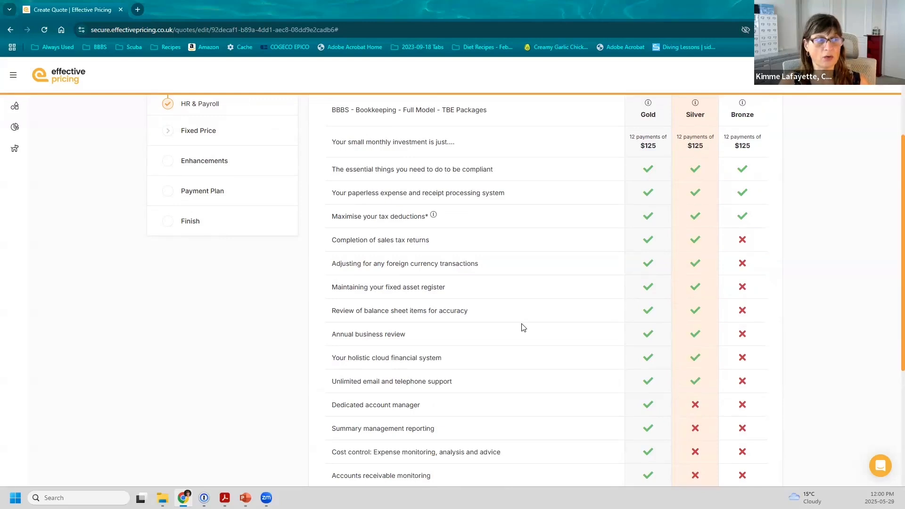
scroll(511, 337, down, 1)
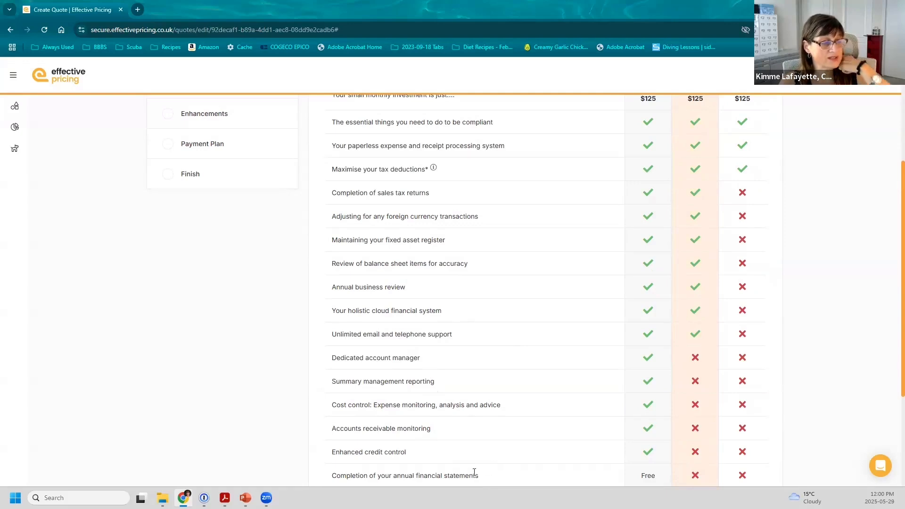
scroll(476, 471, down, 3)
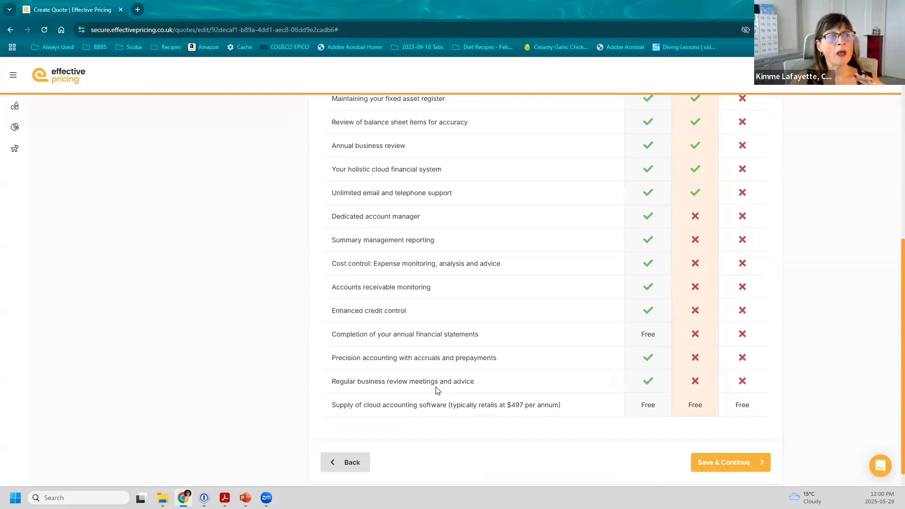
scroll(438, 391, up, 6)
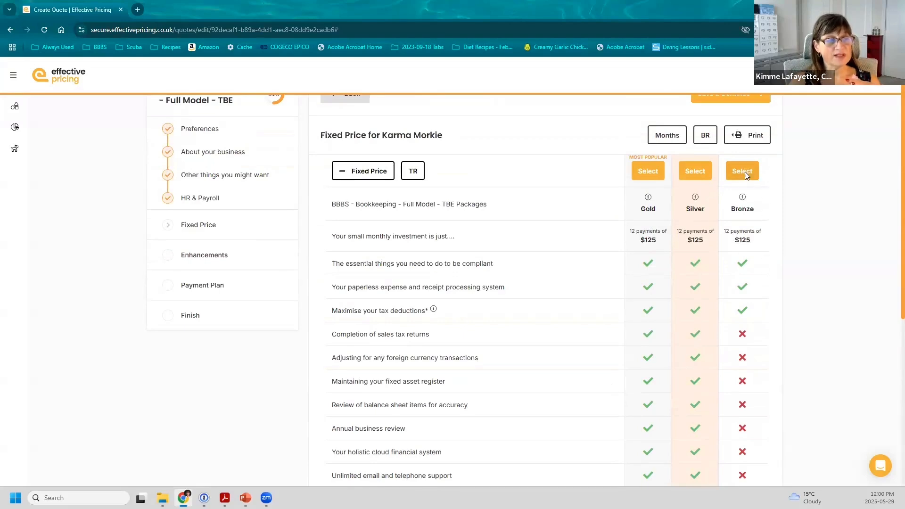
click(744, 172)
scroll(748, 284, down, 4)
scroll(754, 406, down, 3)
click(735, 438)
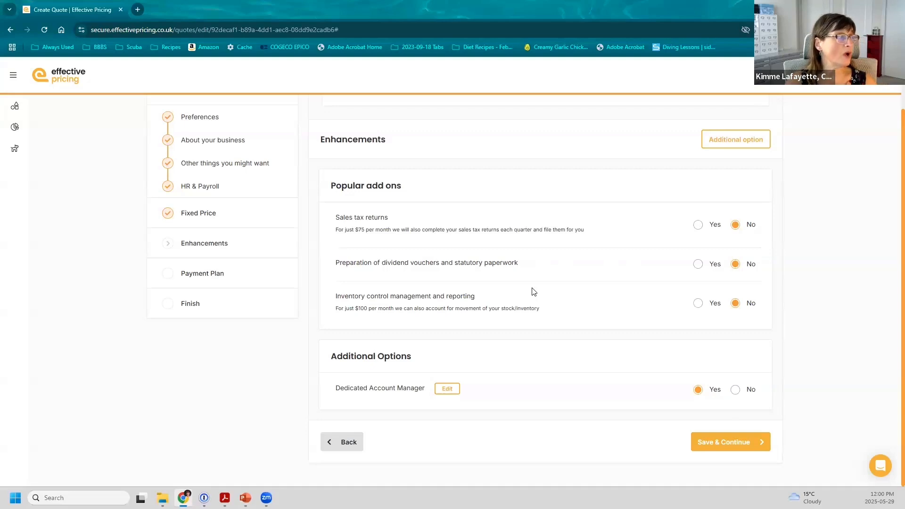
click(198, 215)
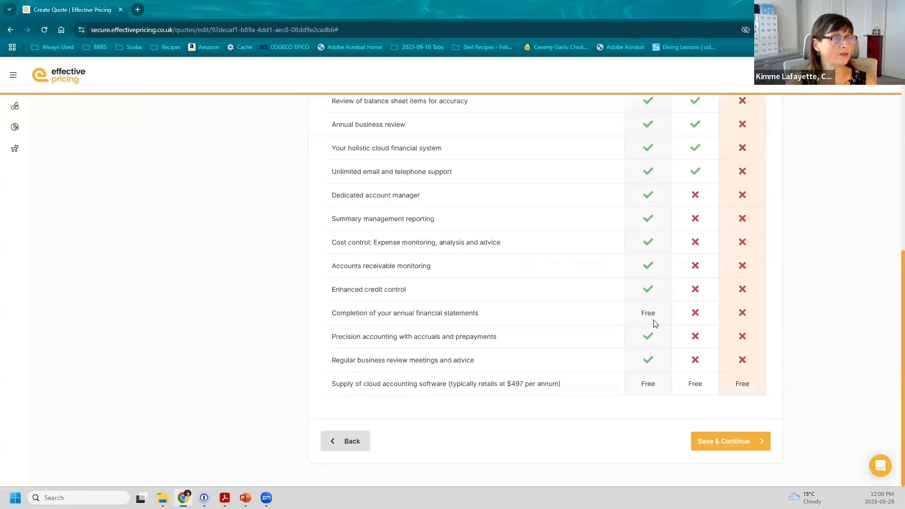
scroll(654, 323, up, 3)
scroll(733, 251, up, 2)
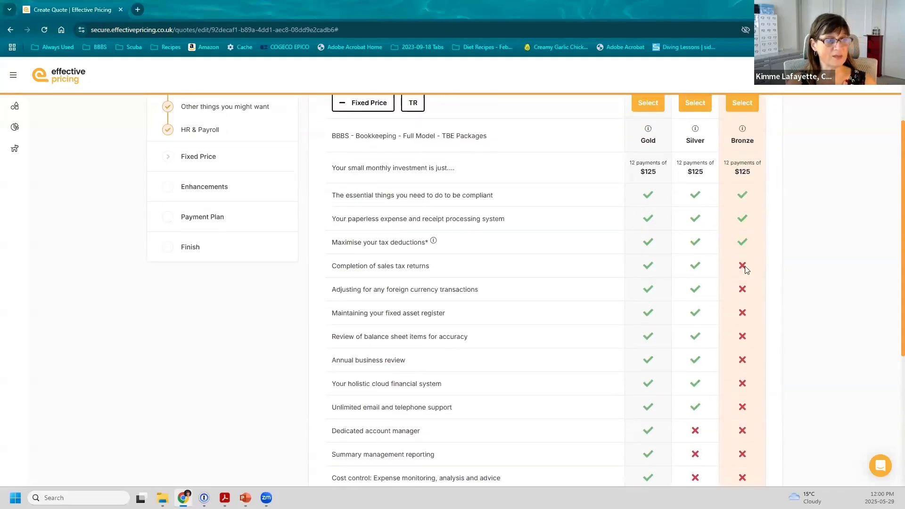
scroll(745, 267, down, 1)
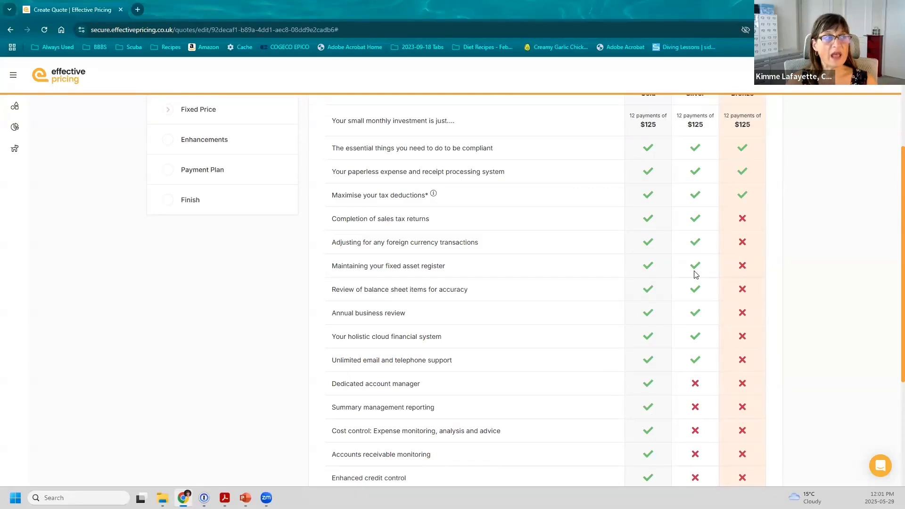
scroll(696, 275, up, 3)
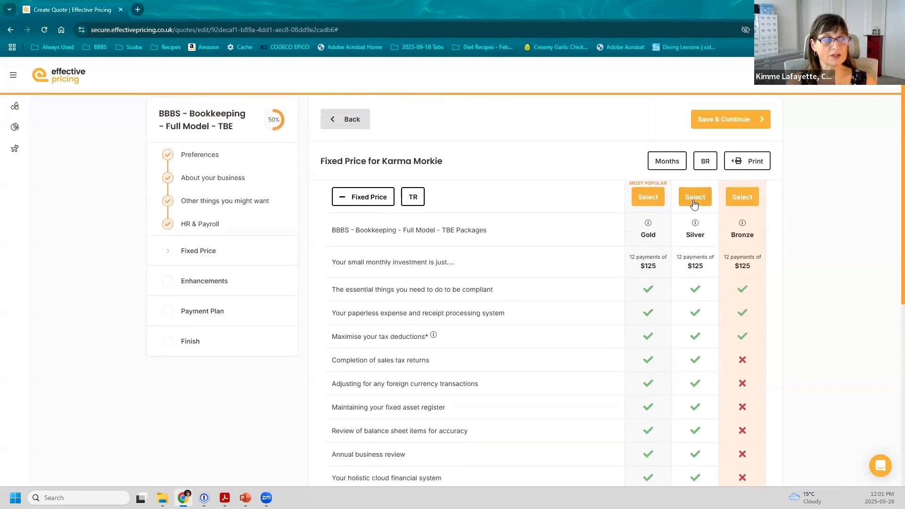
Select the Silver package and save the choice to reach Enhancements
click(694, 201)
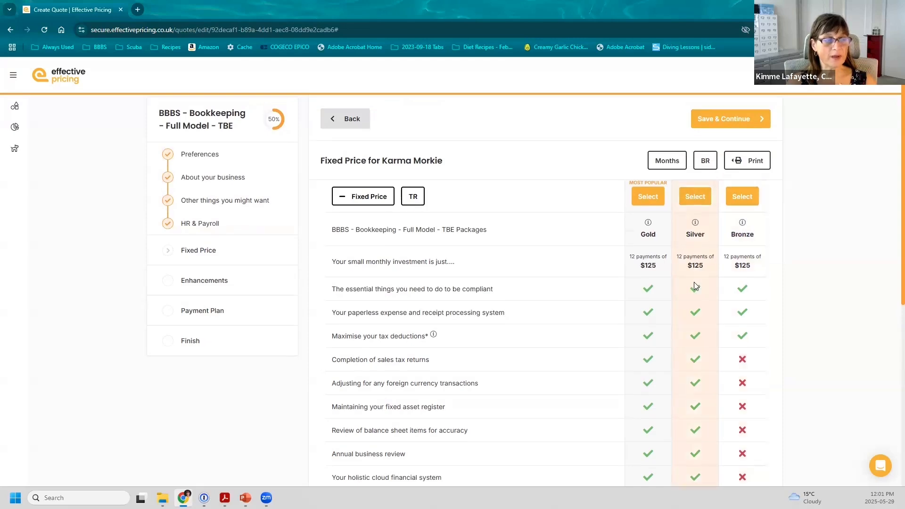
scroll(694, 283, down, 4)
scroll(694, 285, down, 3)
click(729, 443)
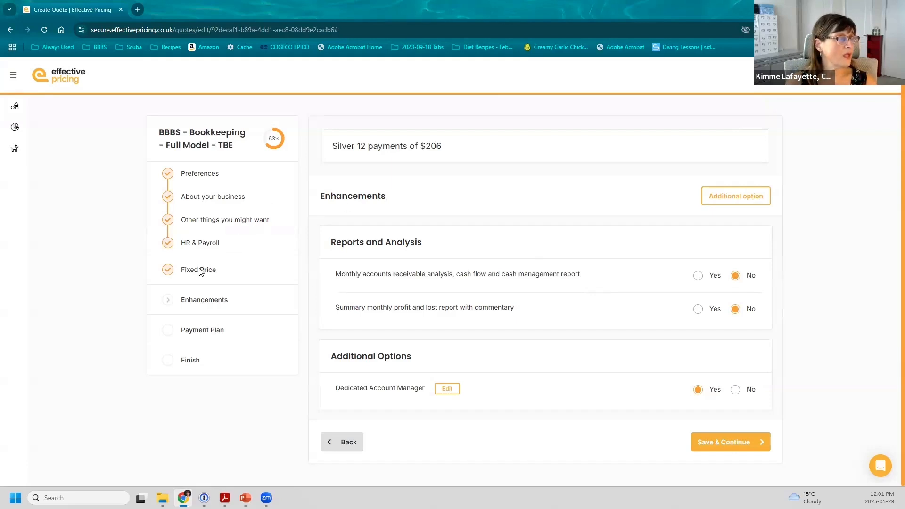
click(199, 270)
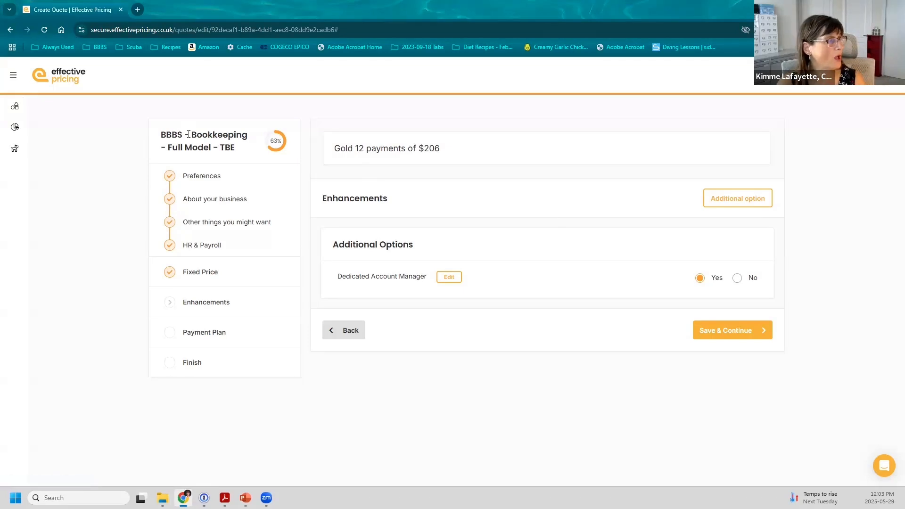
Reselect Silver on Fixed Price and save through Enhancements to the Payment Plan
click(252, 271)
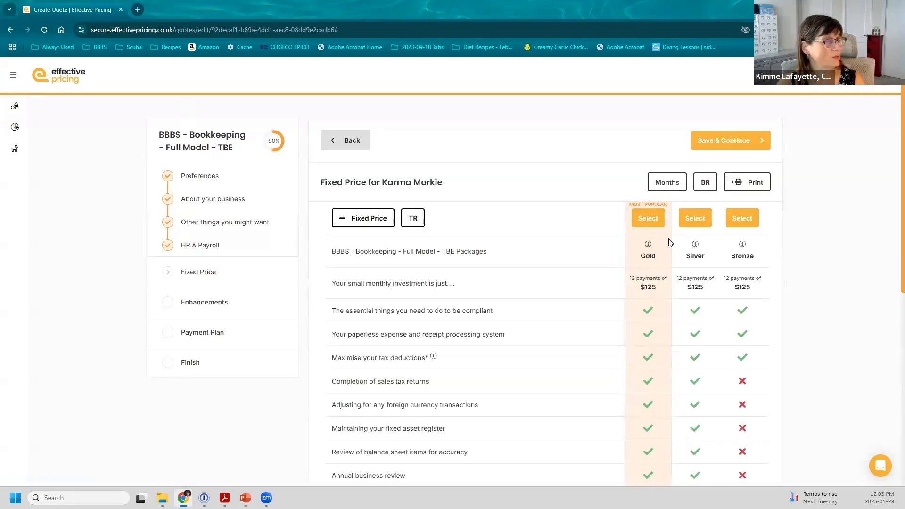
click(686, 217)
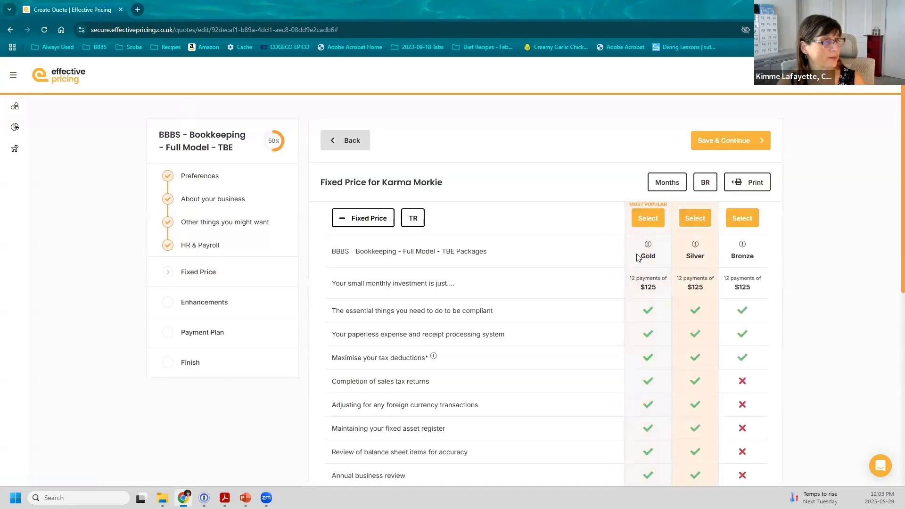
click(712, 140)
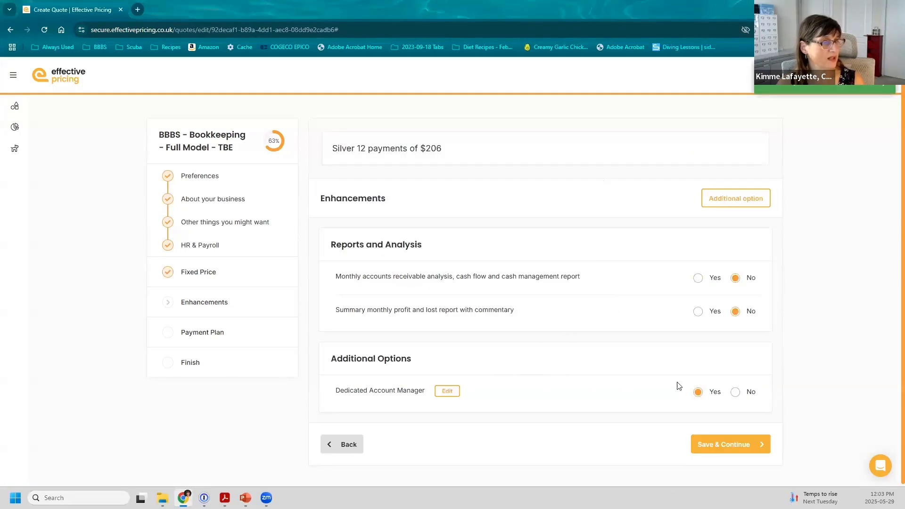
click(735, 391)
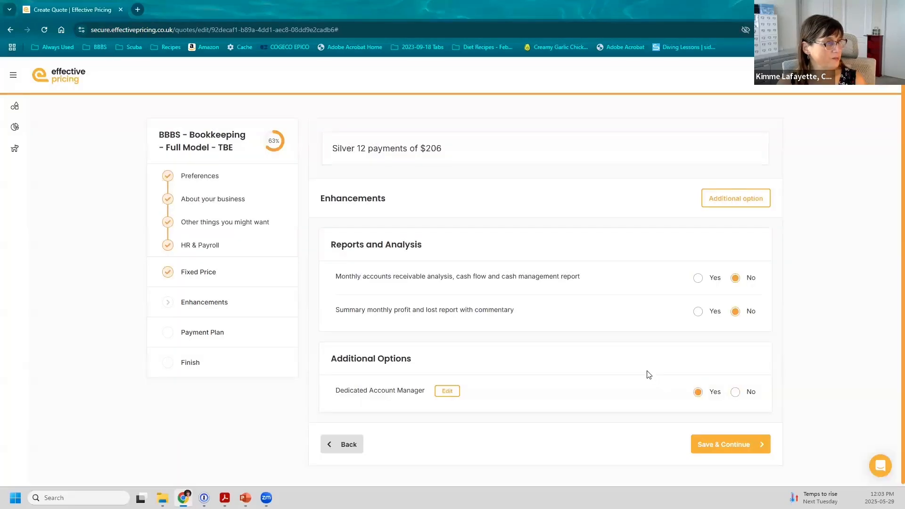
click(727, 444)
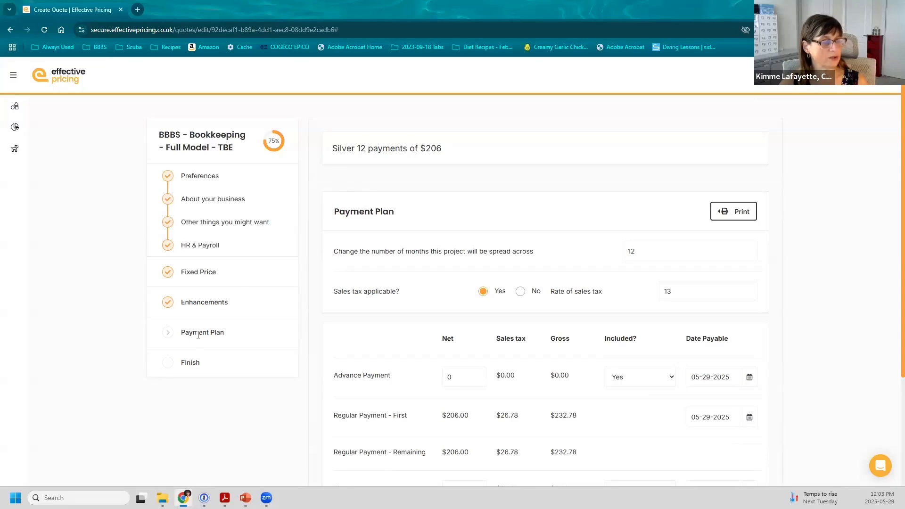
Change the plan to 4 months, giving $618 net payments, and save it
key(alt+Tab)
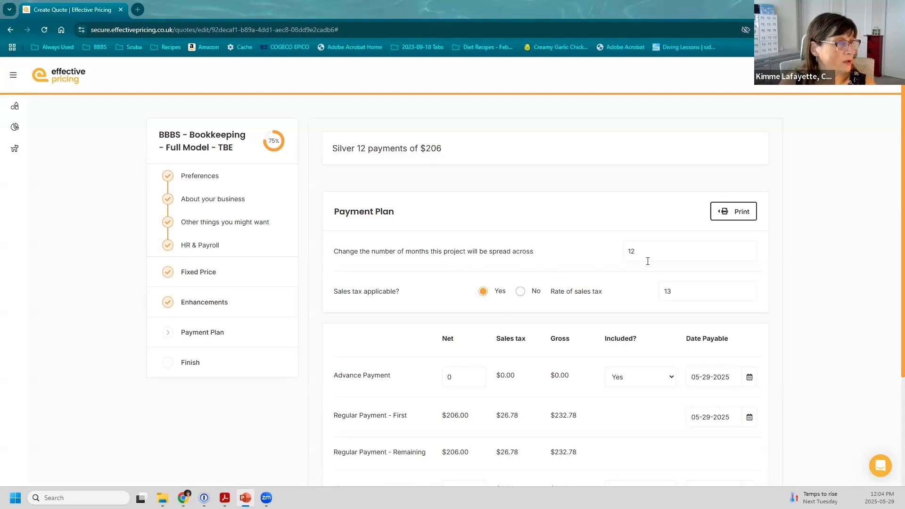
double_click(631, 252)
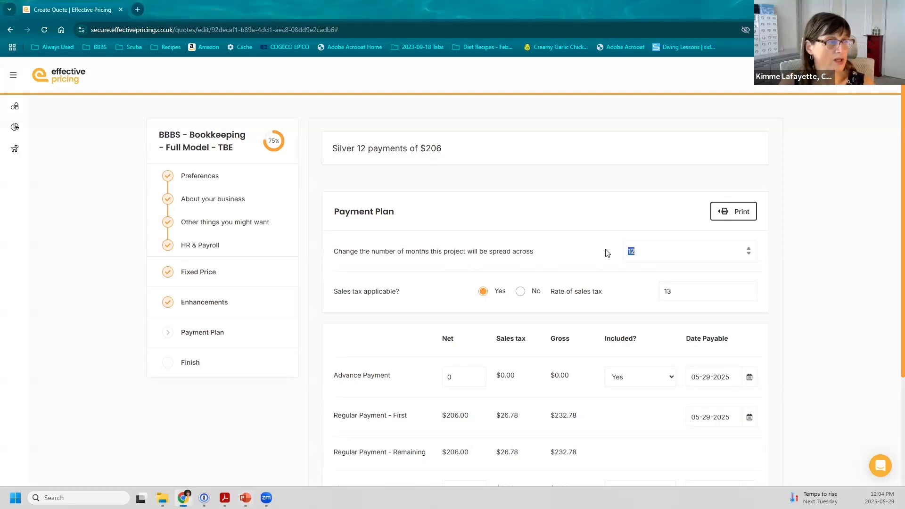
text(4)
scroll(713, 431, down, 3)
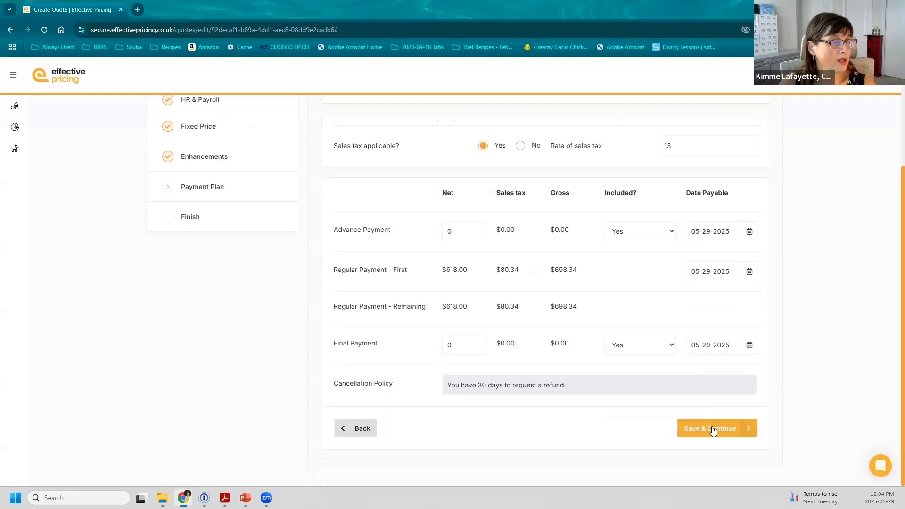
click(713, 429)
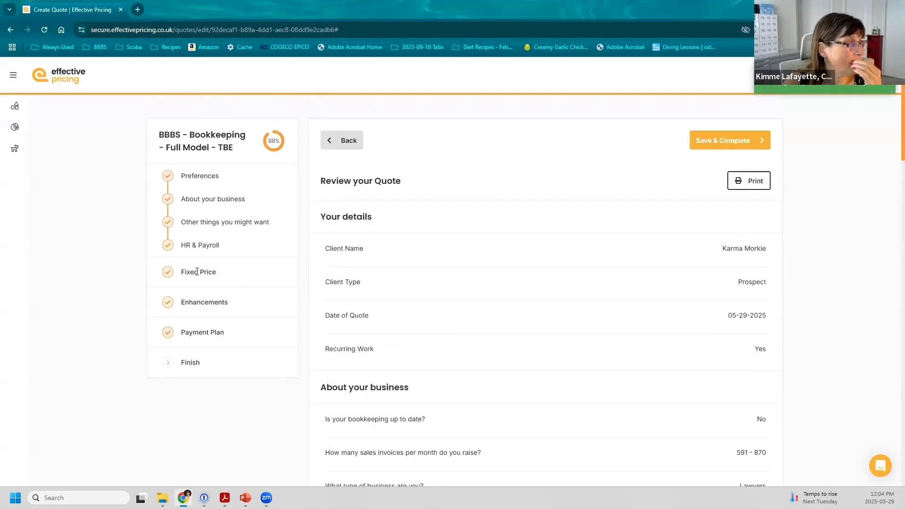
Reset the Fixed Price term from 4 to 12 months, recalculate, and return to Enhancements
click(197, 272)
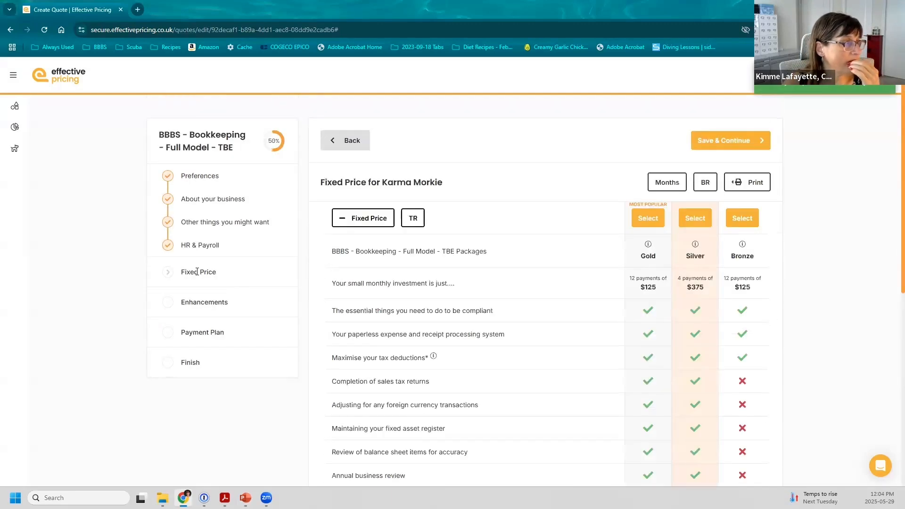
click(667, 185)
click(207, 332)
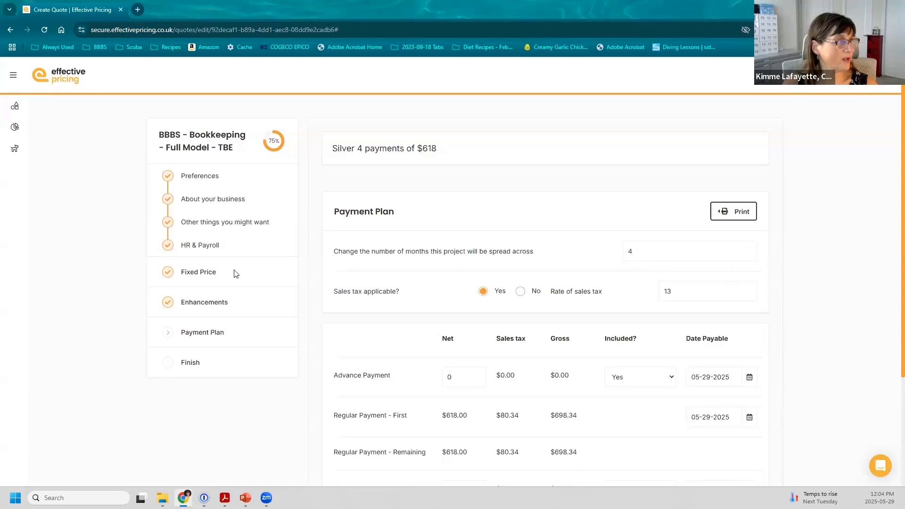
click(206, 271)
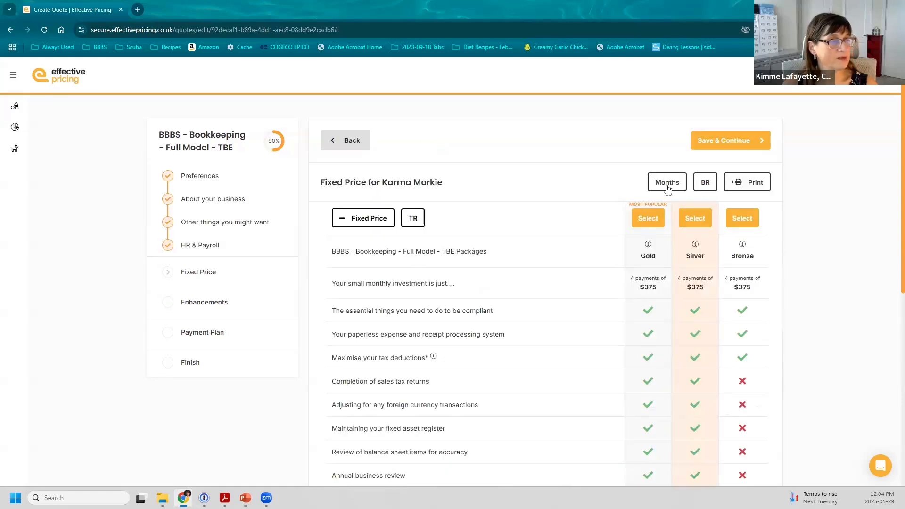
drag(590, 182, 566, 173)
text(12)
click(679, 184)
click(215, 330)
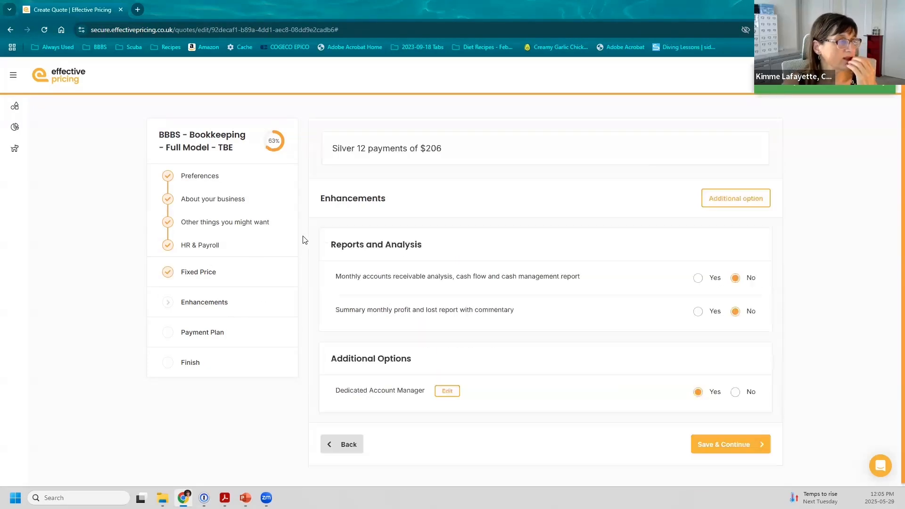
Open the Payment Plan showing 12 months at 13% tax, $206 net payments
click(208, 333)
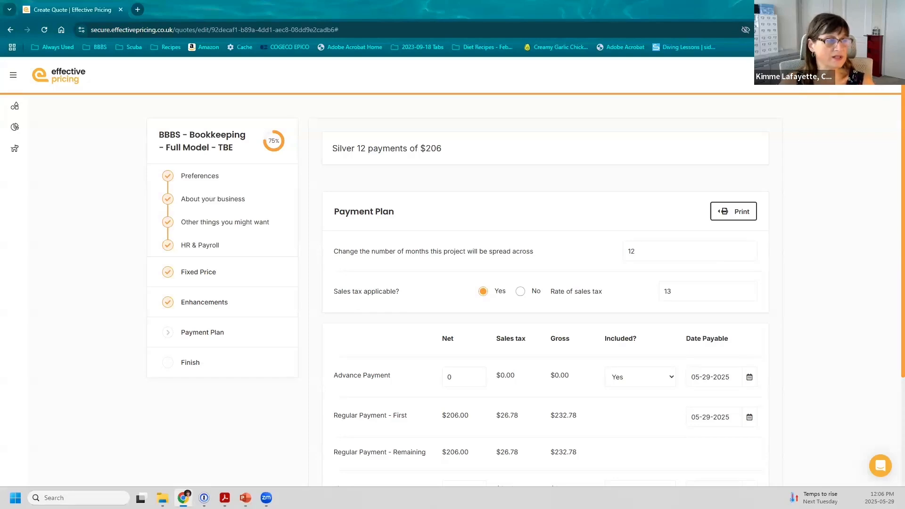
Set the plan to 3 months ($825 net, $107.25 tax each), then retype 12
double_click(630, 250)
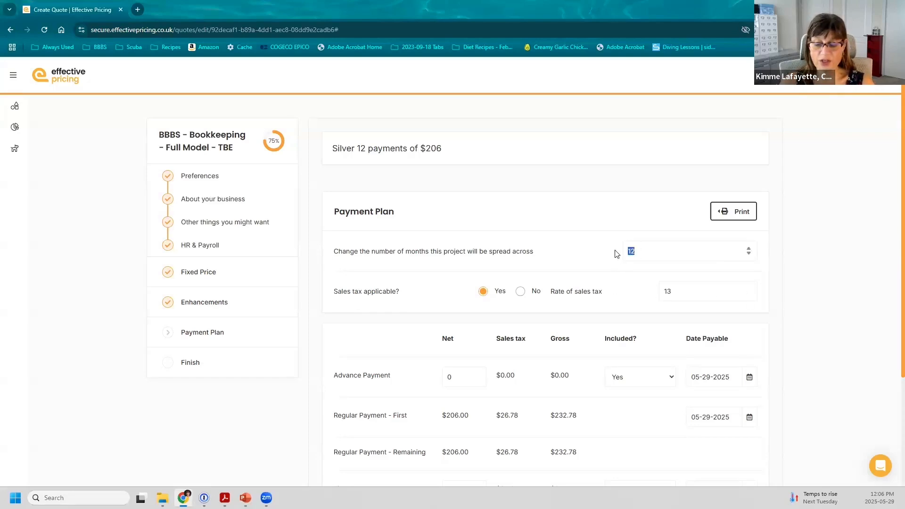
text(3)
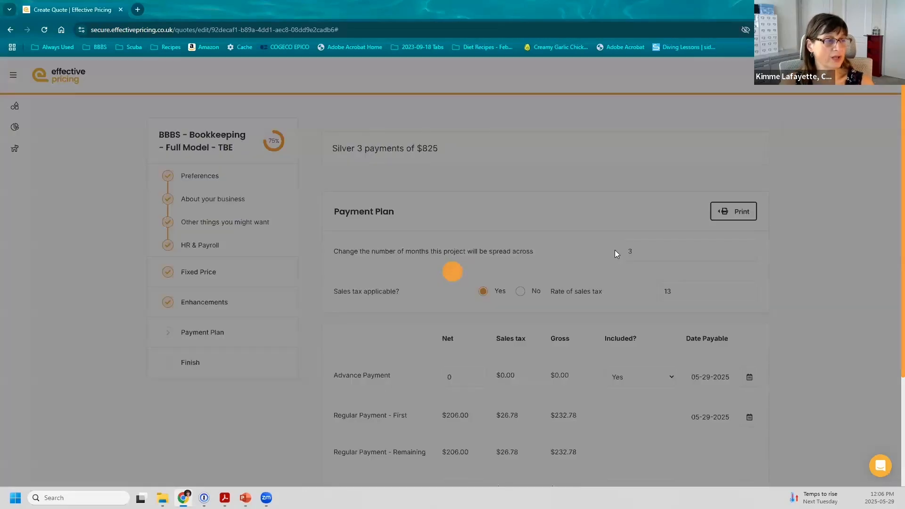
scroll(454, 319, down, 1)
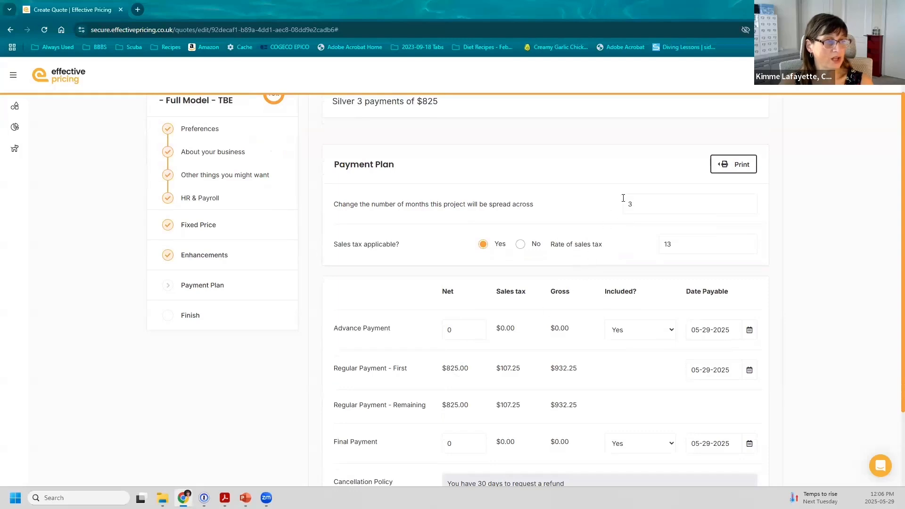
double_click(625, 203)
text(12)
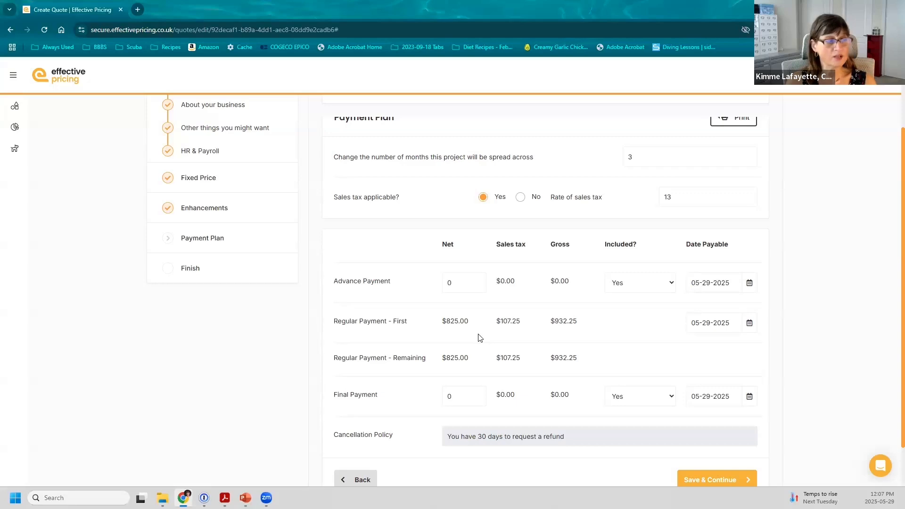
click(519, 198)
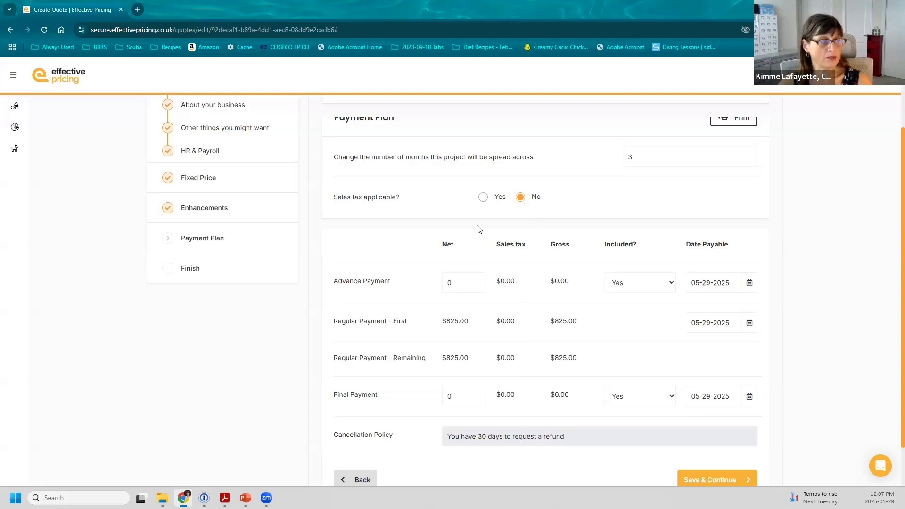
click(483, 197)
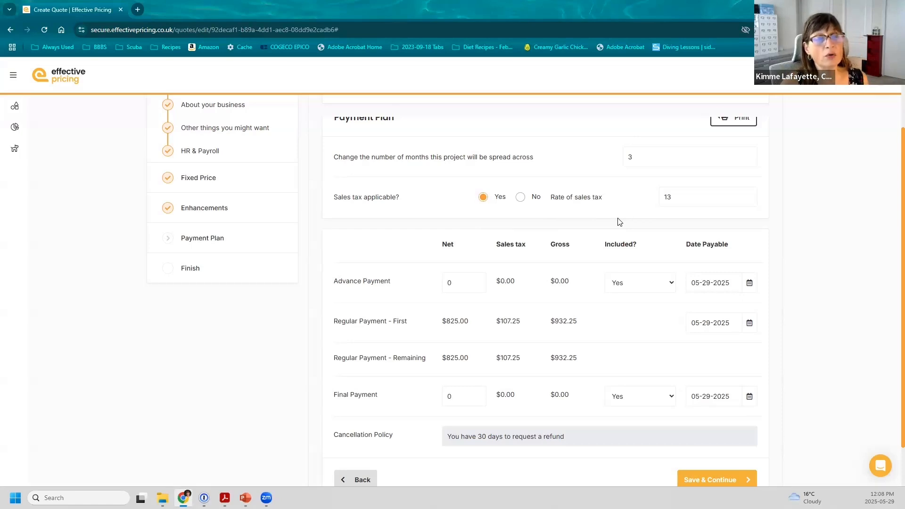
drag(680, 198, 651, 194)
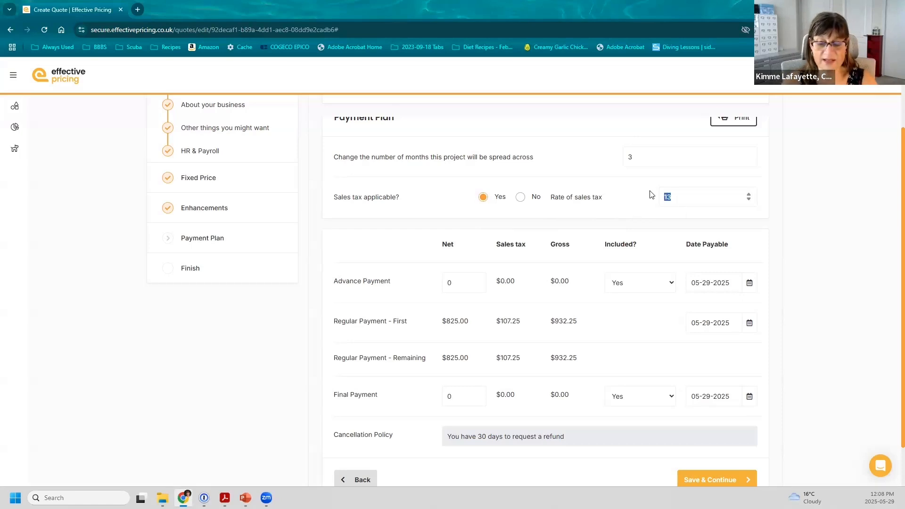
text(5)
key(Tab)
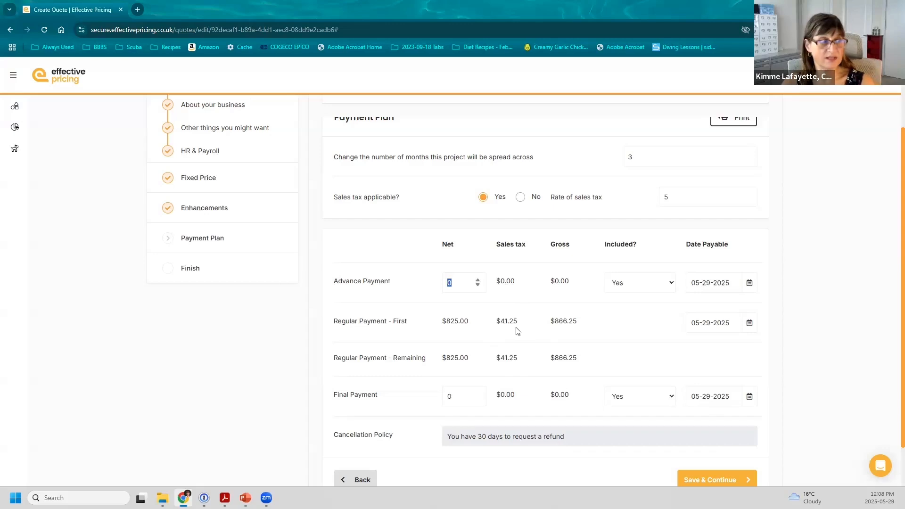
click(667, 196)
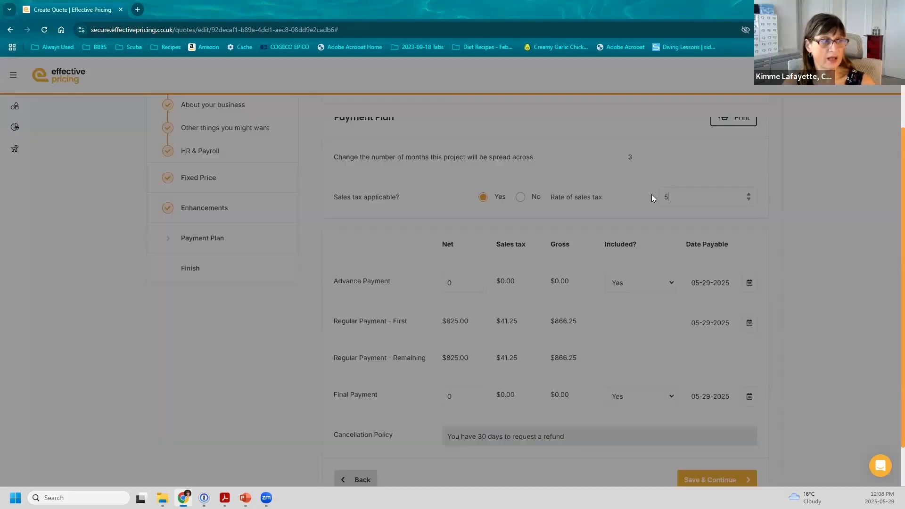
key(BackSpace)
text(13)
click(450, 281)
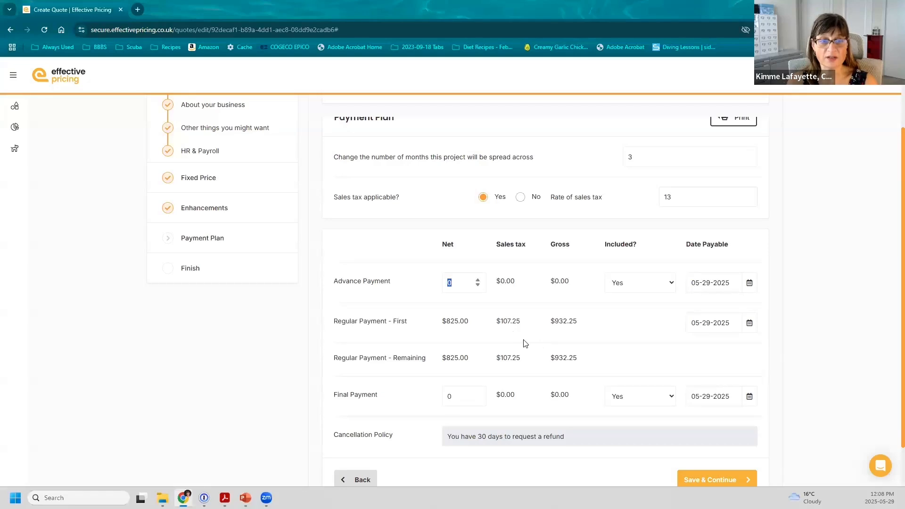
Set the first regular payment's date payable to 06-01-2025 from the calendar
scroll(525, 344, down, 2)
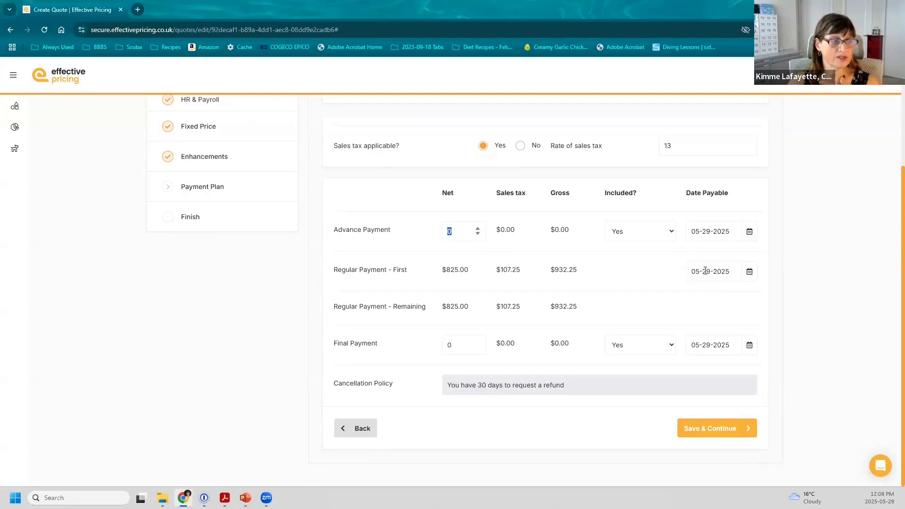
click(750, 272)
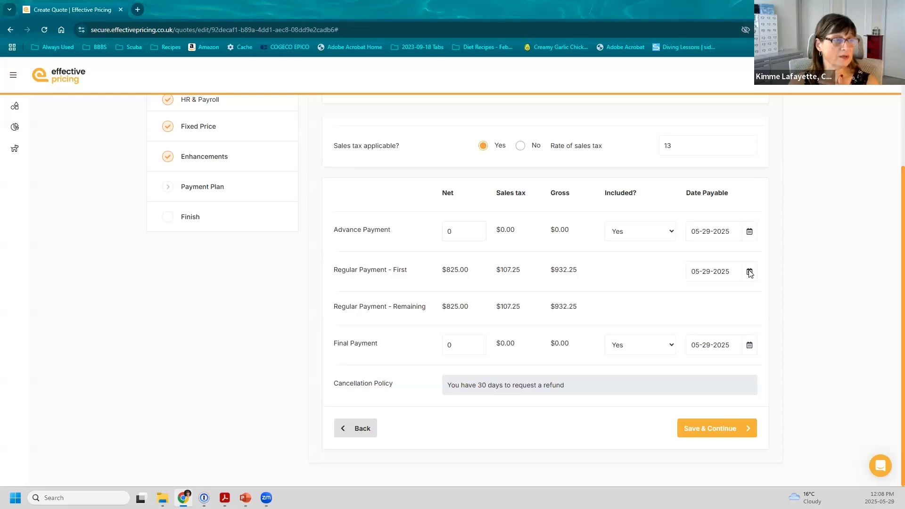
click(749, 272)
click(702, 427)
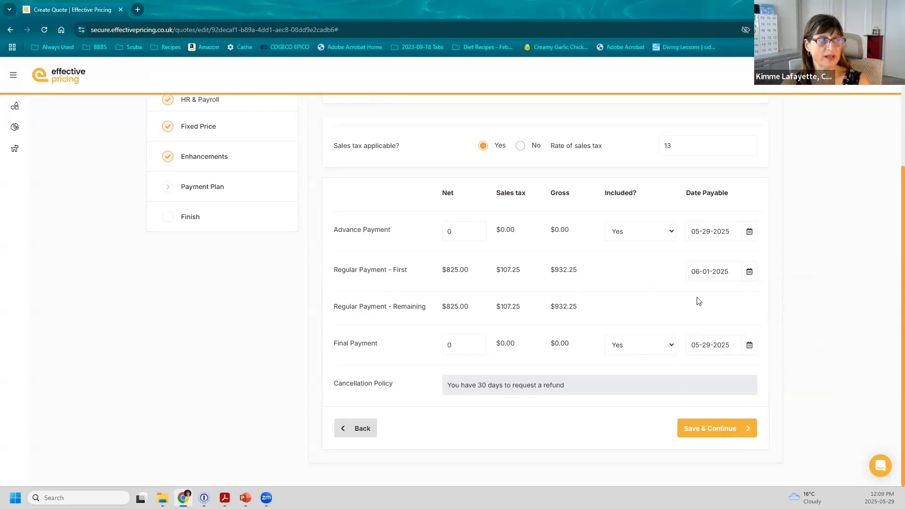
scroll(698, 301, up, 2)
Re-enter 12 months, replacing the stray 8, for $206 net and $26.78 tax payments
double_click(642, 203)
text(12)
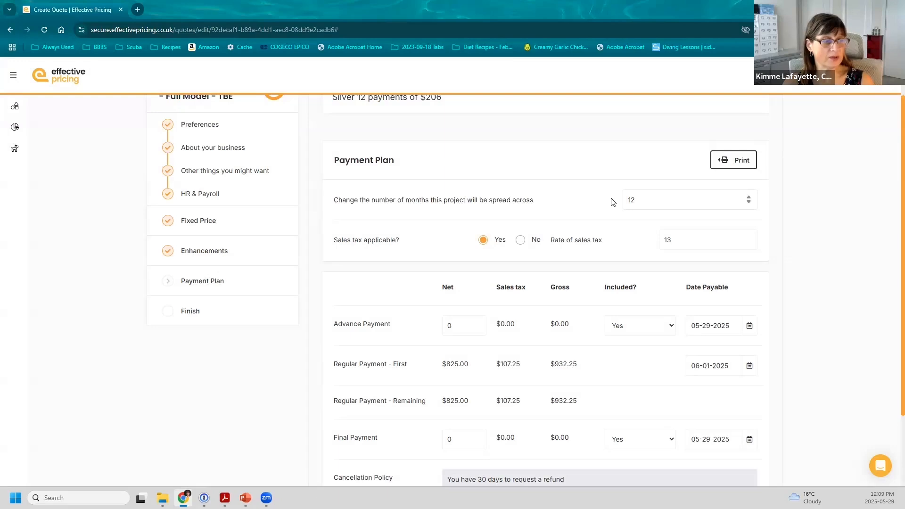
scroll(613, 203, down, 2)
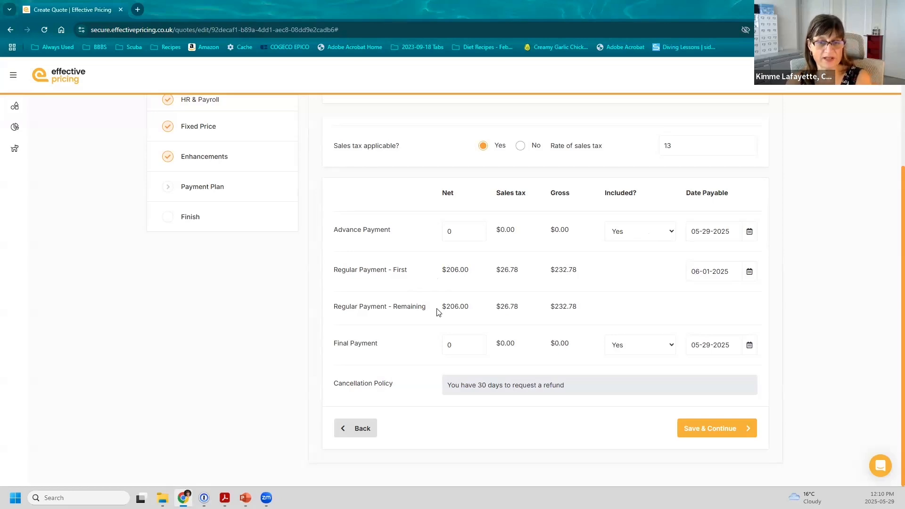
scroll(534, 378, up, 2)
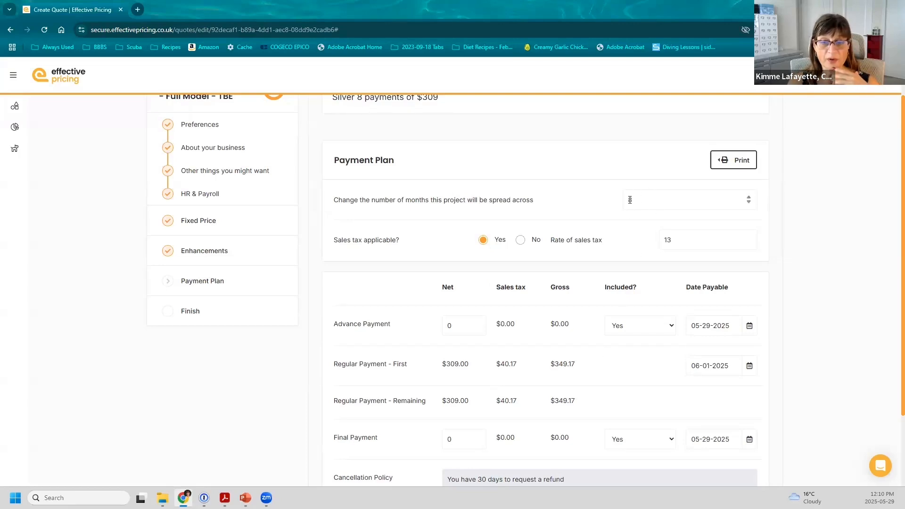
drag(632, 195, 609, 194)
text(12)
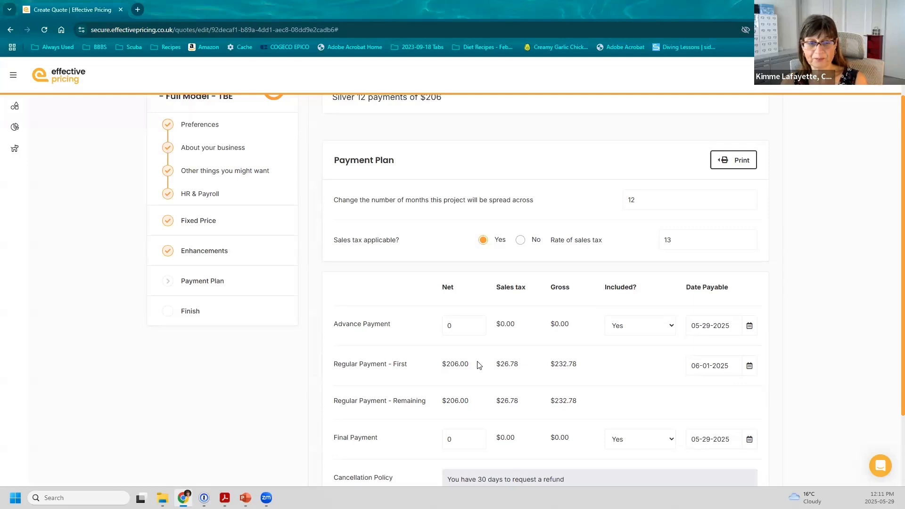
scroll(480, 360, down, 2)
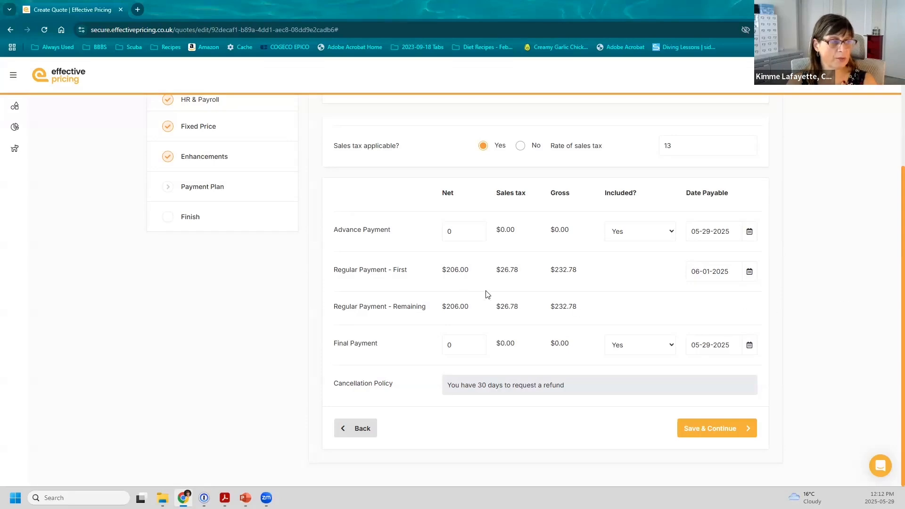
scroll(487, 294, up, 1)
scroll(486, 295, up, 1)
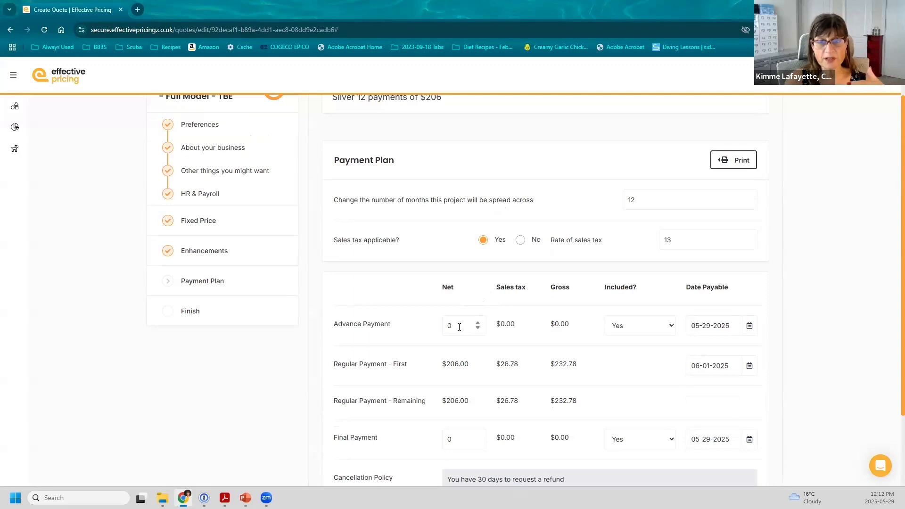
Set the Advance Payment Net to 2000 and its Included? option to No
drag(459, 327, 439, 328)
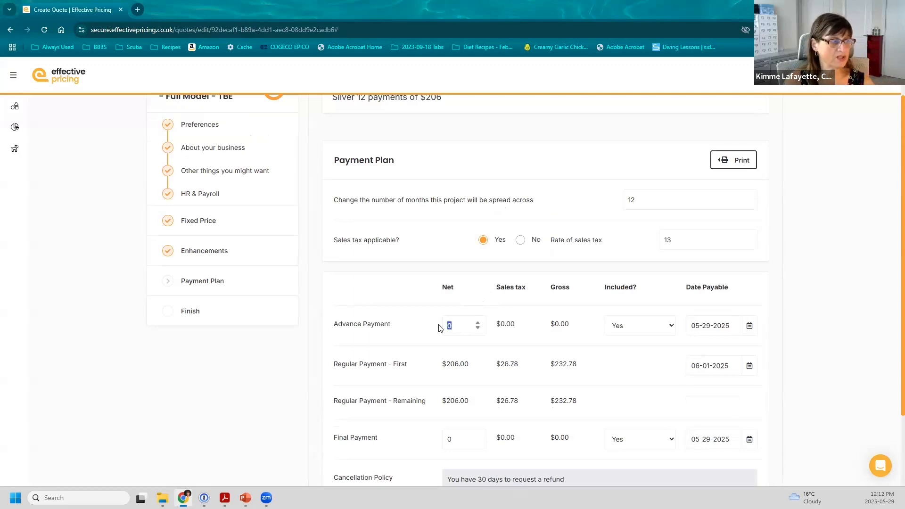
text(2000)
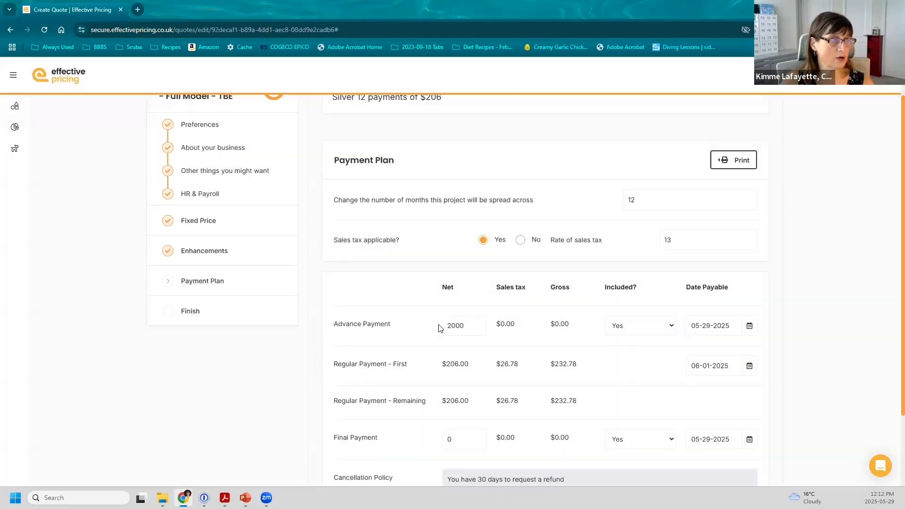
scroll(441, 328, up, 1)
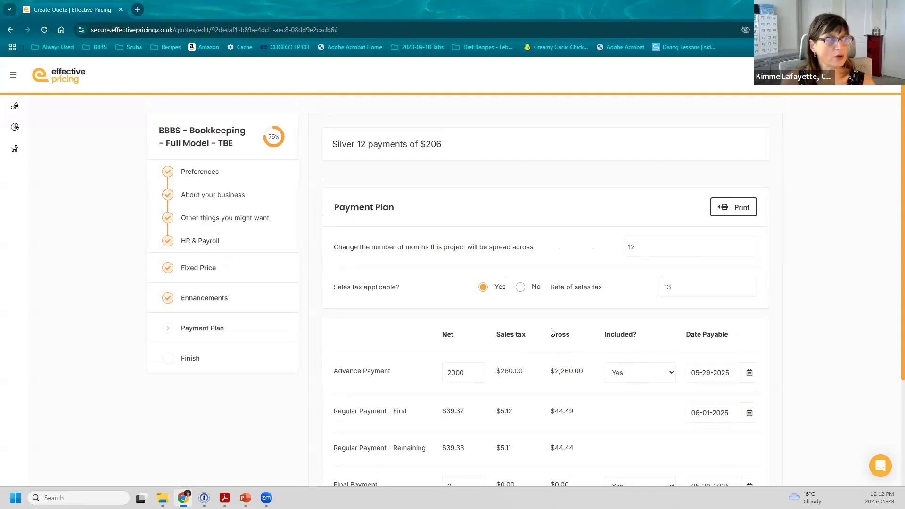
scroll(546, 334, down, 2)
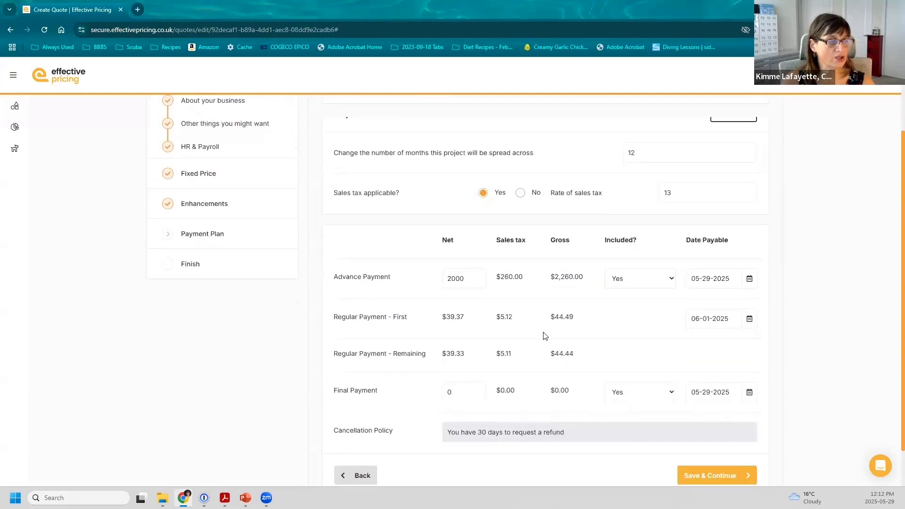
click(654, 282)
click(640, 307)
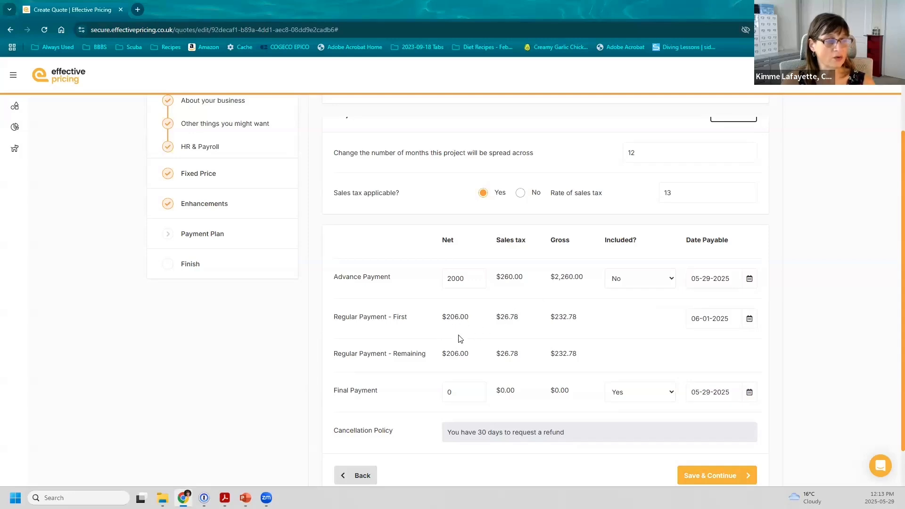
scroll(485, 330, up, 2)
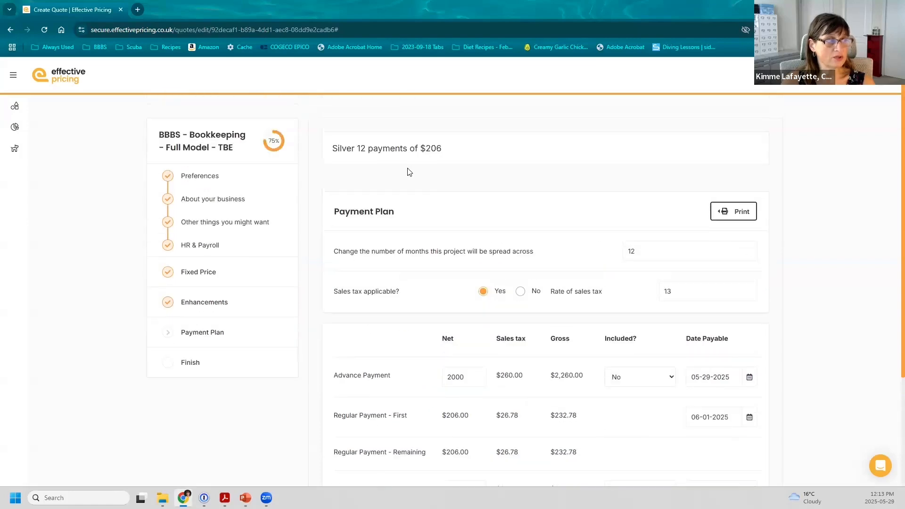
scroll(496, 260, down, 3)
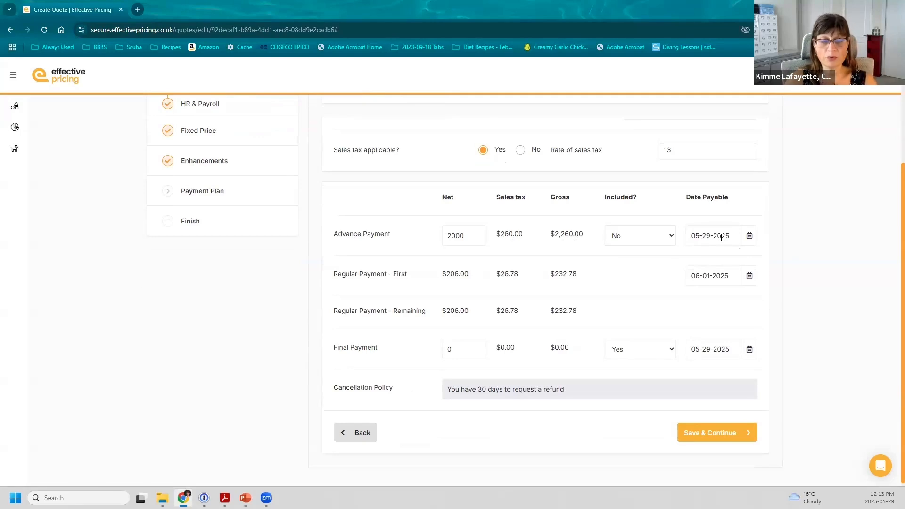
Date the first regular payment 07-01-2025 and the advance payment 06-15-2025
click(749, 275)
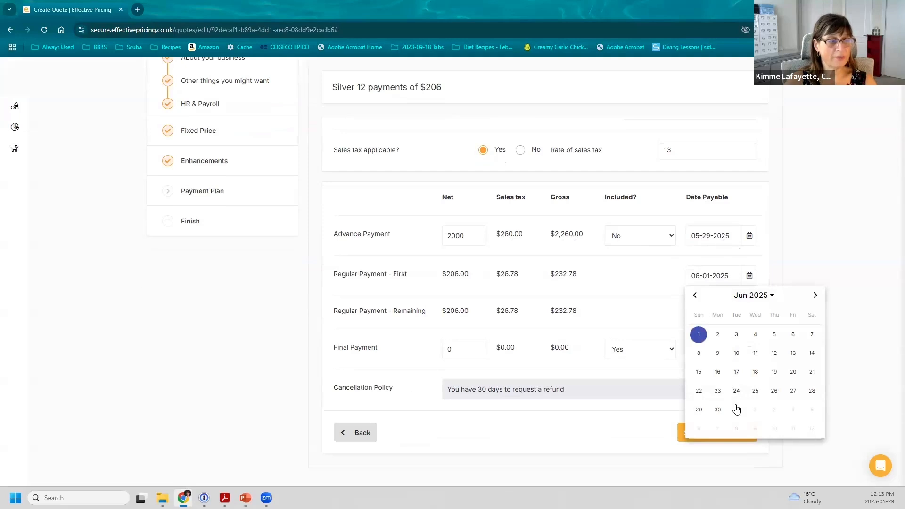
click(736, 409)
click(749, 235)
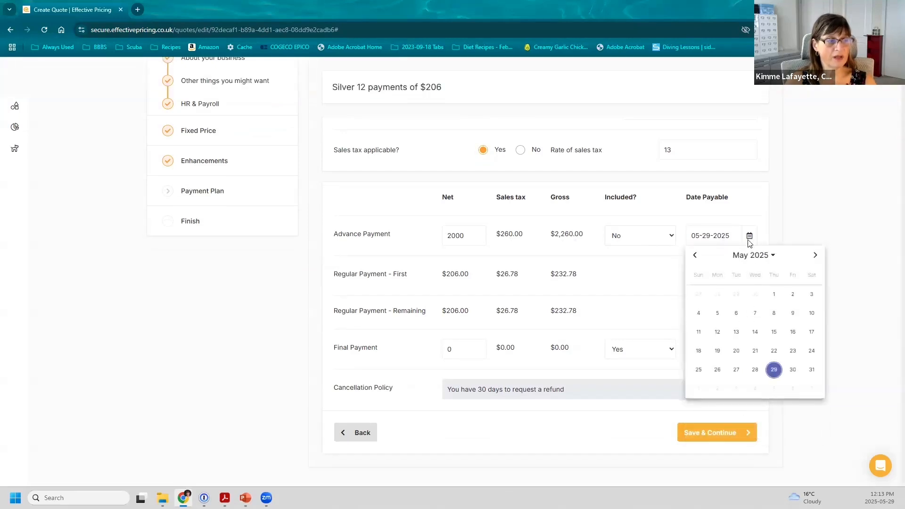
click(815, 256)
click(699, 332)
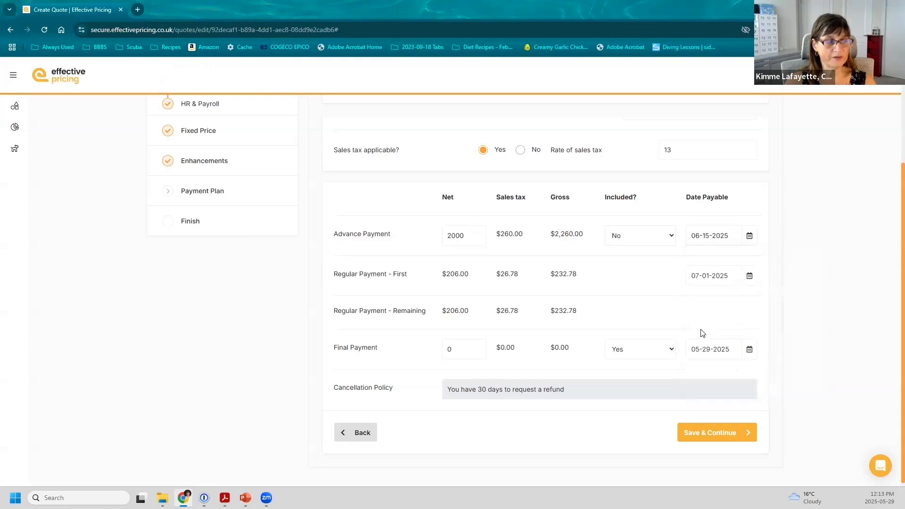
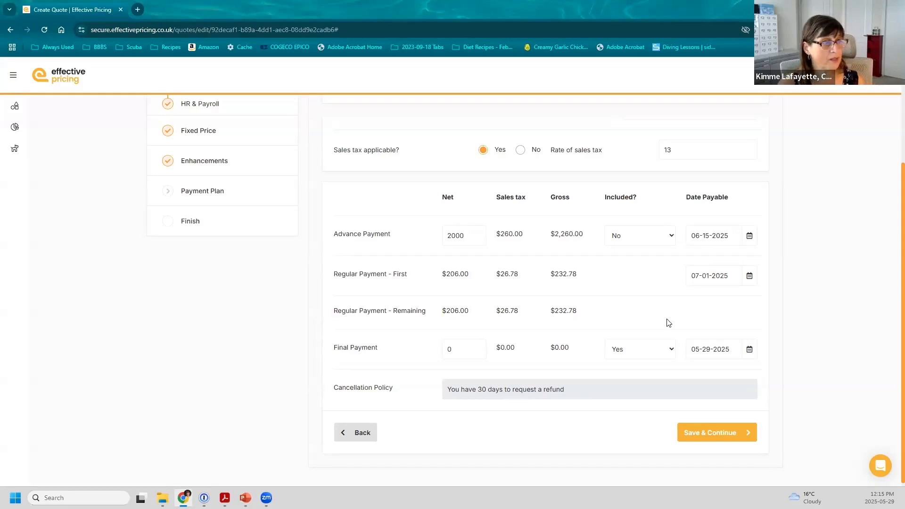
Preview a printable copy of the payment plan in the default layout, then close it unprinted
scroll(666, 321, up, 3)
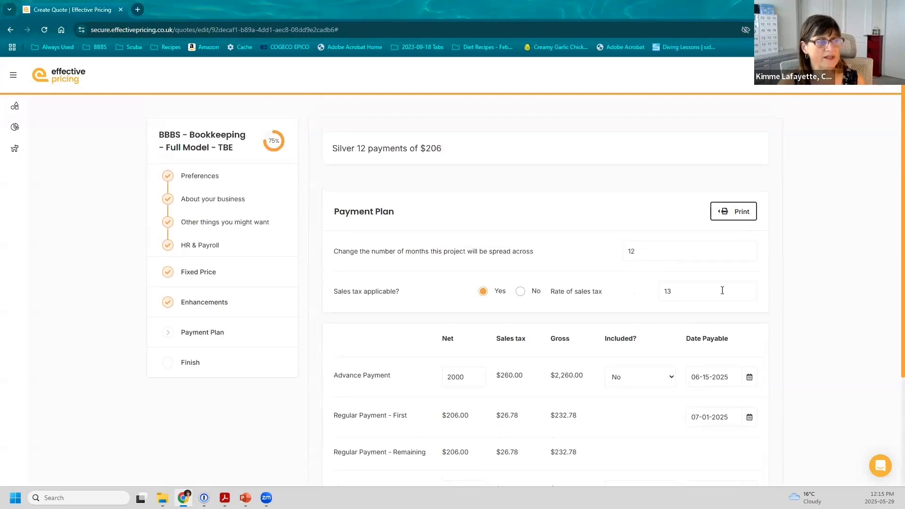
click(734, 218)
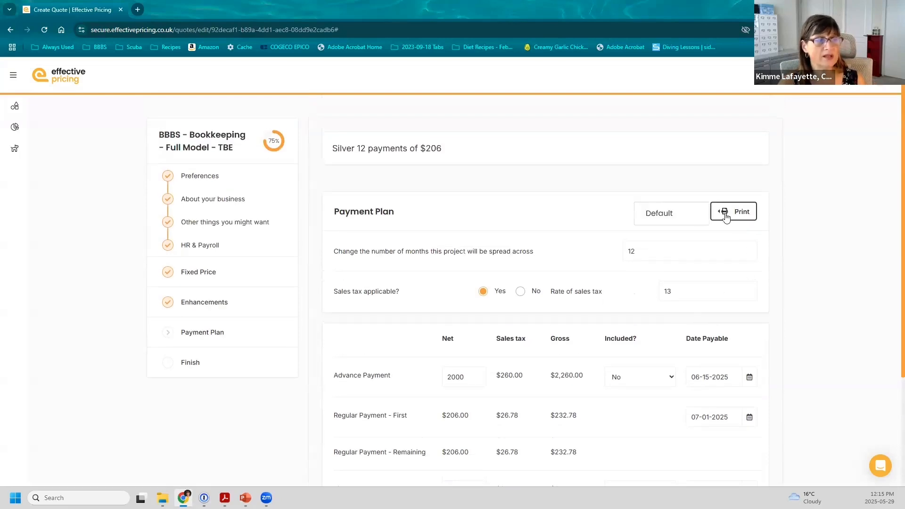
click(682, 217)
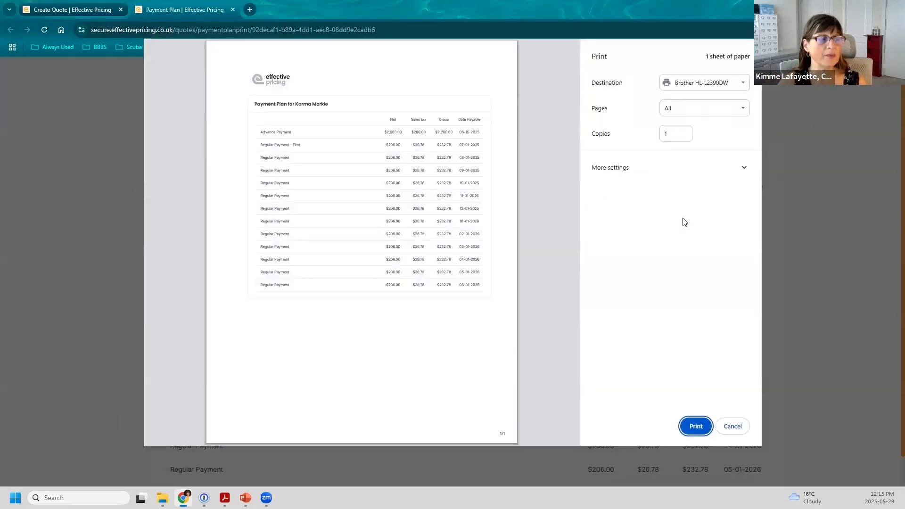
click(732, 426)
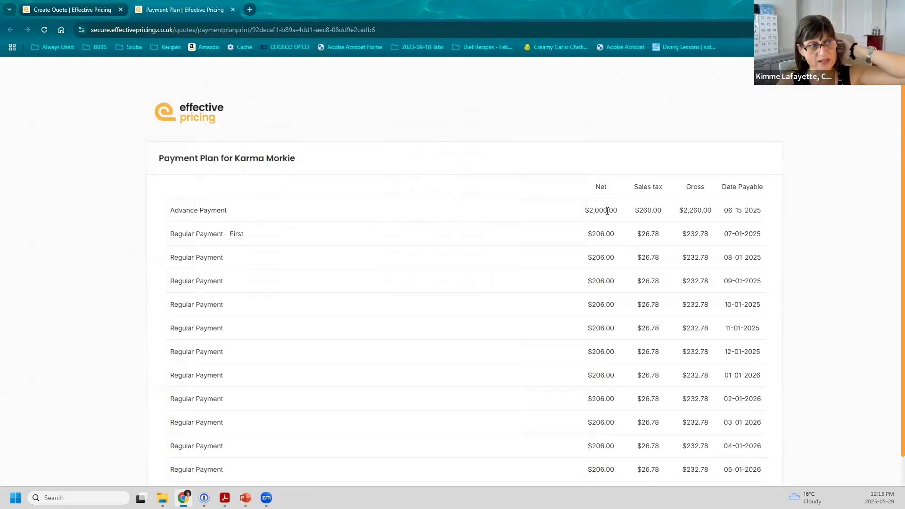
Save the payment plan step and continue to the Finish review summary
scroll(606, 213, down, 1)
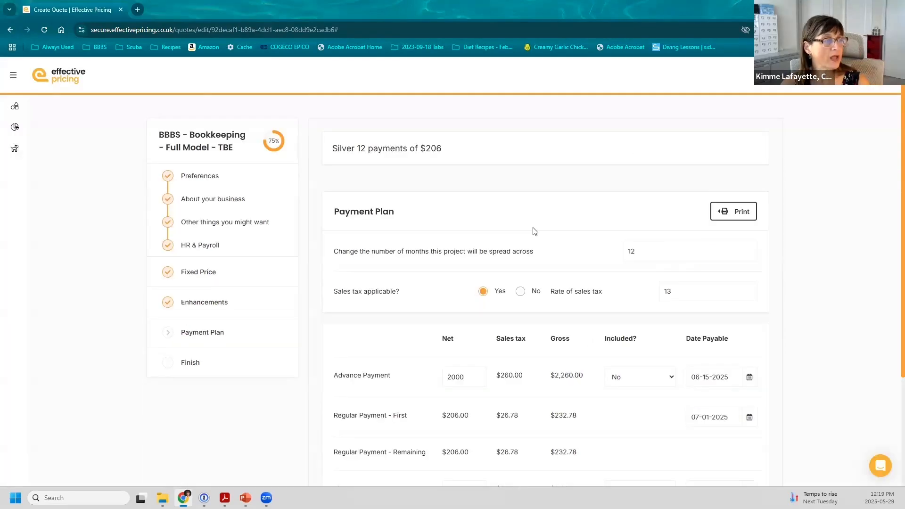
scroll(533, 230, down, 2)
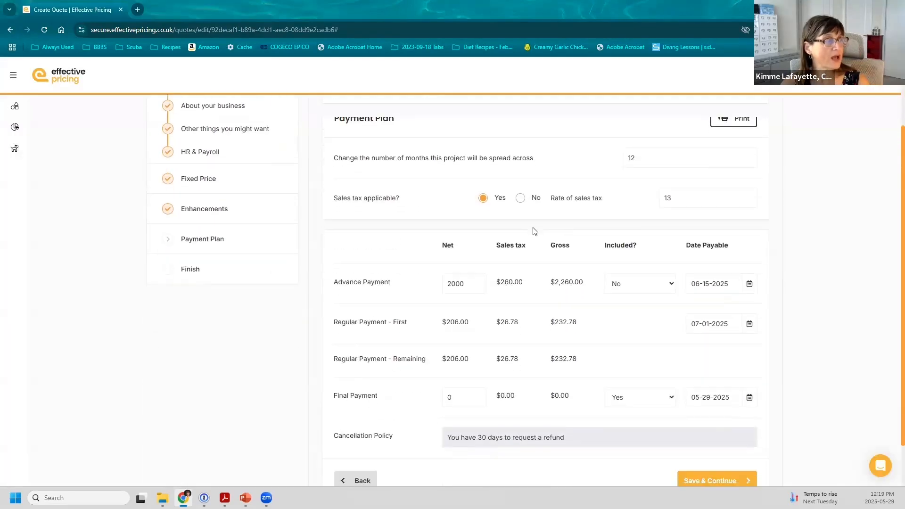
scroll(534, 231, down, 1)
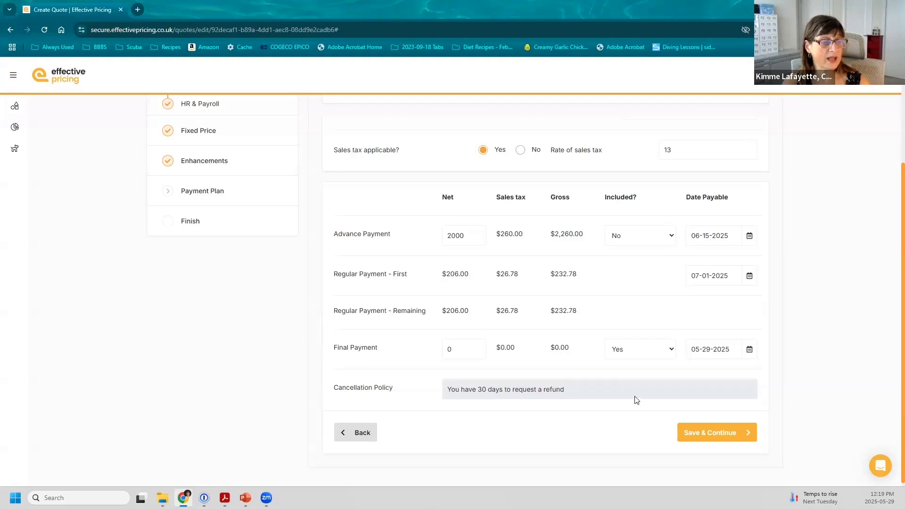
click(701, 432)
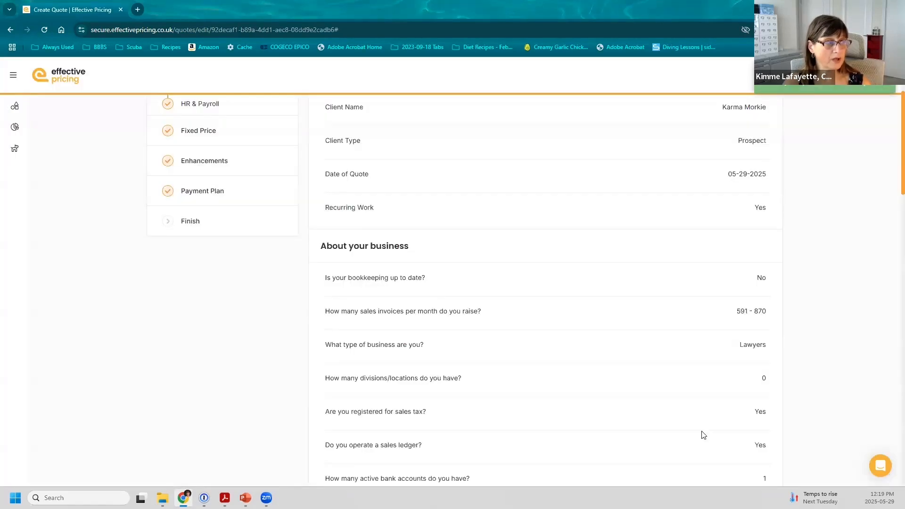
Open a print preview of the quote review summary, totalling 3 sheets, in a new tab
scroll(532, 385, up, 3)
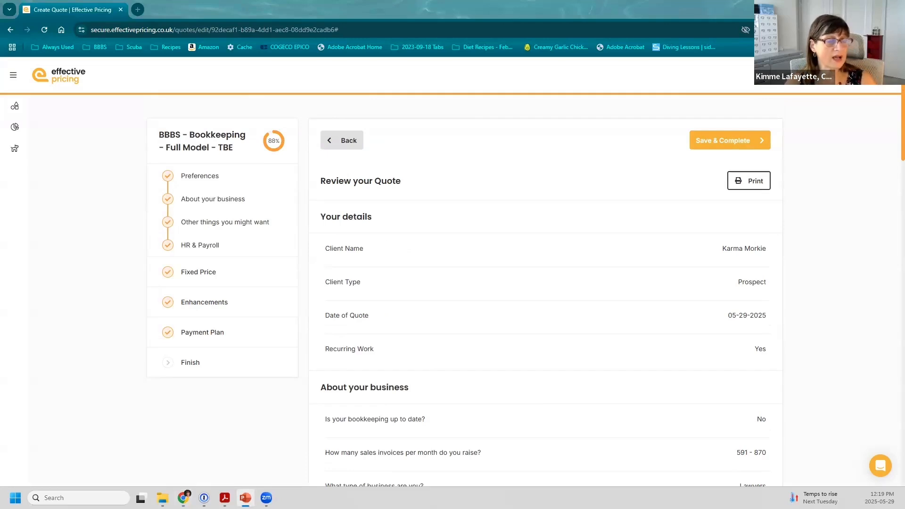
click(753, 184)
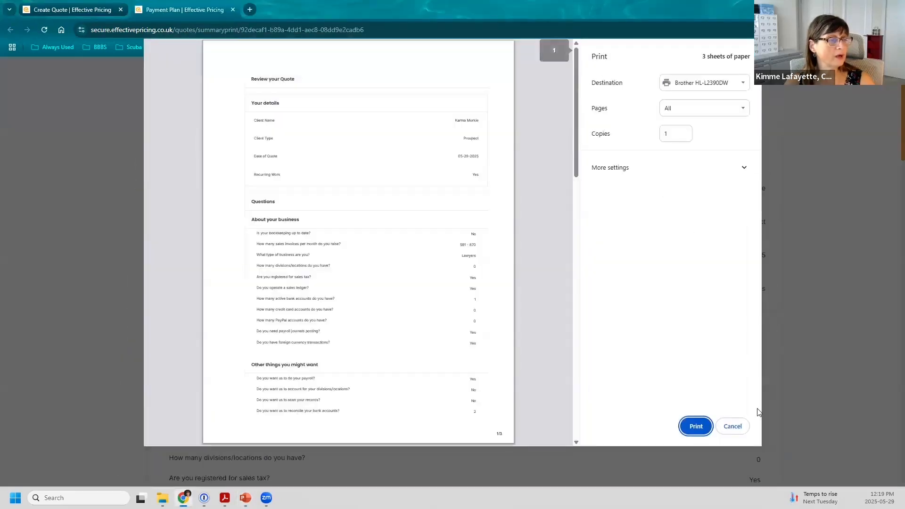
click(732, 427)
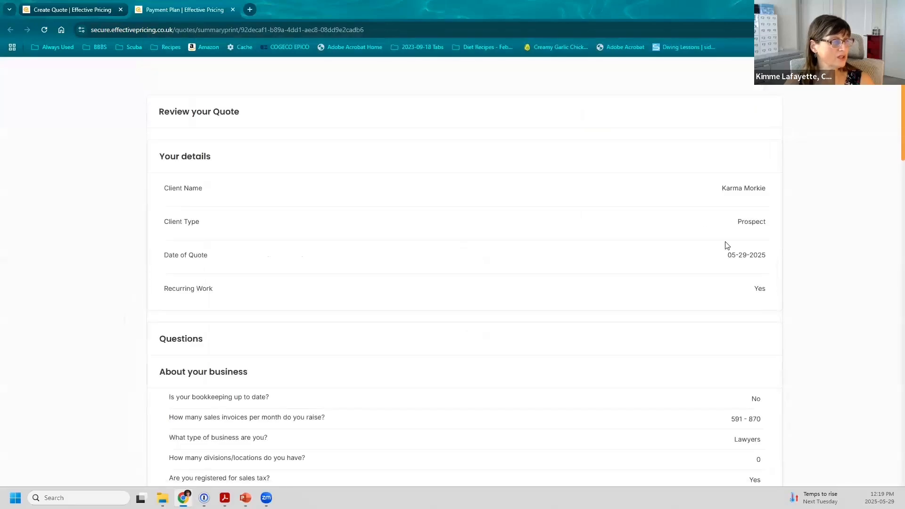
scroll(666, 248, down, 3)
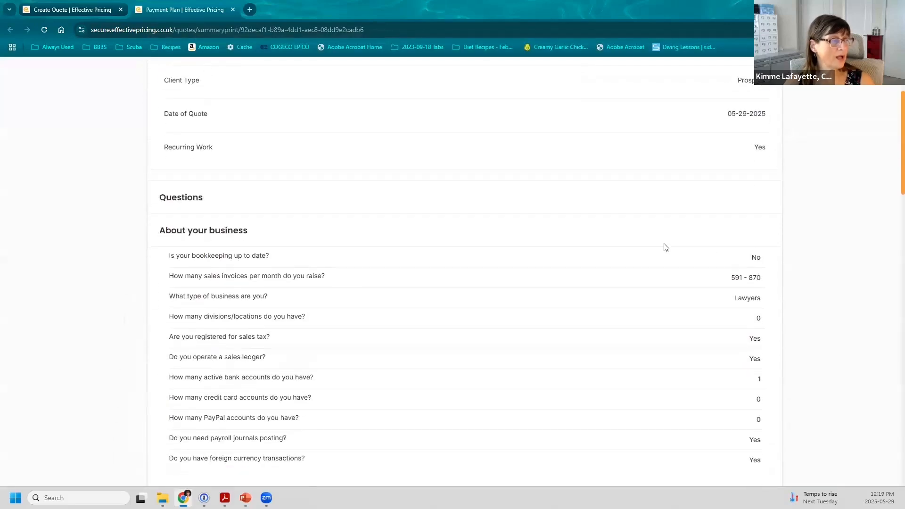
scroll(665, 248, down, 1)
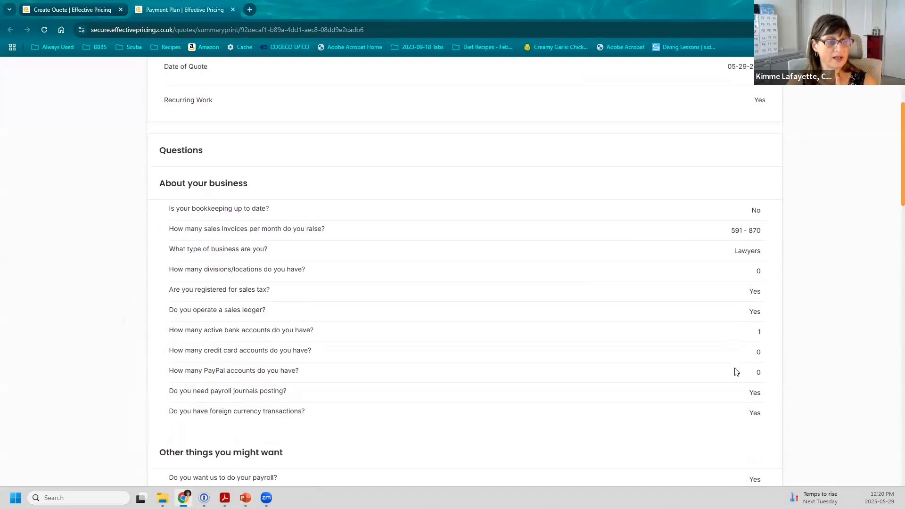
scroll(737, 372, down, 10)
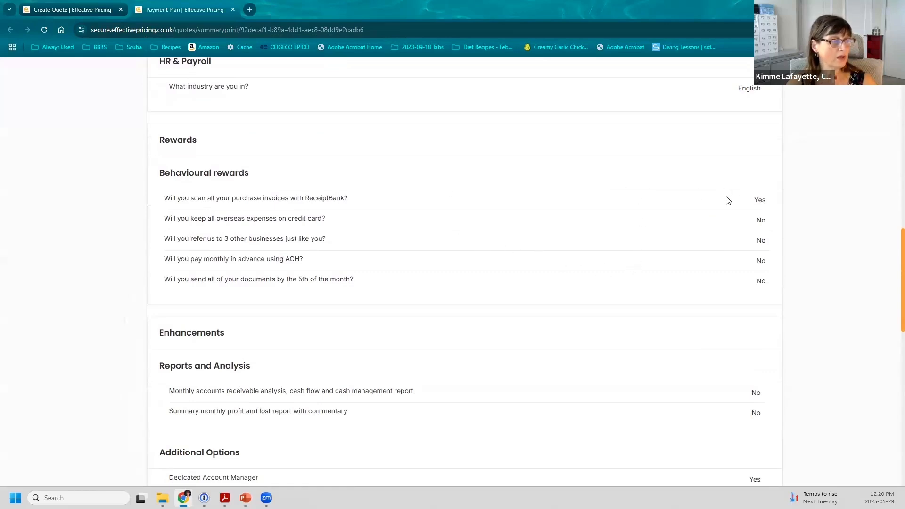
scroll(725, 200, down, 3)
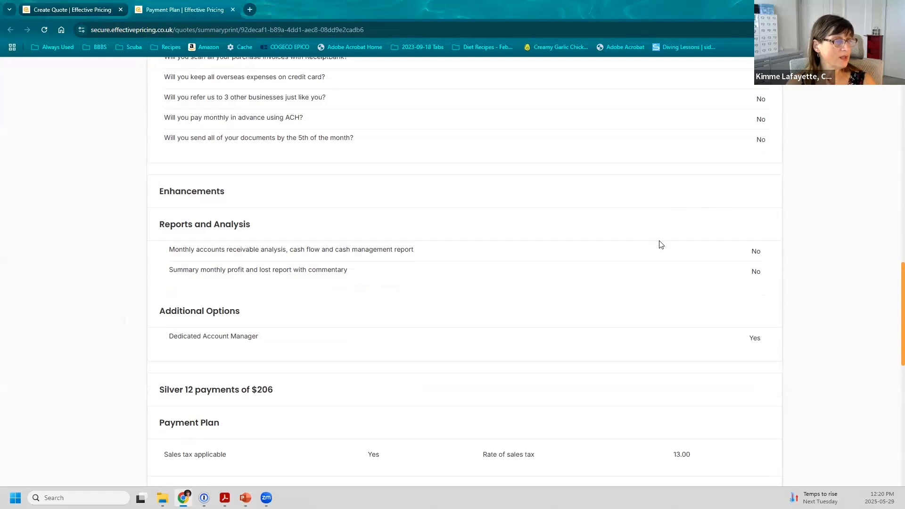
scroll(661, 275, down, 6)
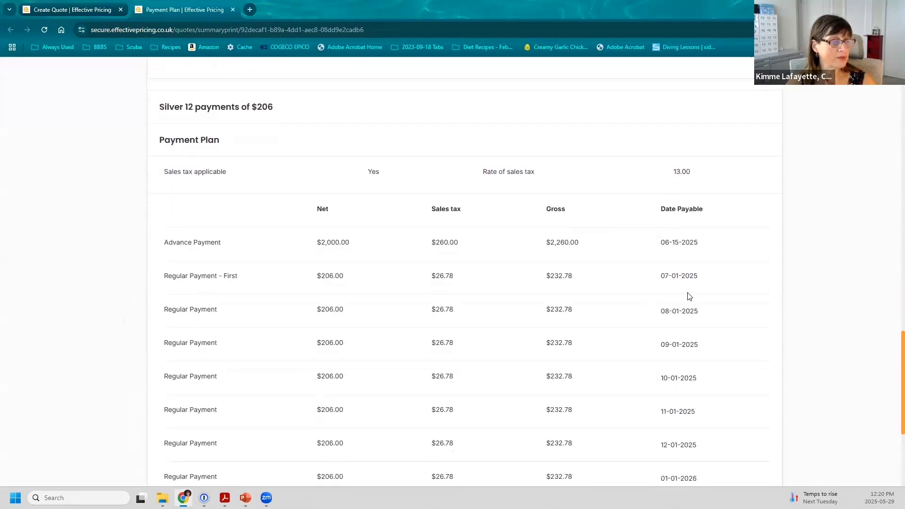
scroll(636, 323, down, 5)
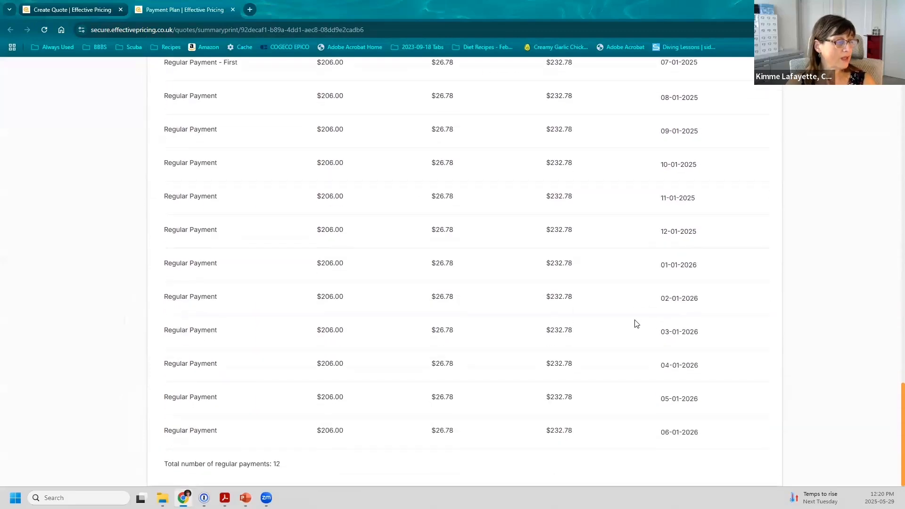
scroll(446, 294, up, 20)
scroll(456, 295, up, 5)
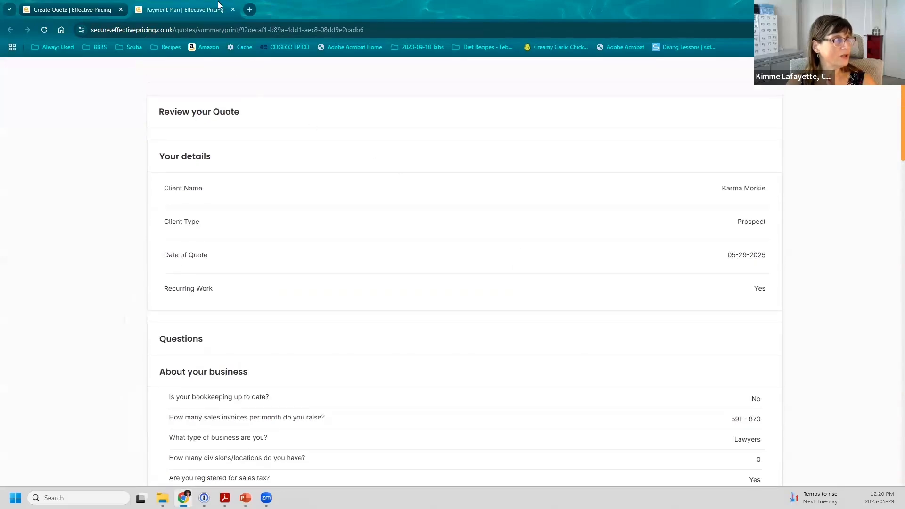
Close the Payment Plan tab and look over the Review your Quote page, now 88% complete
click(232, 9)
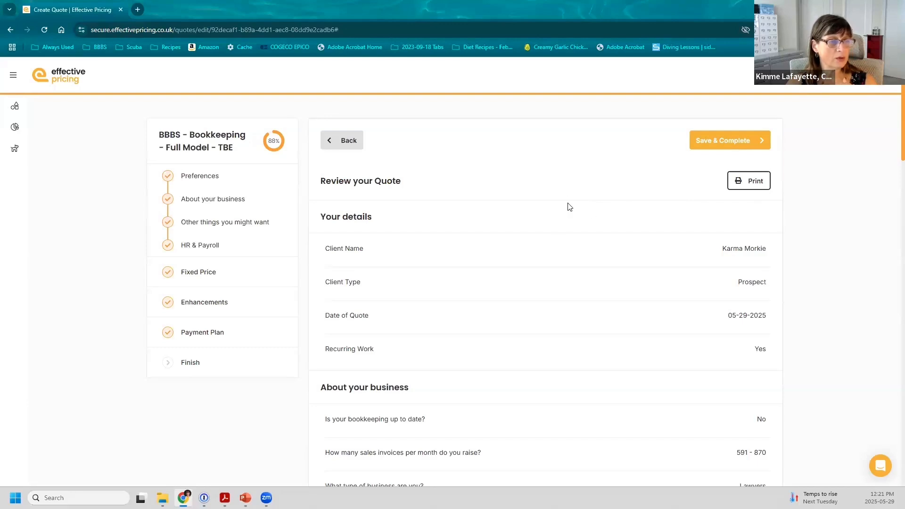
scroll(569, 206, down, 15)
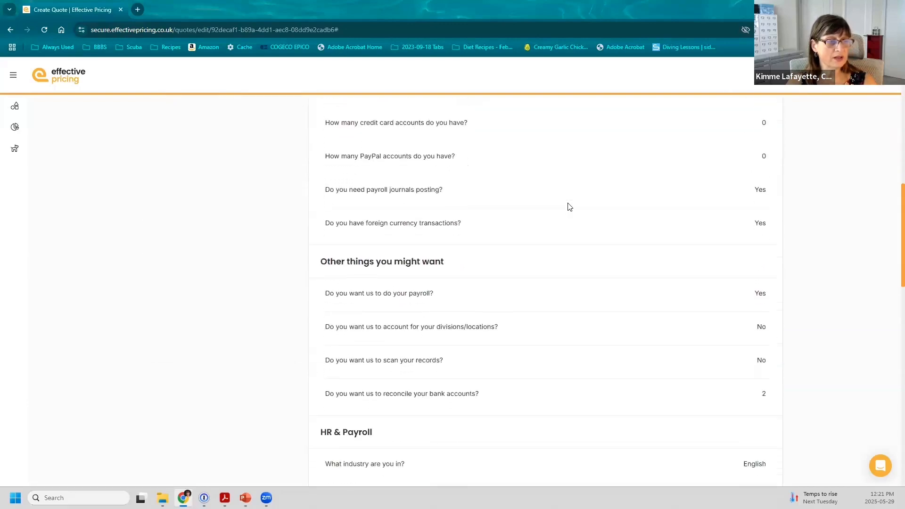
scroll(569, 207, down, 12)
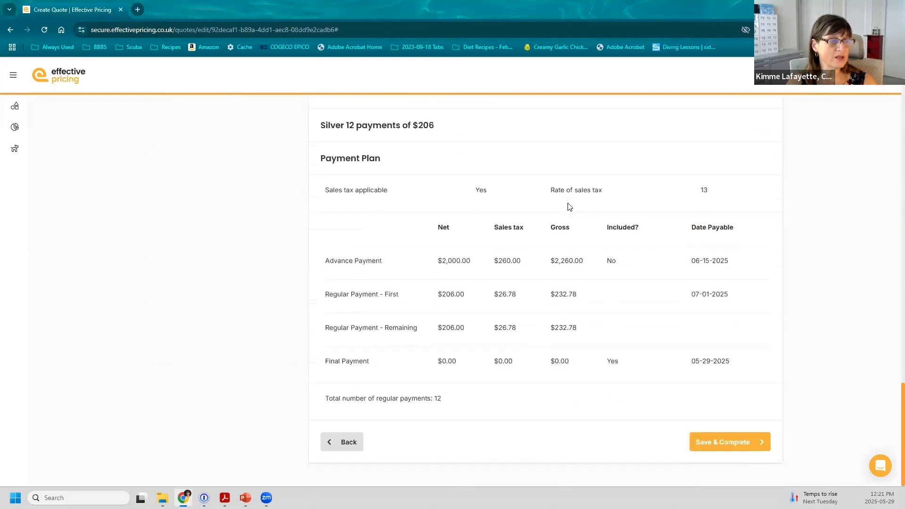
scroll(553, 329, up, 15)
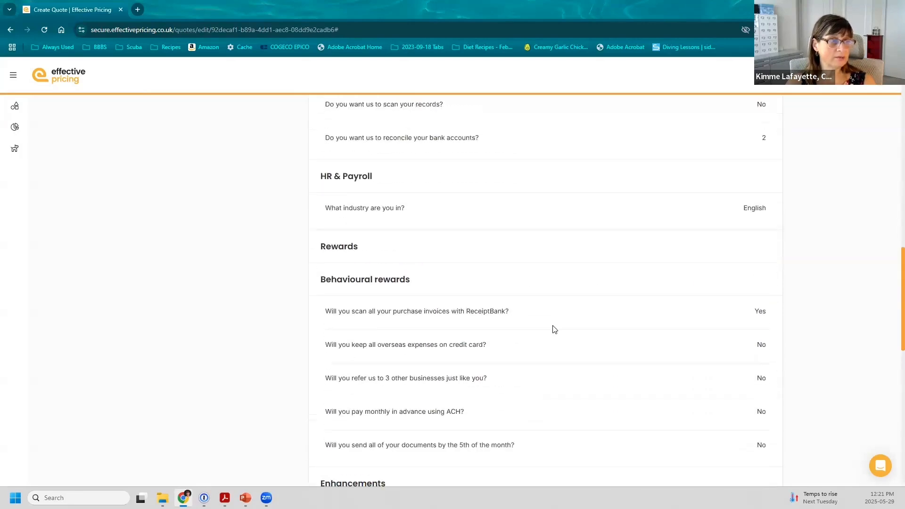
scroll(553, 328, up, 12)
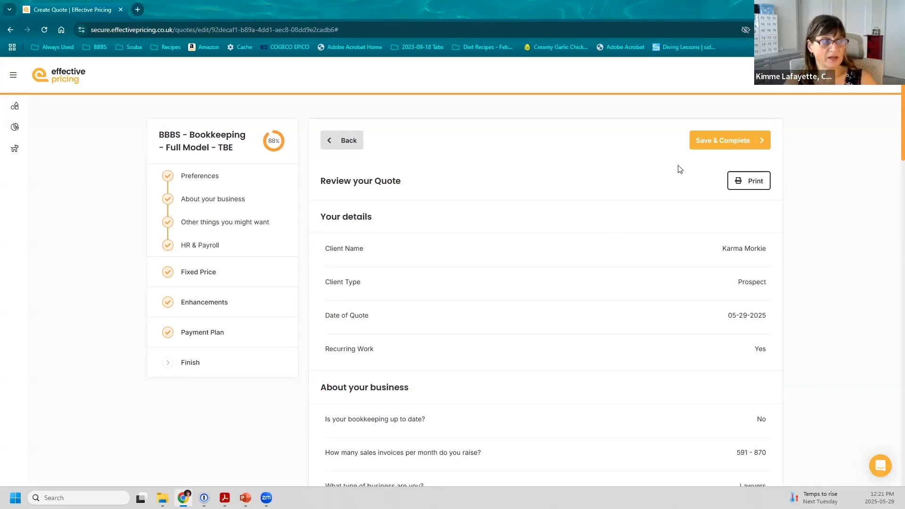
Choose Save & Complete on the Review your Quote page to bring up the Complete Quote warning
click(708, 141)
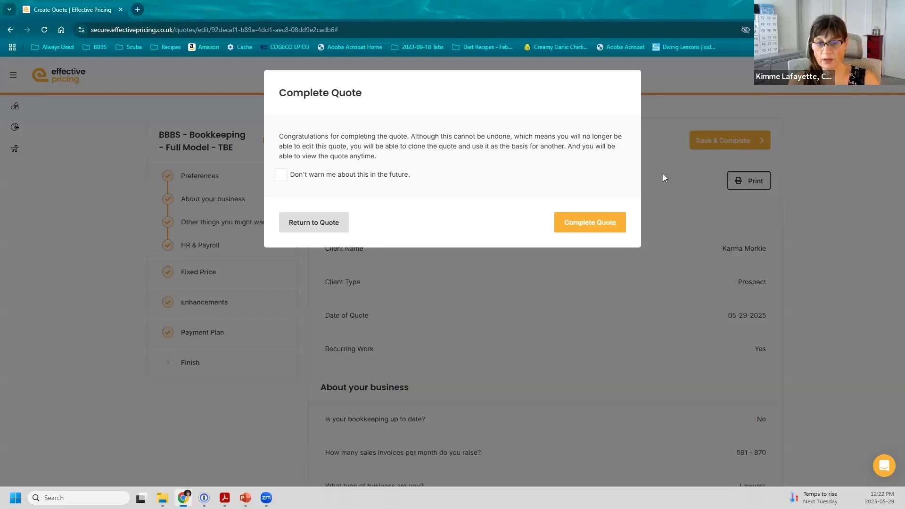
Confirm Complete Quote so quote EP000038 is marked complete
click(571, 220)
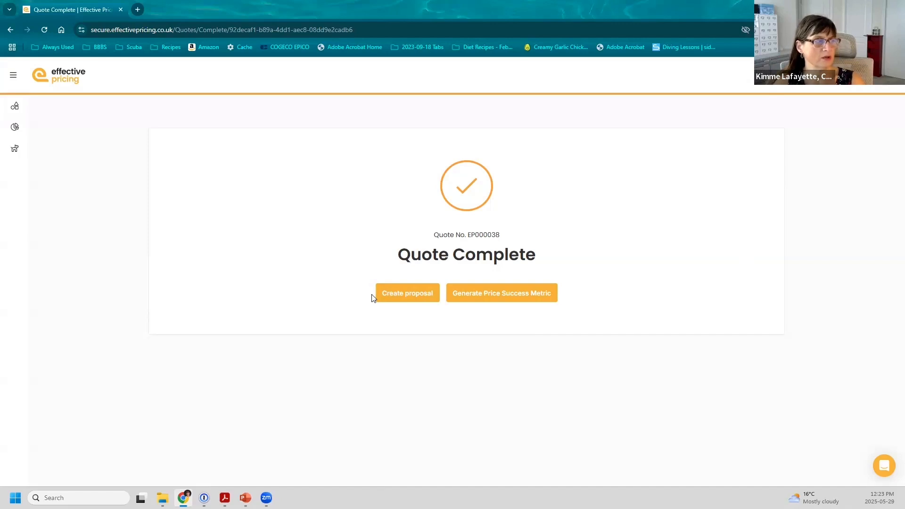
Start a Price Success Metric and enter 1200 as the comparison fee against the $2472 total
click(494, 298)
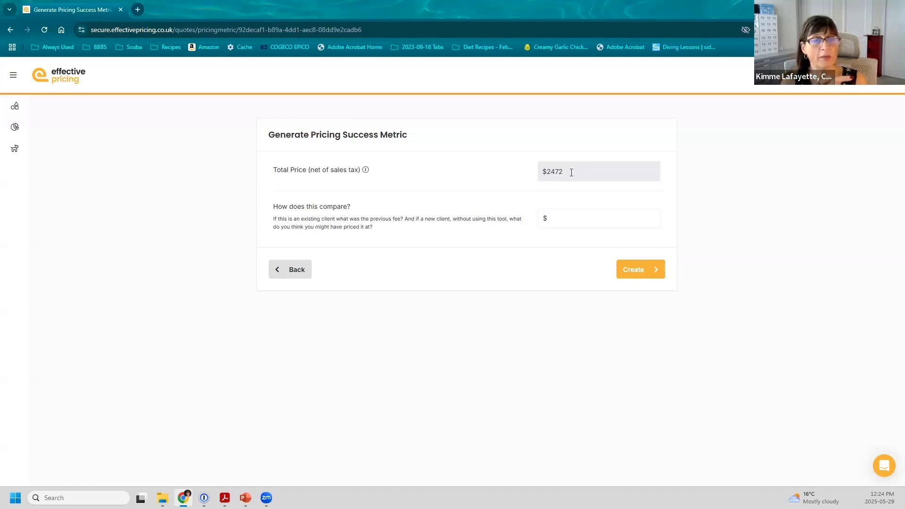
click(560, 217)
text(1200)
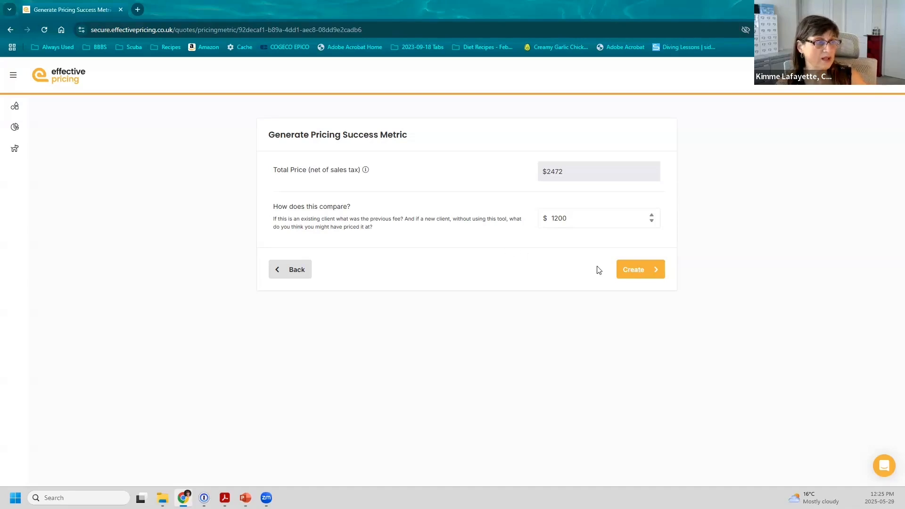
Calculate the comparison showing a 106% higher price, then create the Price Success Metric
click(626, 270)
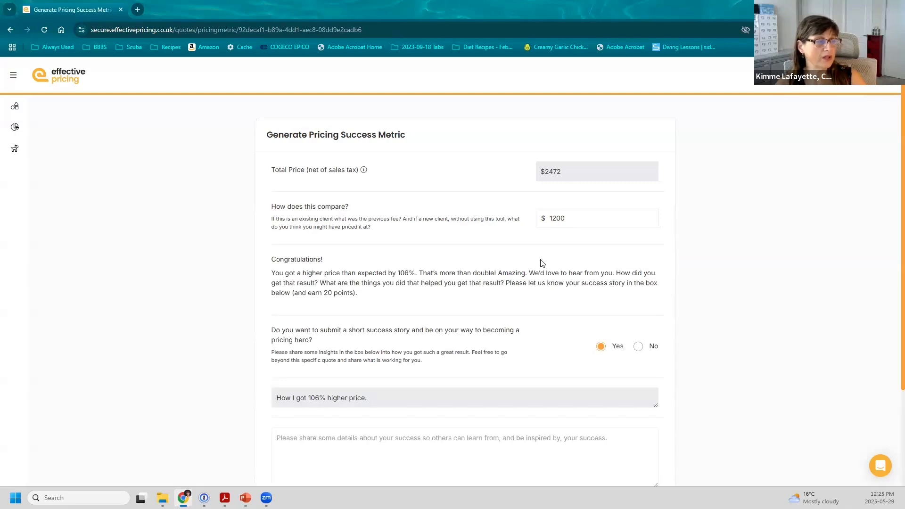
scroll(542, 263, down, 3)
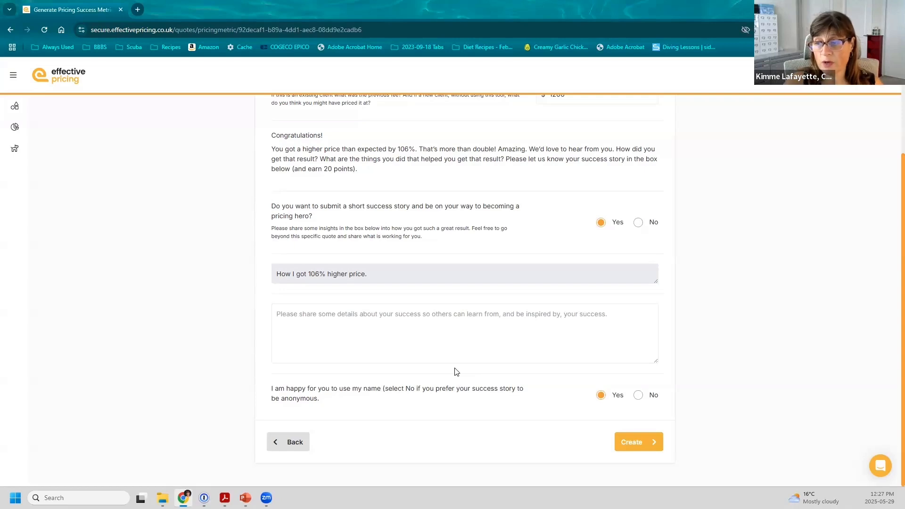
click(543, 349)
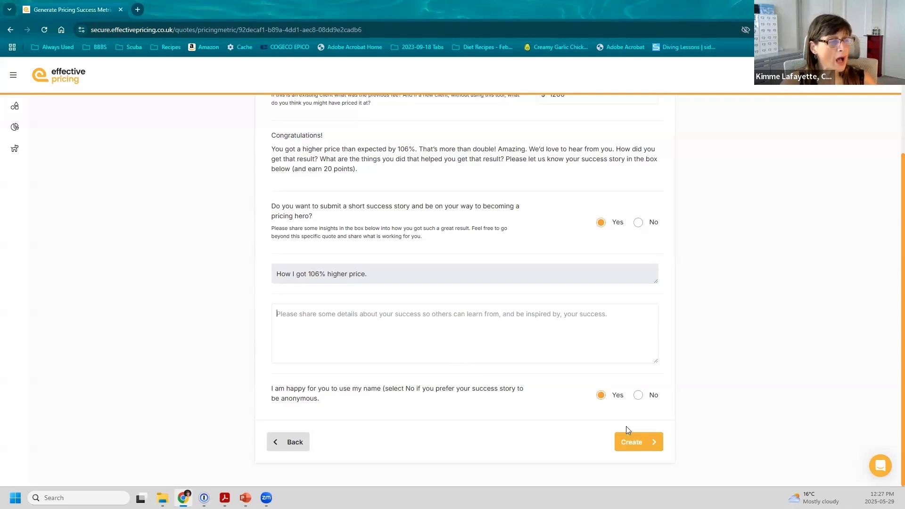
click(636, 440)
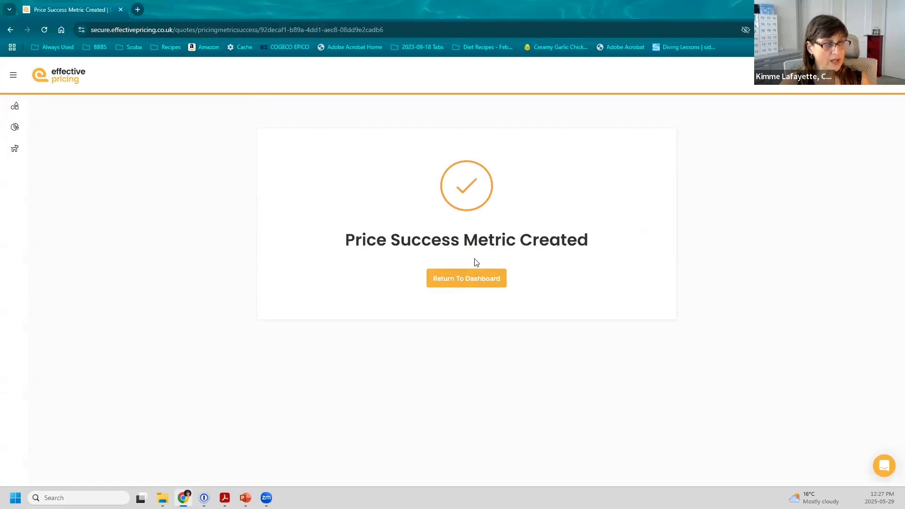
Show the dashboard's $3,272 Price Success Metric up 272.67%, then end on the 'Thank you for watching' slide
click(477, 278)
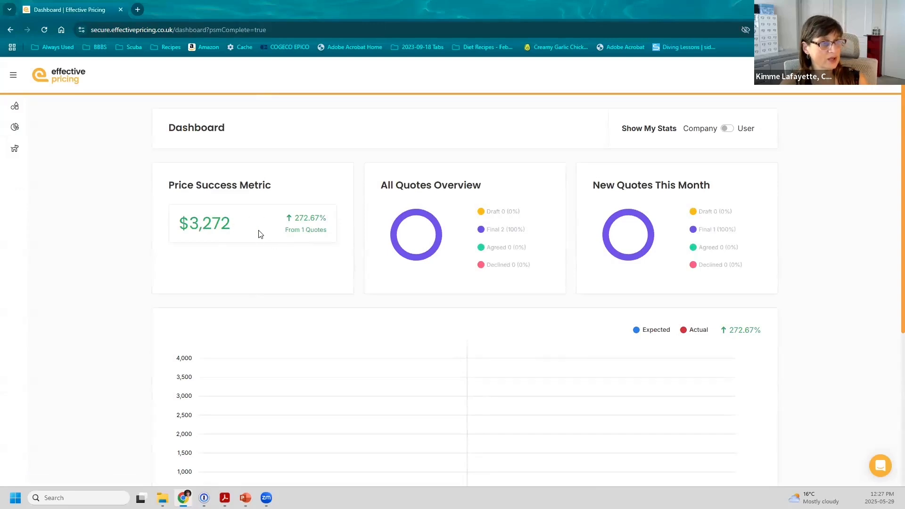
key(alt+Tab)
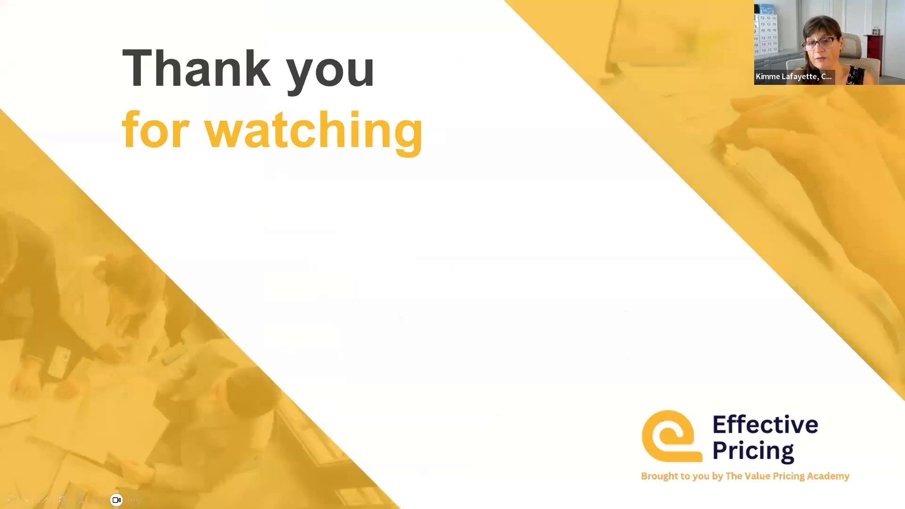